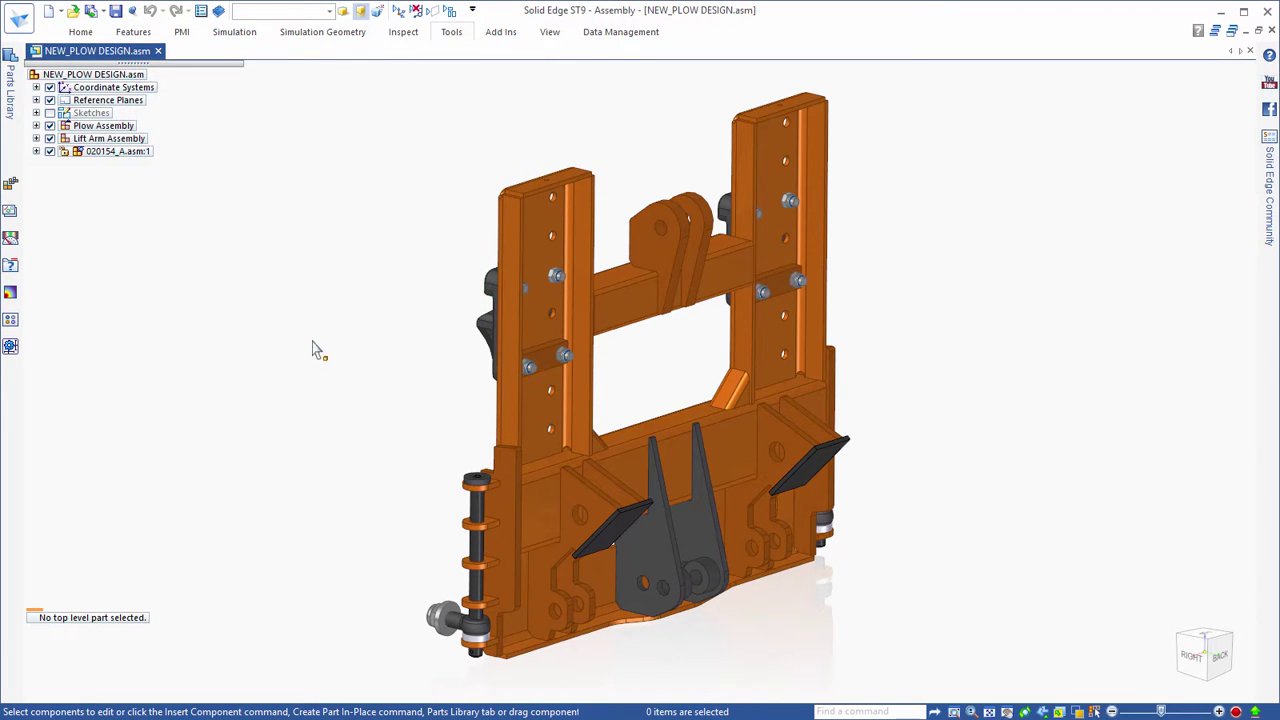
# Open the Virtual Component Structure Editor and expand Plow Assembly and Lift Arm Assembly
pyautogui.click(452, 32)
pyautogui.click(543, 50)
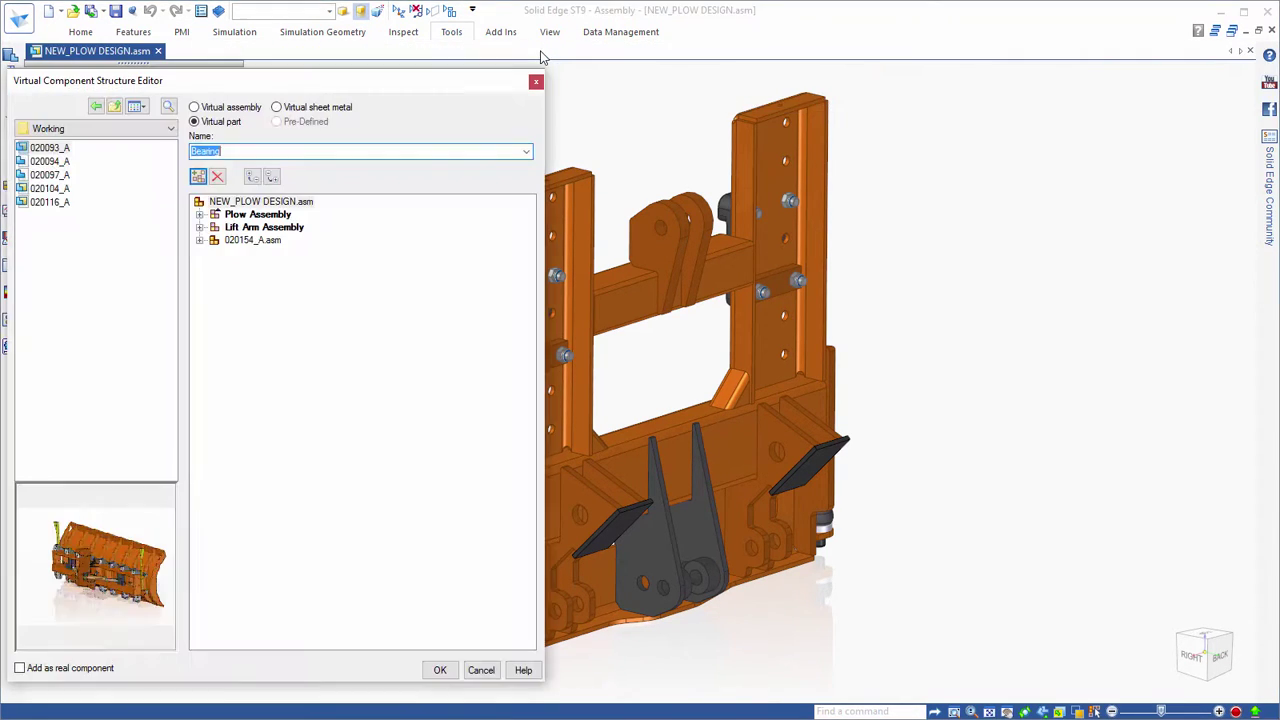
pyautogui.click(199, 214)
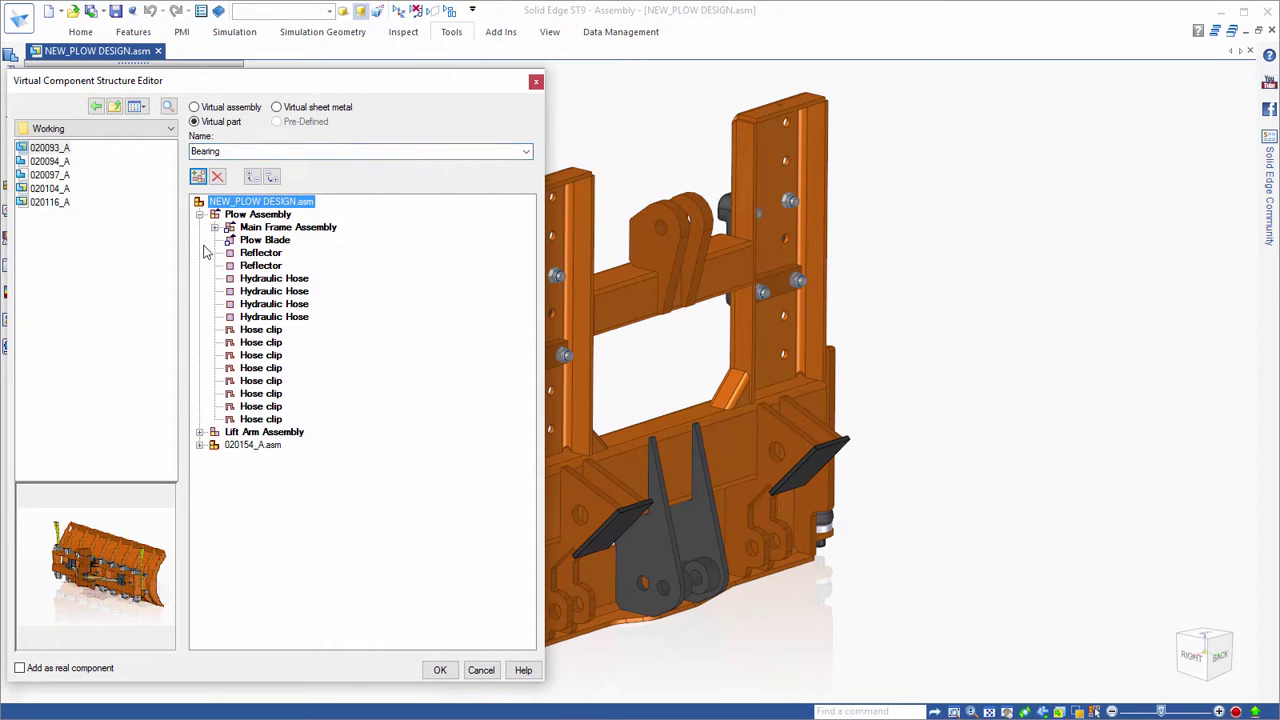
pyautogui.click(200, 432)
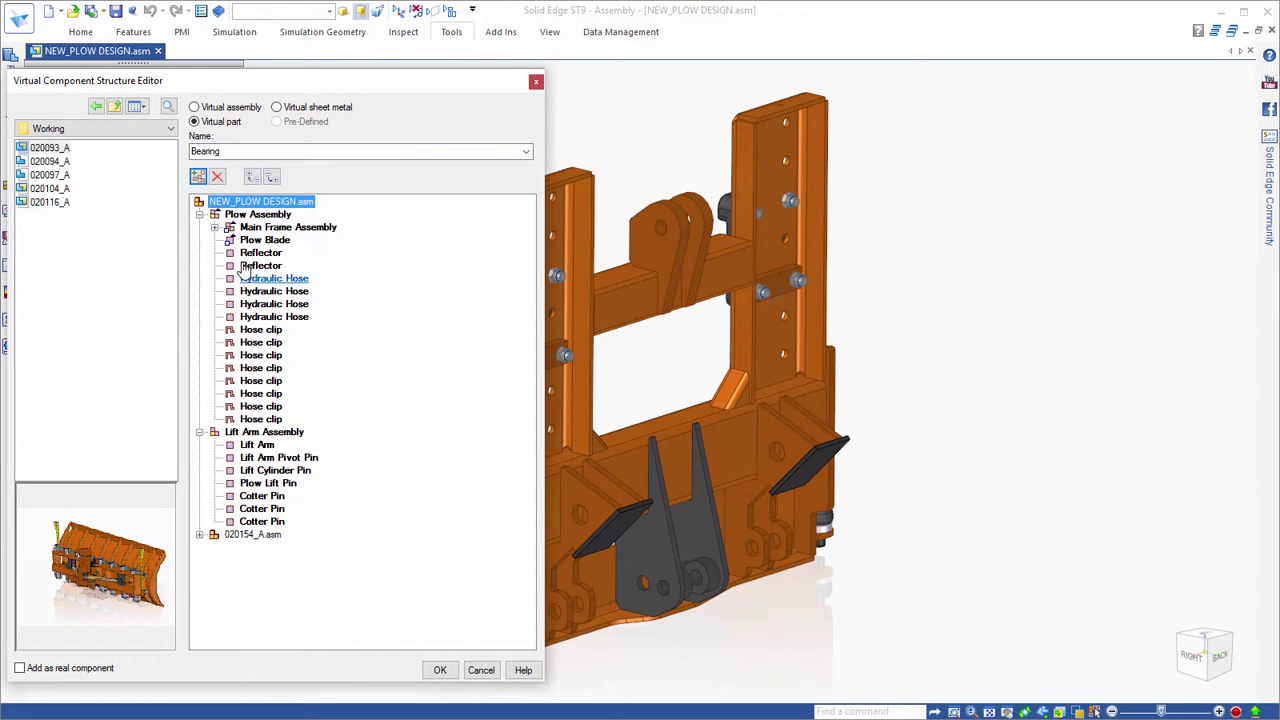
# Create a virtual assembly named Pivot Arm Assembly and drag it into Plow Assembly
pyautogui.click(194, 107)
pyautogui.click(434, 151)
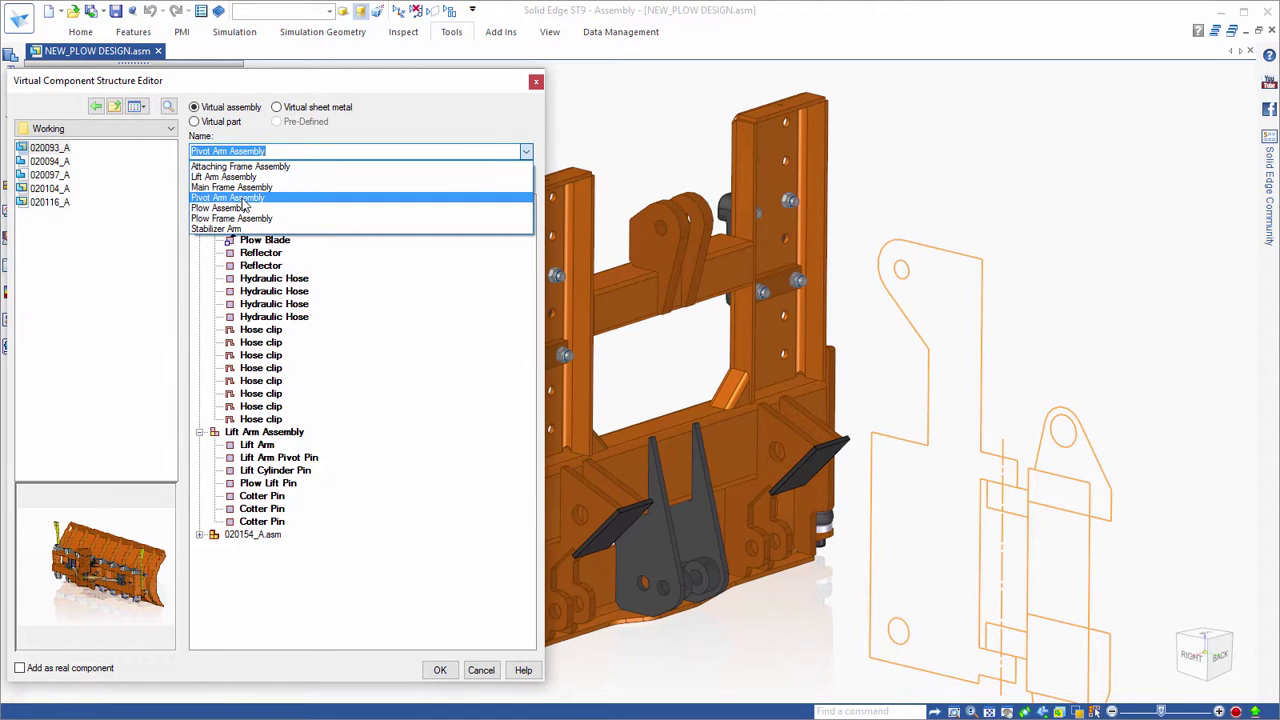
pyautogui.click(242, 199)
pyautogui.click(197, 177)
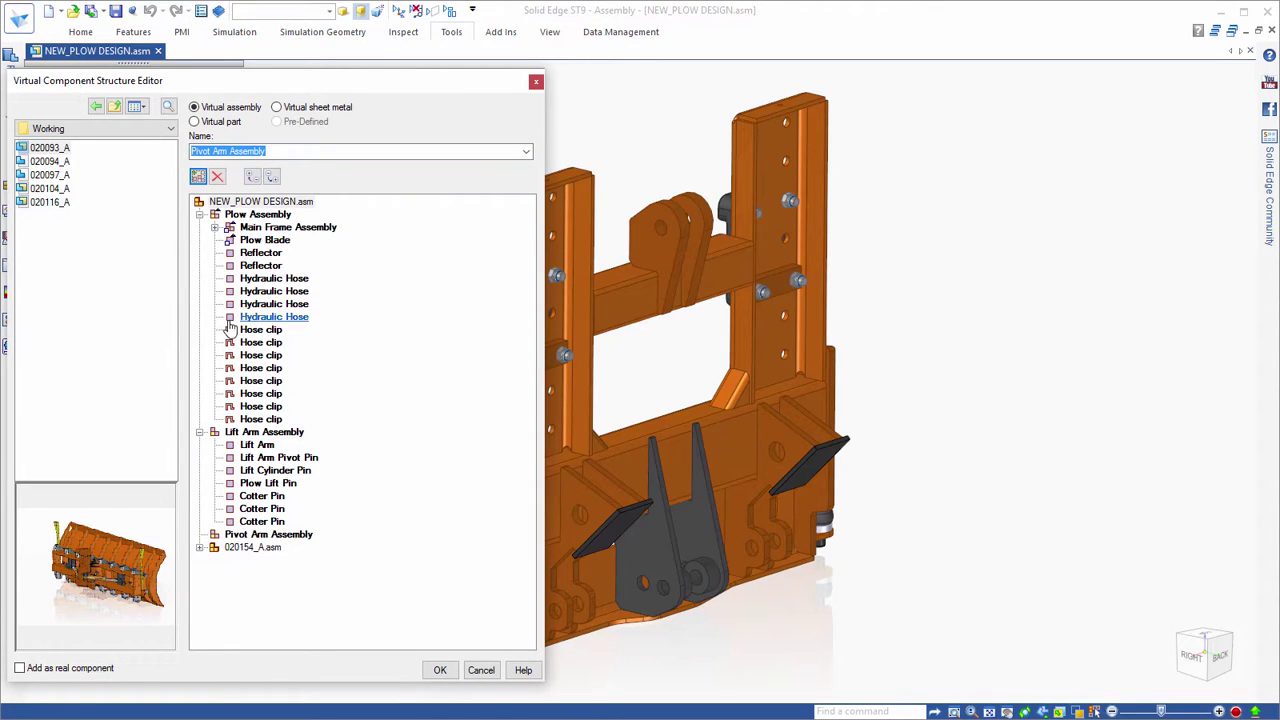
pyautogui.moveTo(235, 540); pyautogui.dragTo(229, 428)
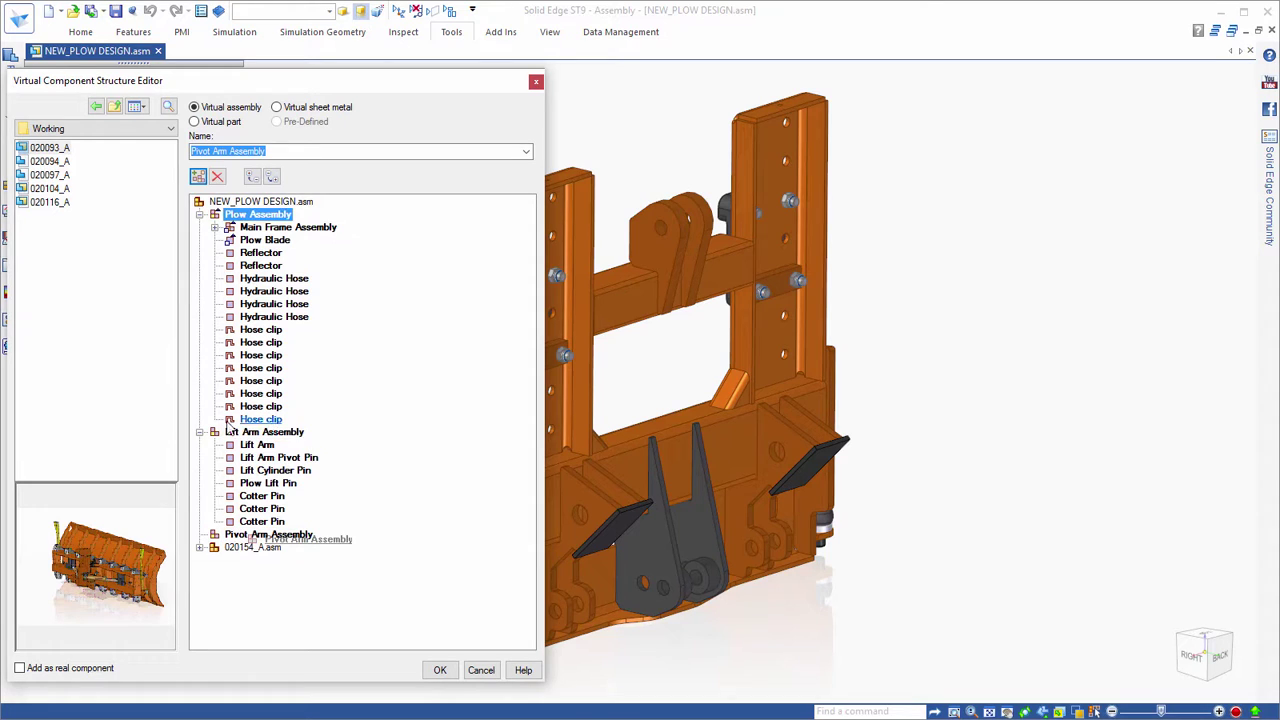
pyautogui.moveTo(238, 222); pyautogui.dragTo(236, 216)
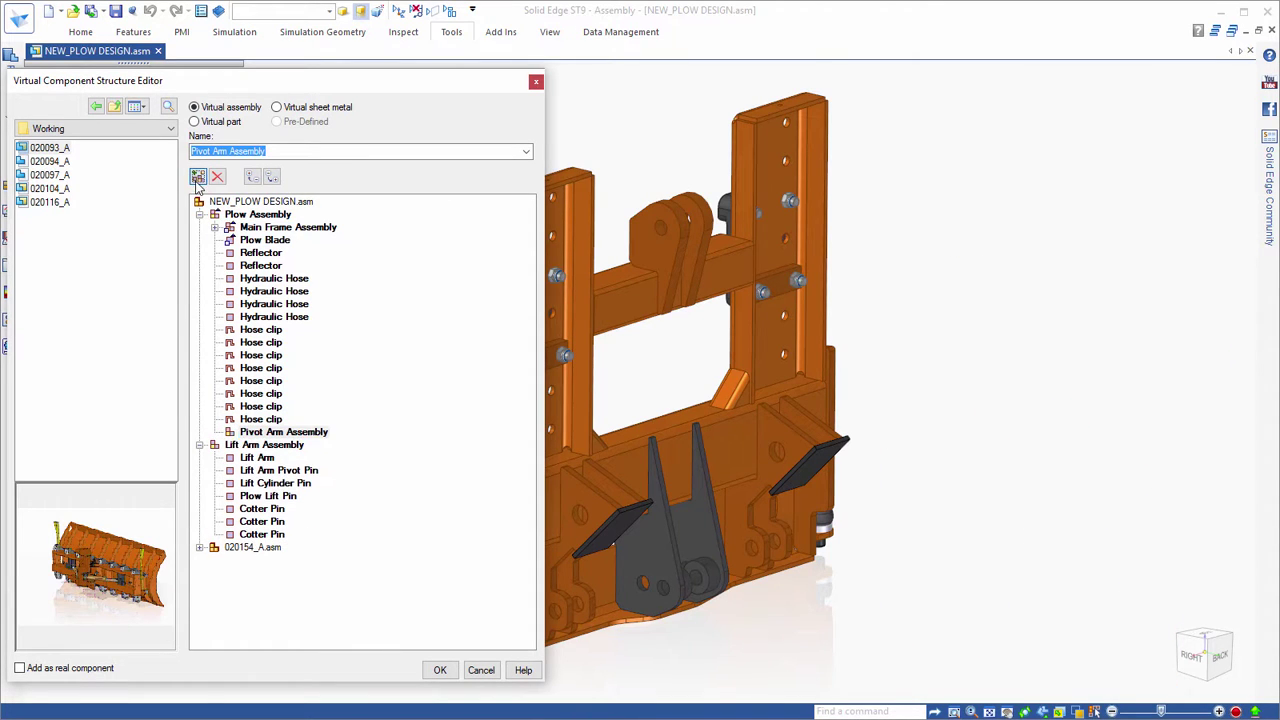
# Add a second Pivot Arm Assembly and drag 020104_A from the Working list onto the top-level assembly
pyautogui.click(197, 177)
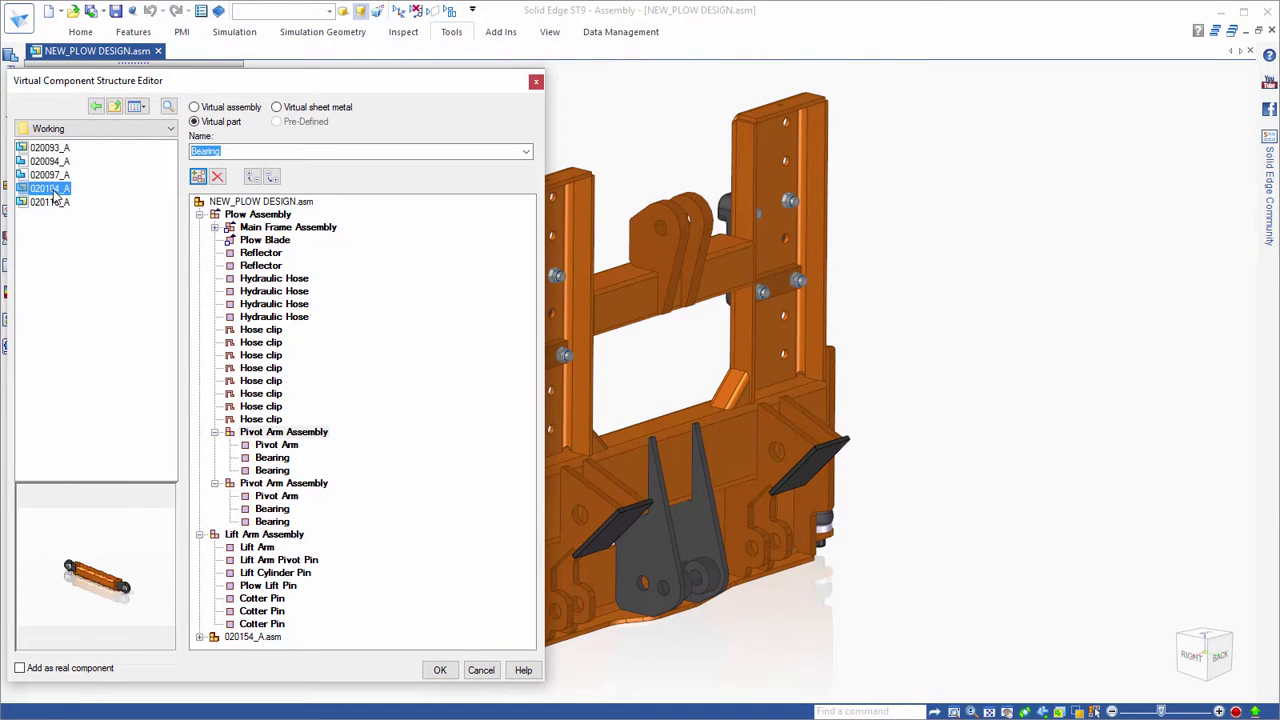
pyautogui.moveTo(55, 196); pyautogui.dragTo(215, 205)
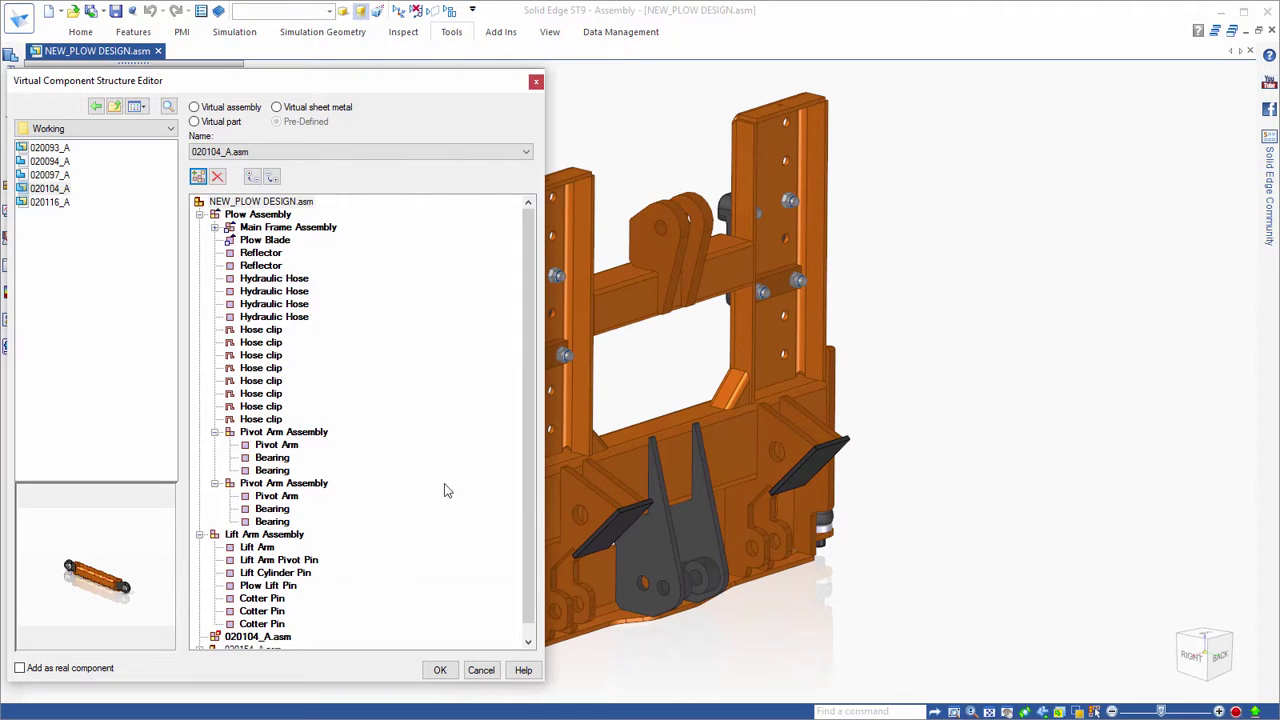
pyautogui.scroll(-1, 530, 500)
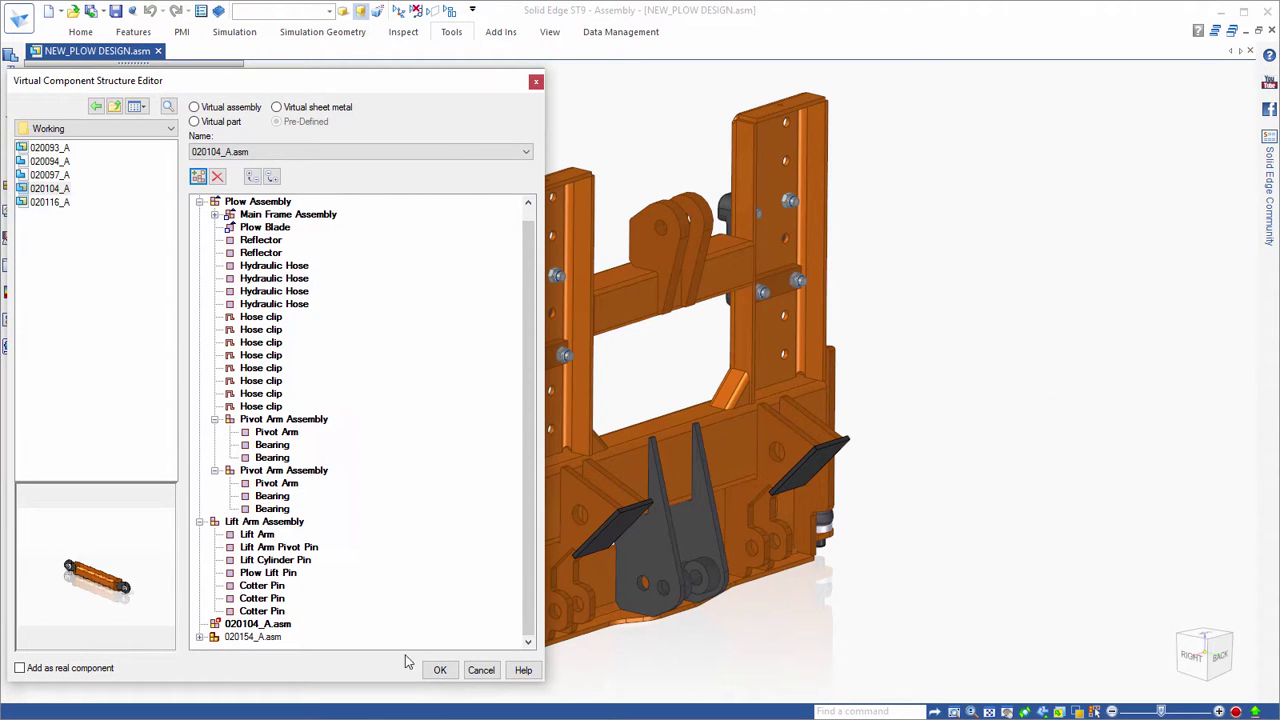
# Accept the virtual structure, edit the Side Layout sketch, and project the lift arm's pin-hole edge into it
pyautogui.click(440, 670)
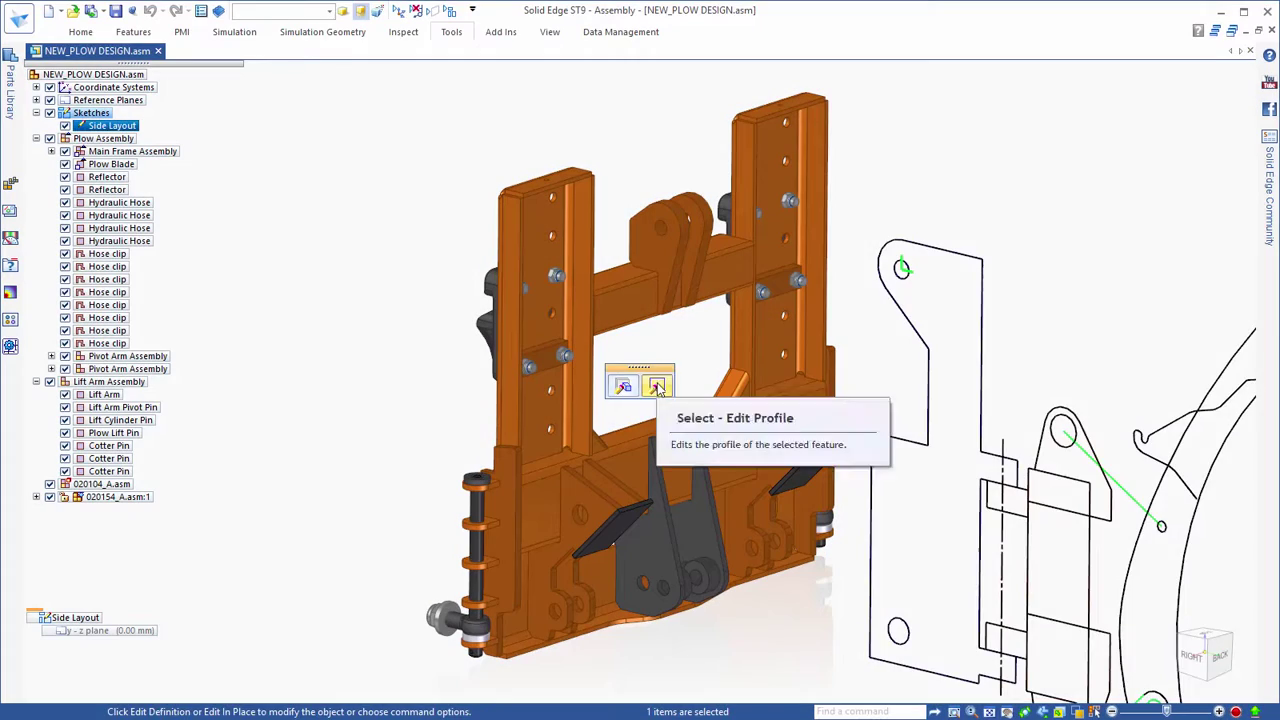
pyautogui.click(657, 387)
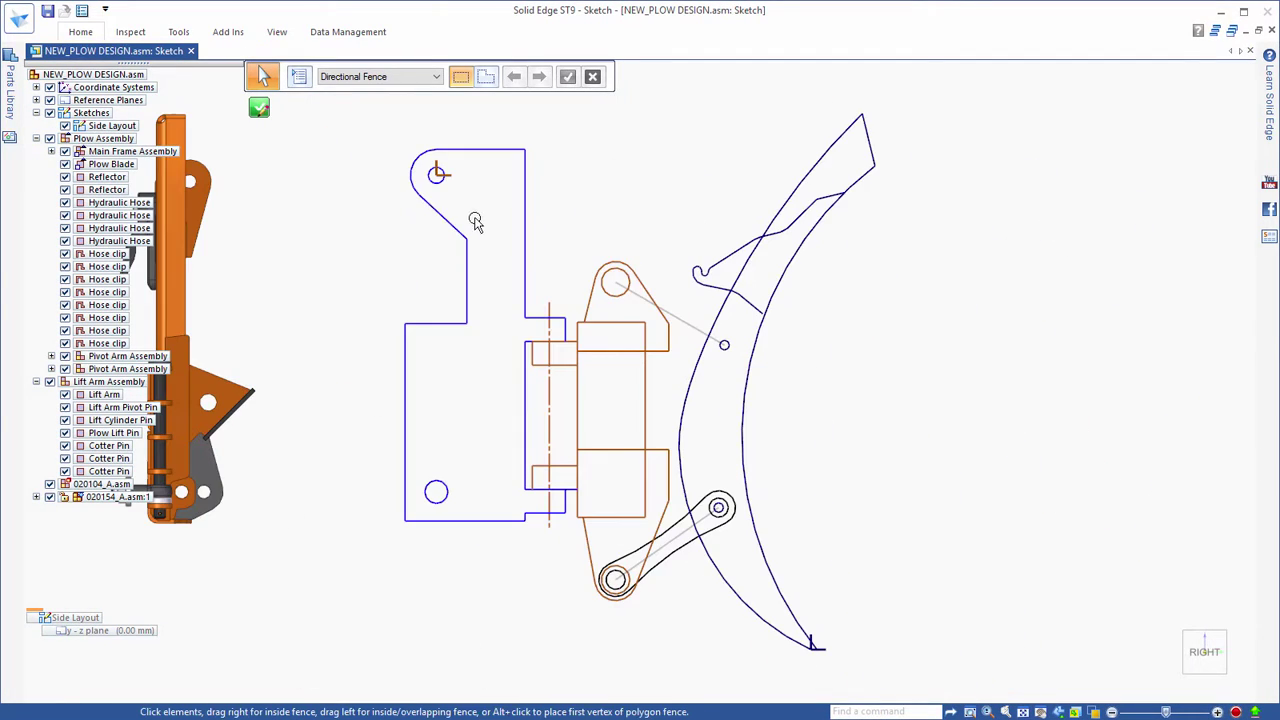
pyautogui.scroll(5, 398, 234)
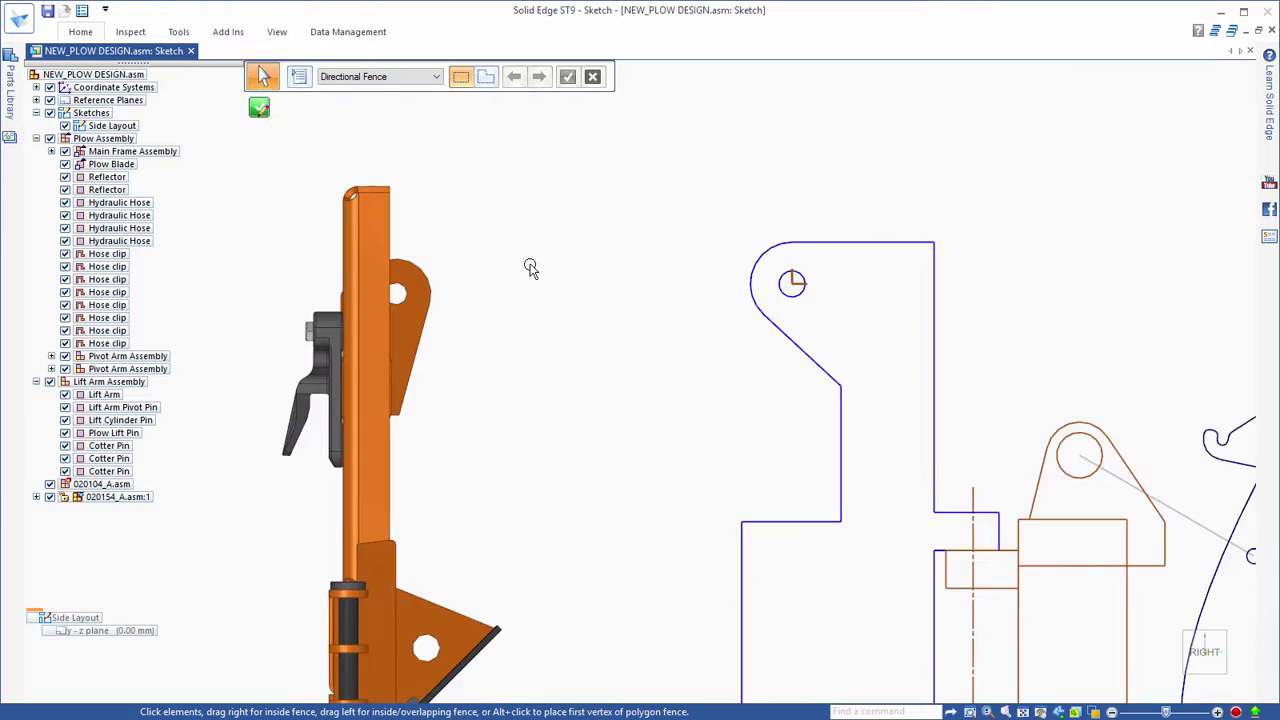
pyautogui.rightClick(566, 277)
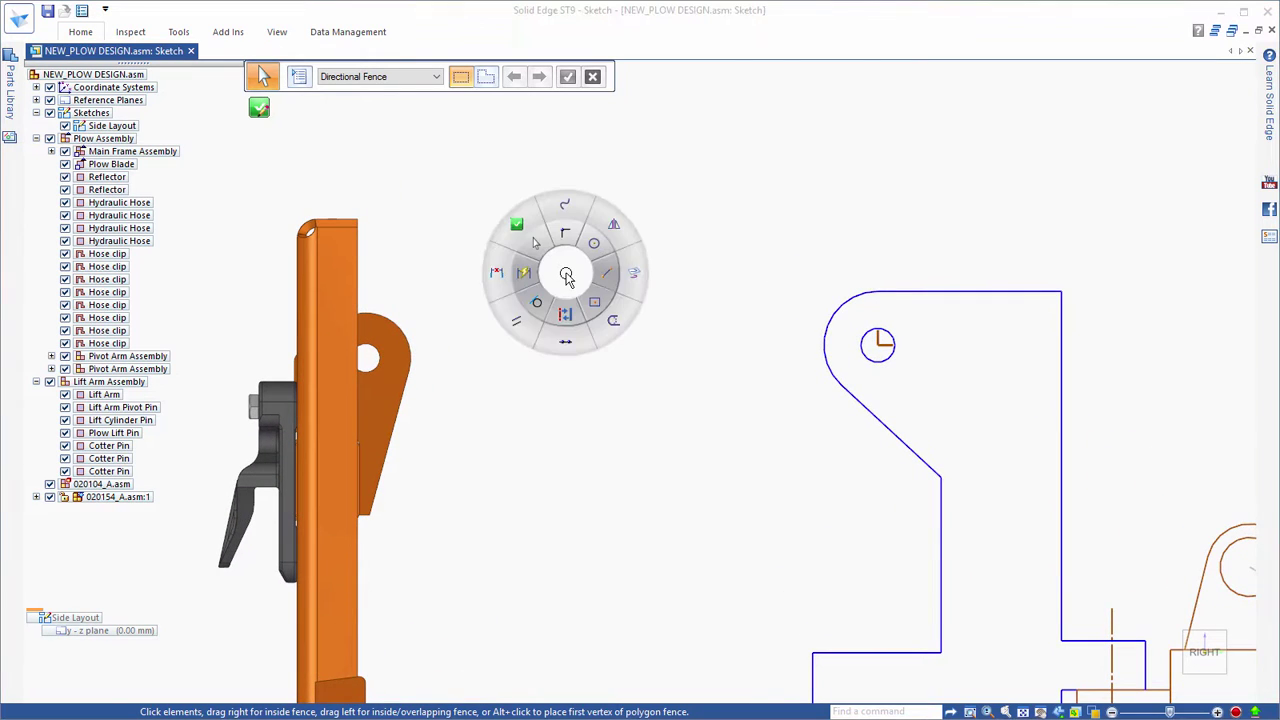
pyautogui.click(626, 274)
pyautogui.click(373, 369)
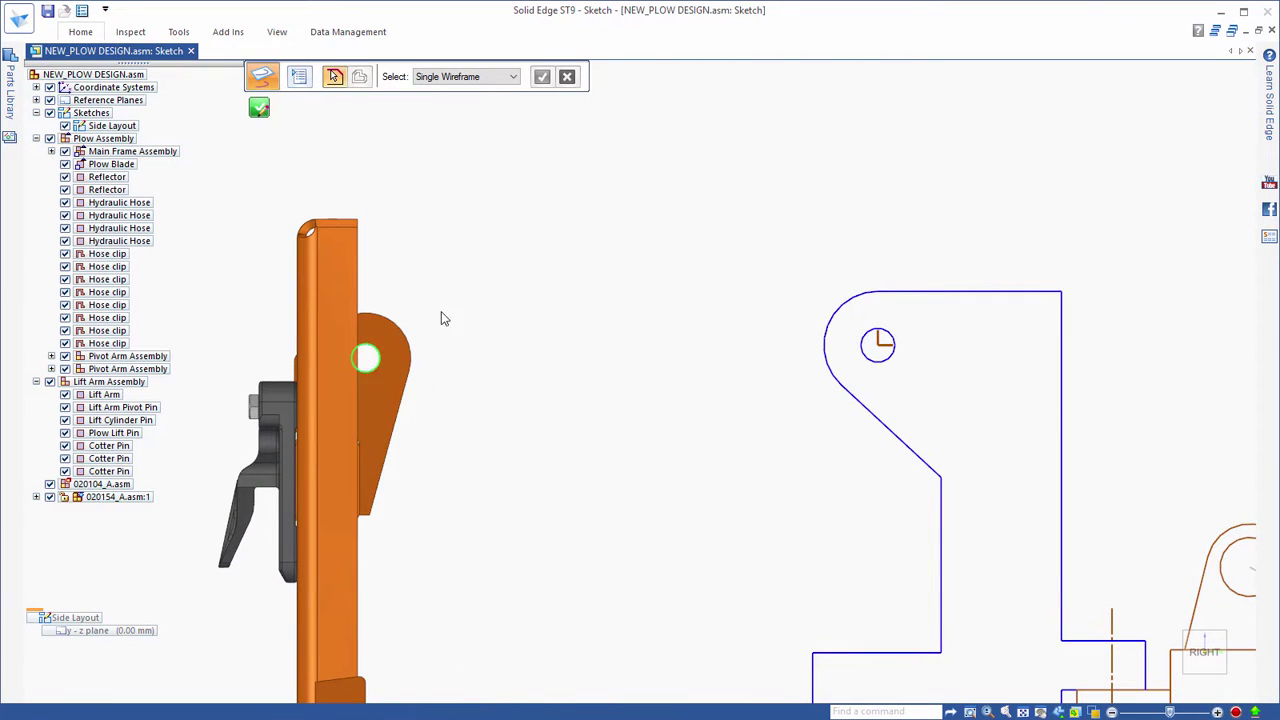
# Draw an 80 mm diameter circle centred on the projected pin hole
pyautogui.rightClick(524, 270)
pyautogui.click(548, 238)
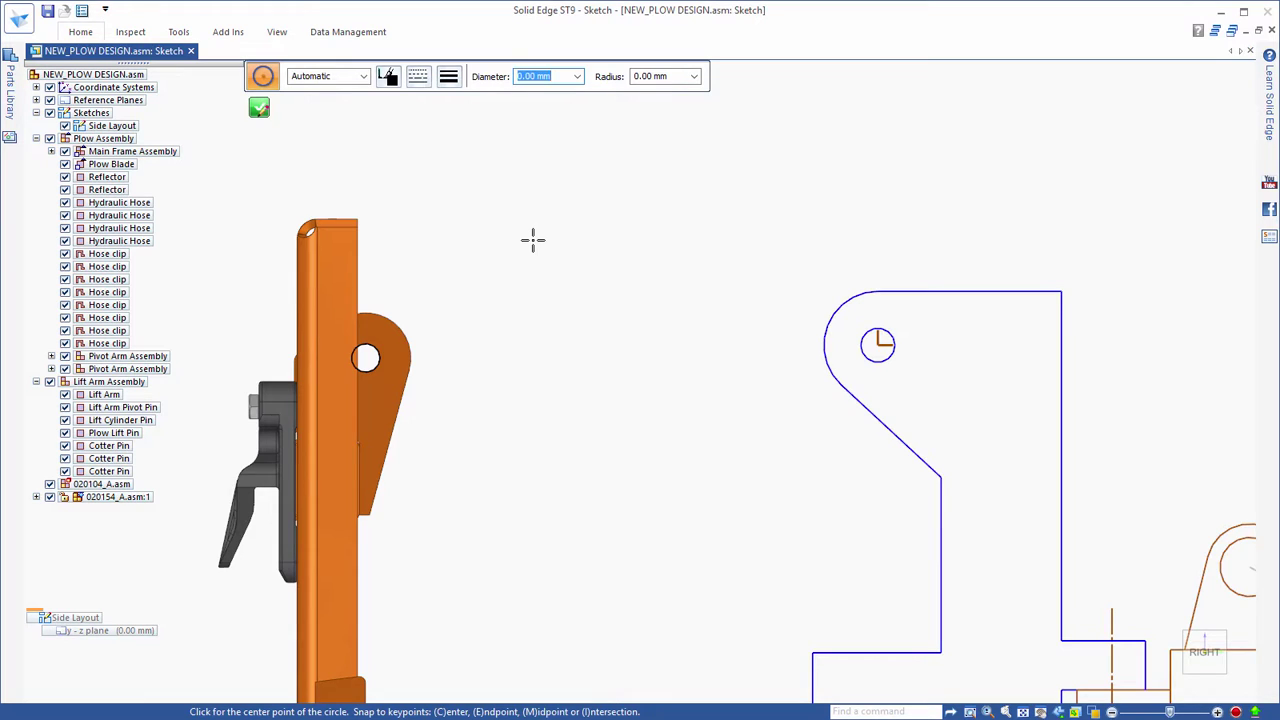
pyautogui.write('80')
pyautogui.press('Tab')
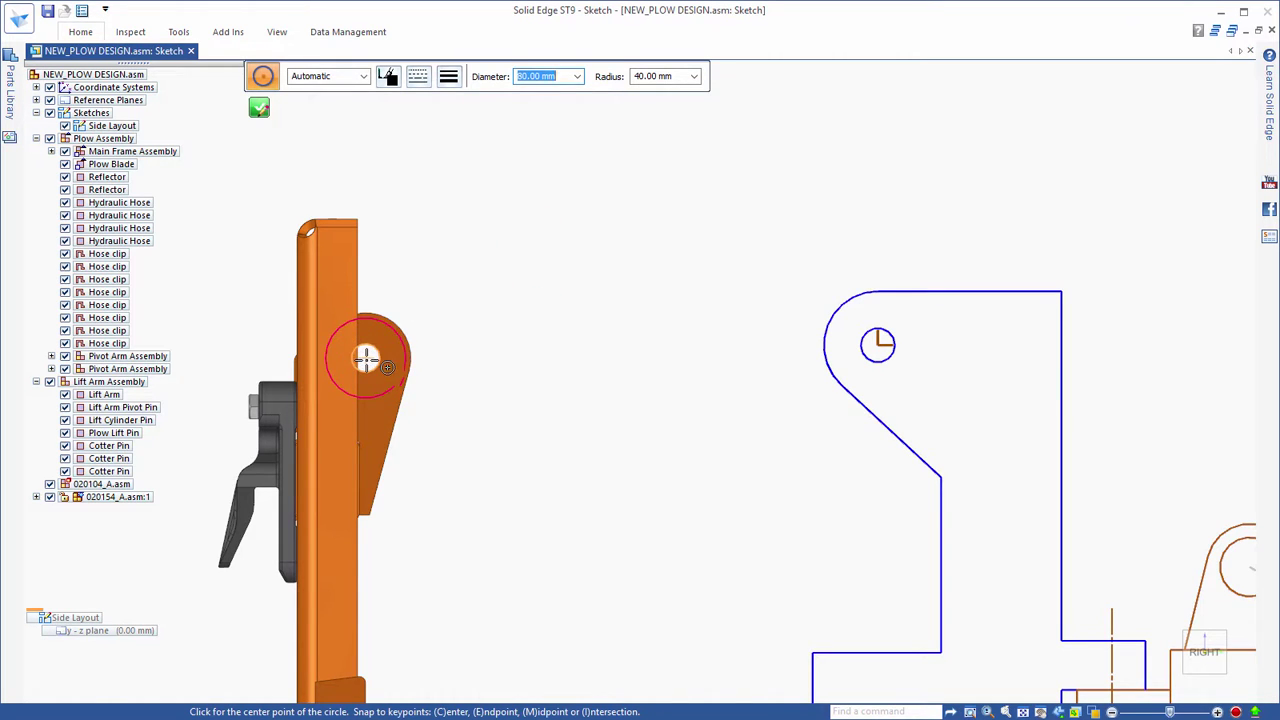
pyautogui.click(877, 346)
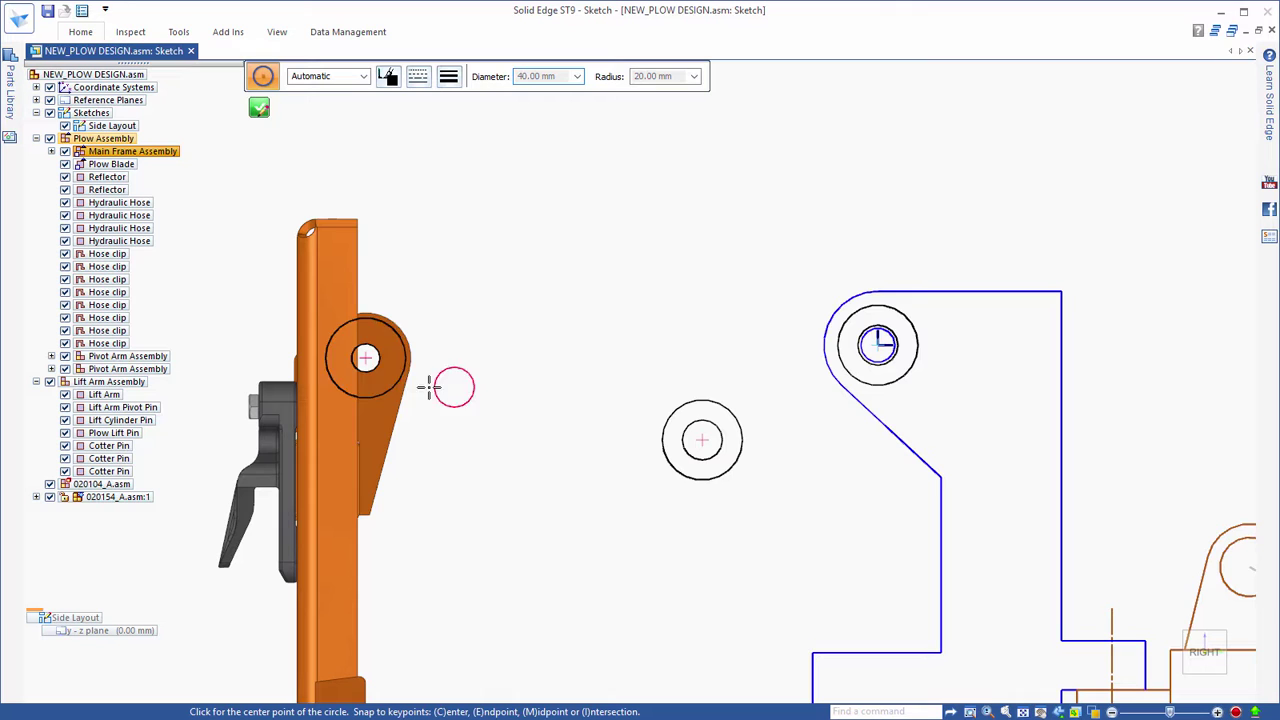
pyautogui.press('Escape')
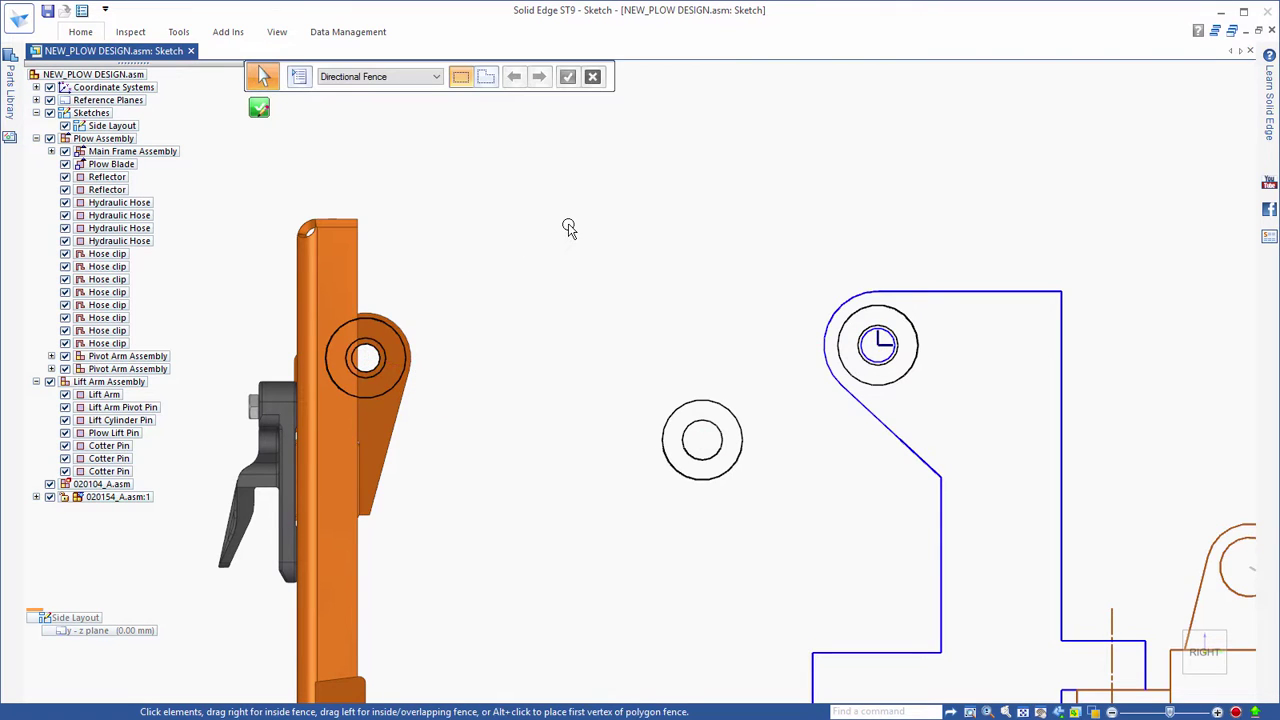
# Draw the top and bottom connecting lines plus two V-shaped tangent lines off the middle circle
pyautogui.rightClick(569, 227)
pyautogui.click(603, 232)
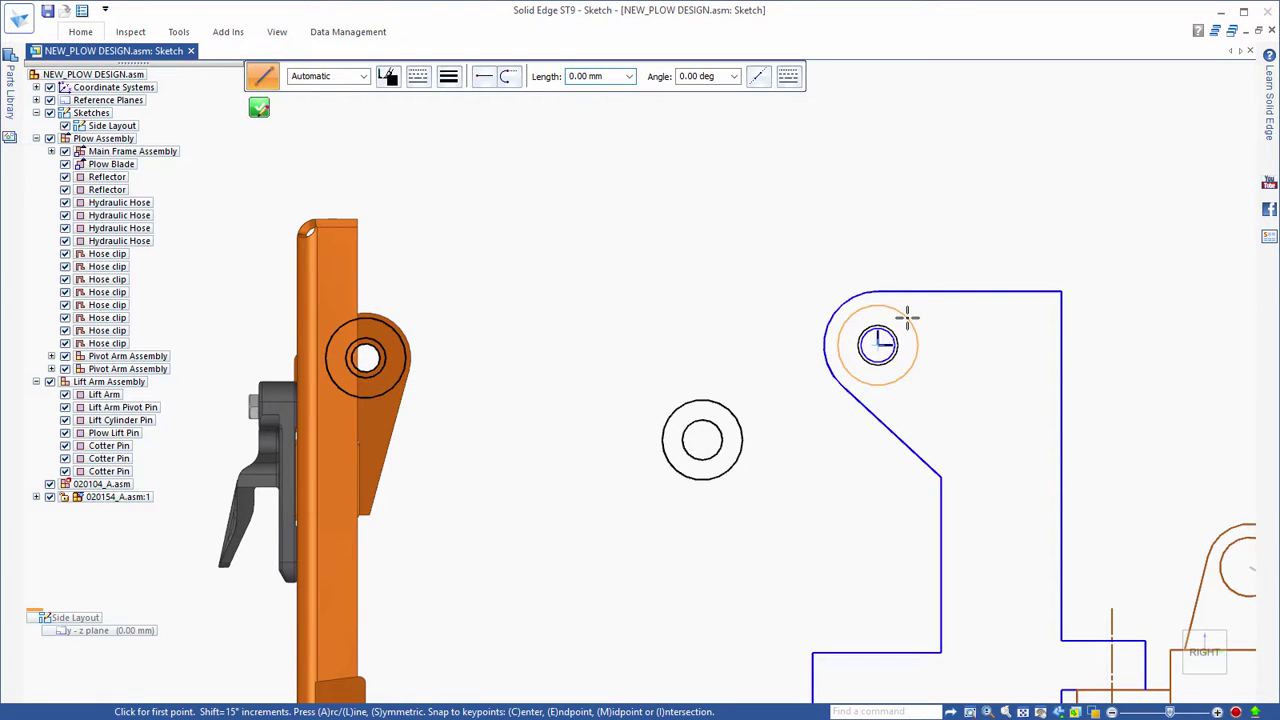
pyautogui.click(877, 303)
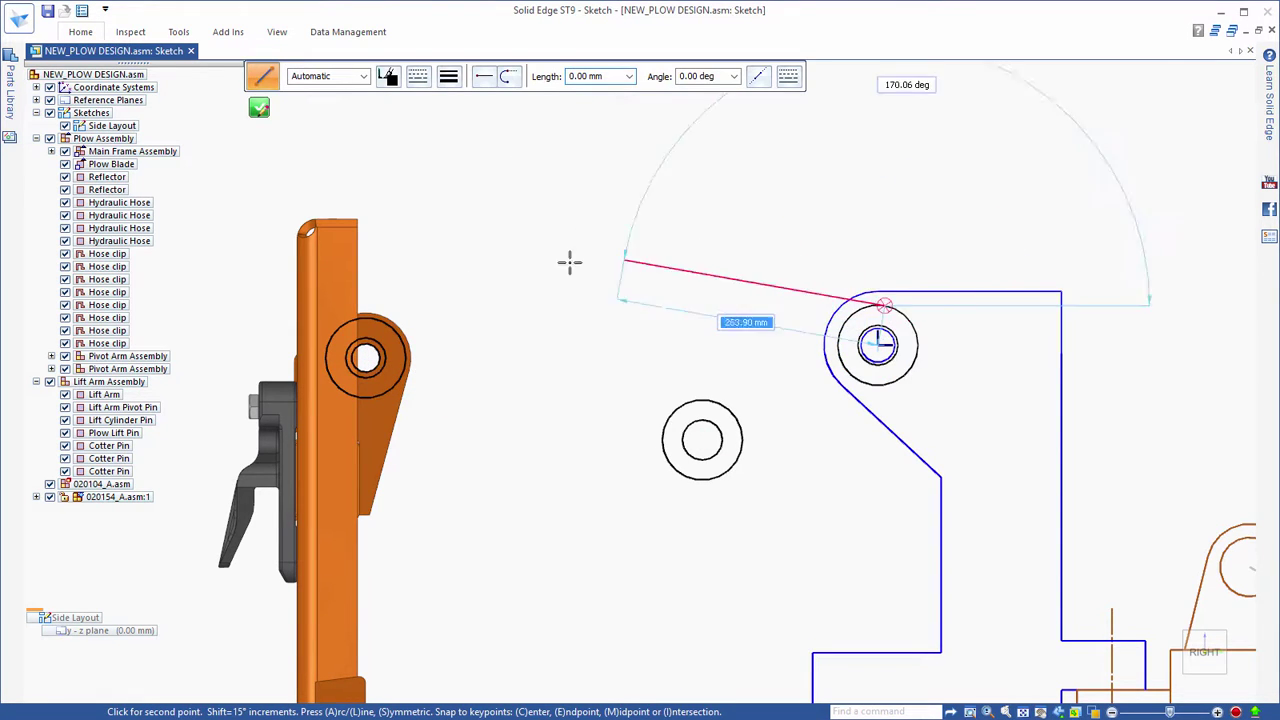
pyautogui.click(314, 318)
pyautogui.click(362, 397)
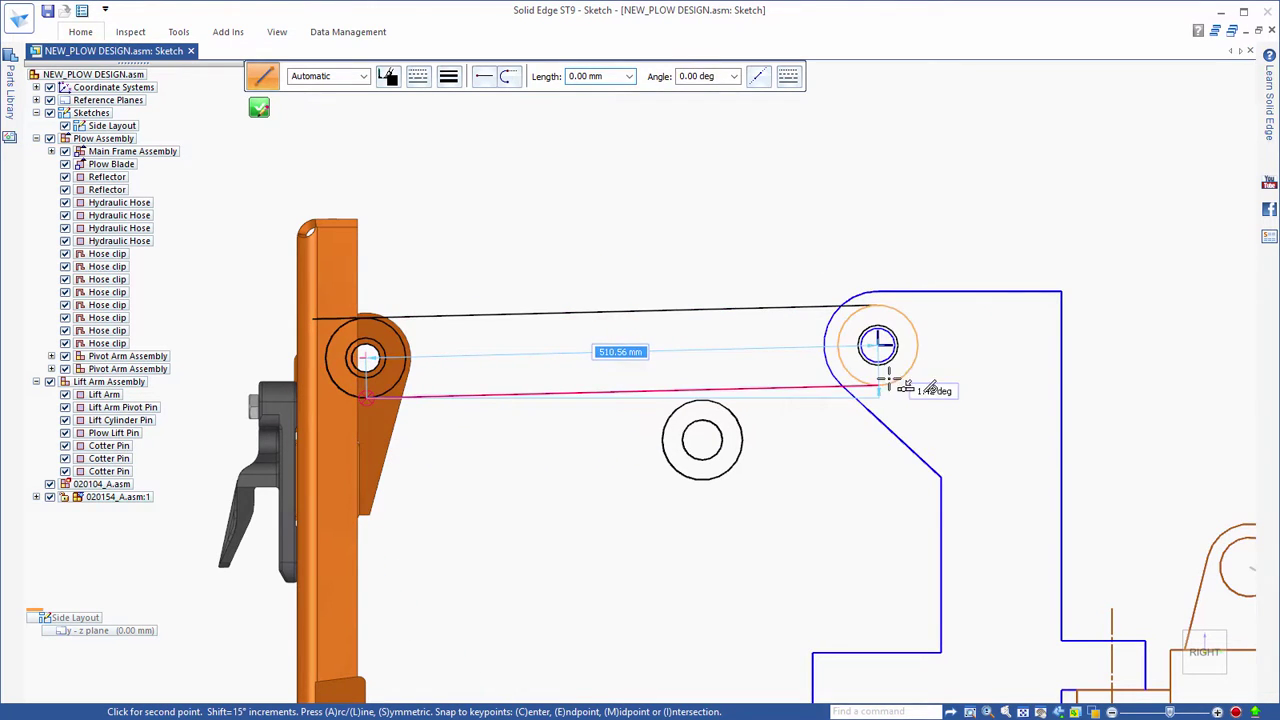
pyautogui.click(931, 385)
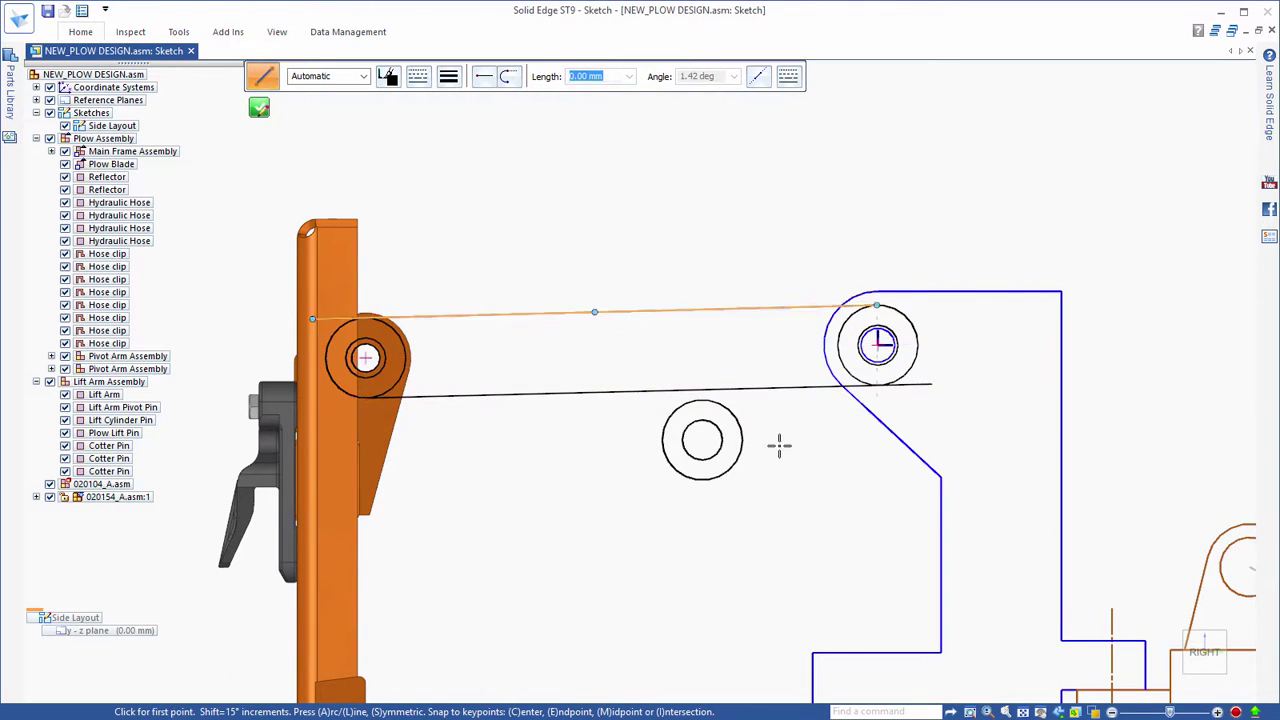
pyautogui.click(663, 452)
pyautogui.click(633, 358)
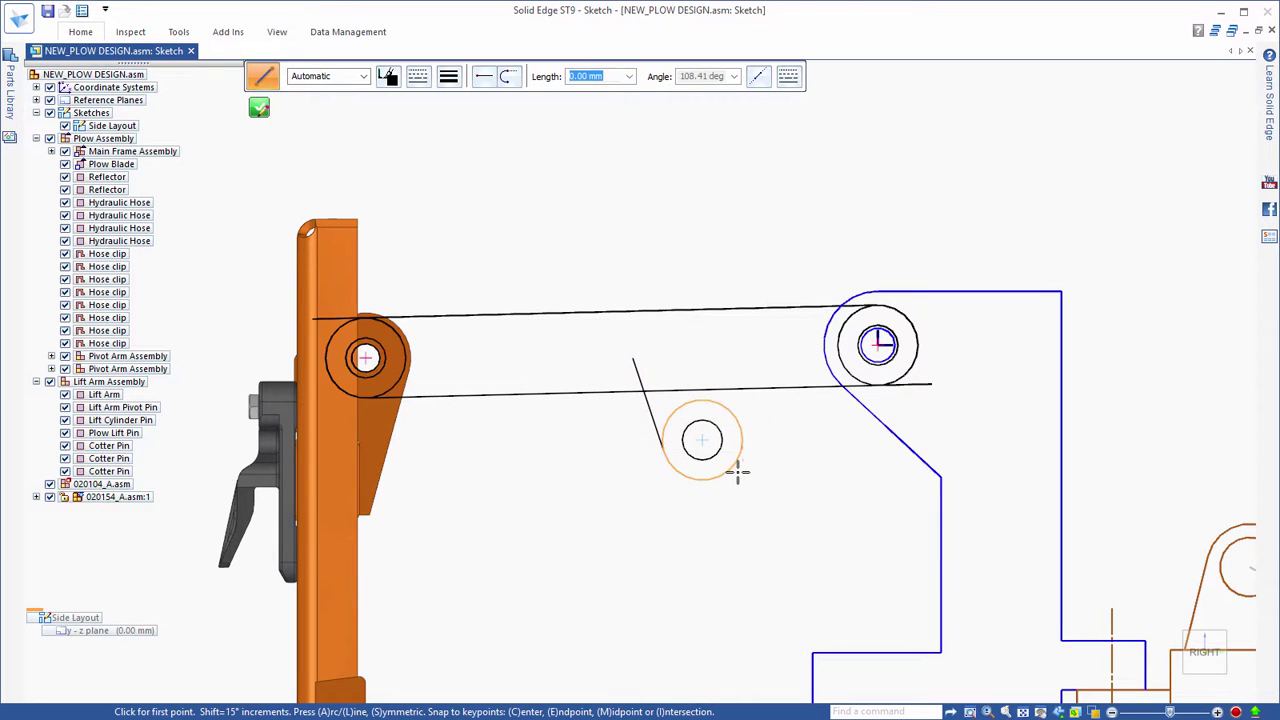
pyautogui.click(733, 470)
pyautogui.click(752, 358)
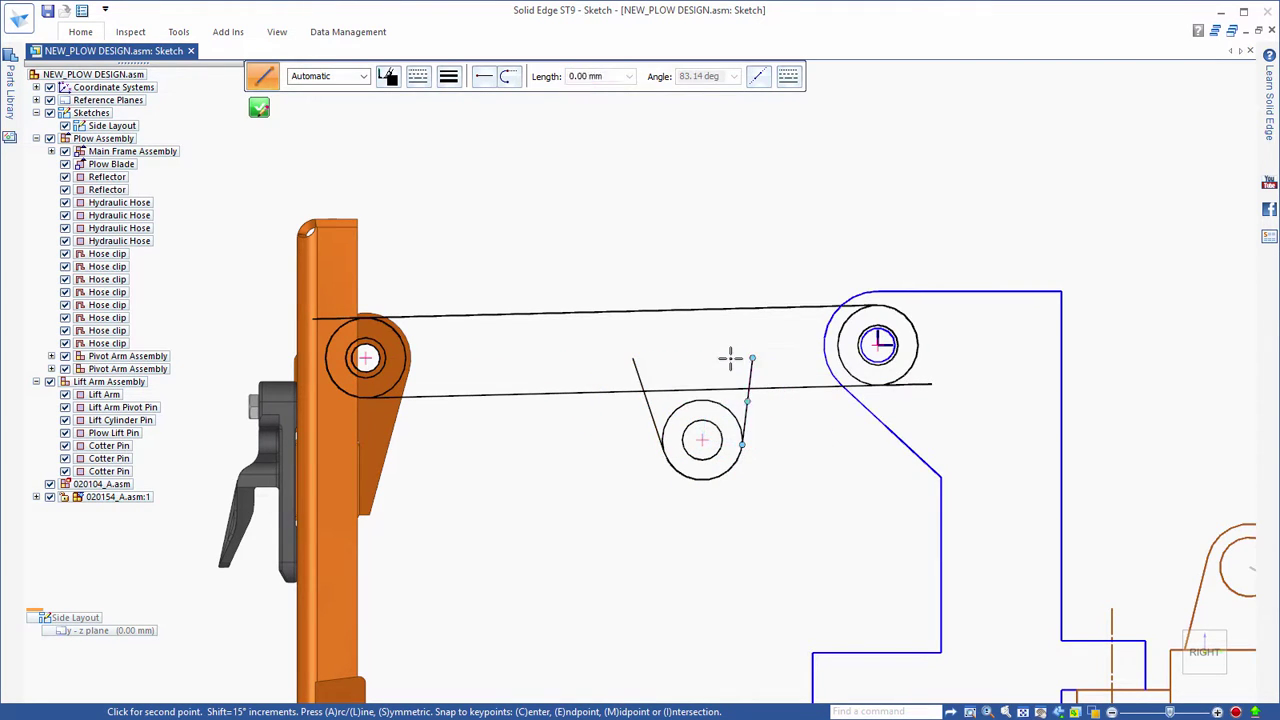
pyautogui.press('Escape')
# Trim away the leftover circle arc and the tops of the V-shaped lines
pyautogui.rightClick(641, 257)
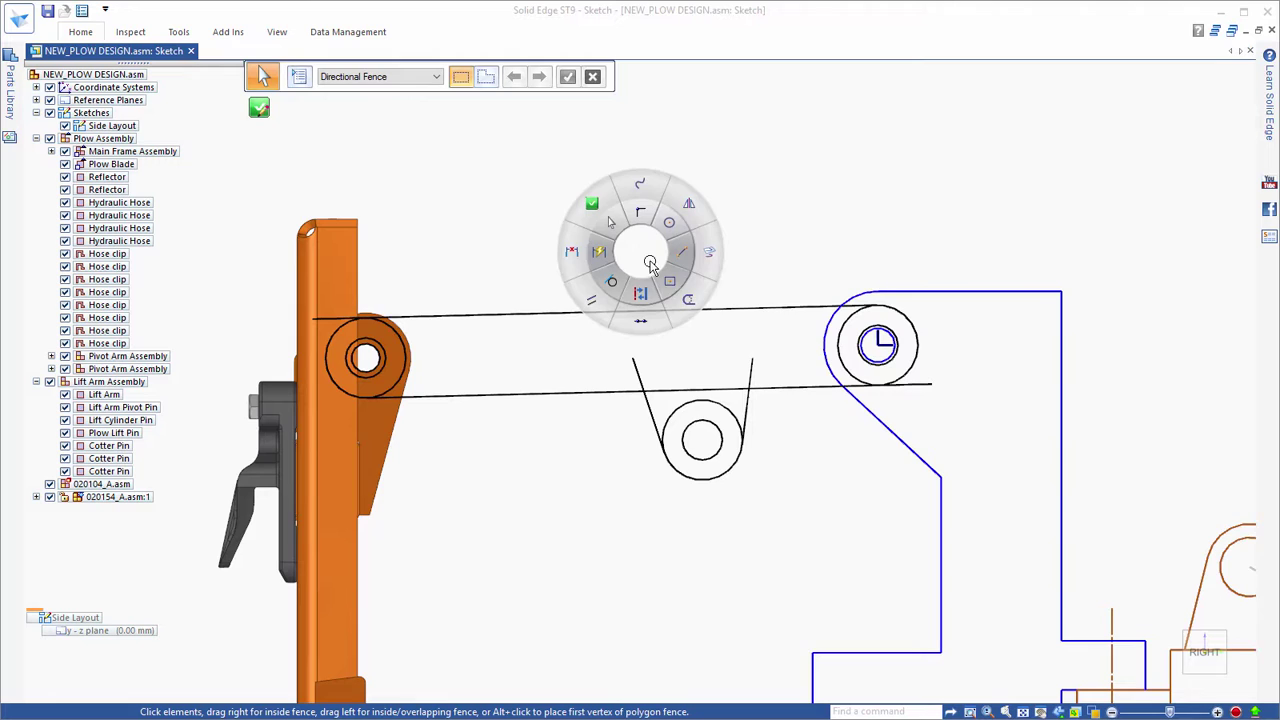
pyautogui.click(686, 294)
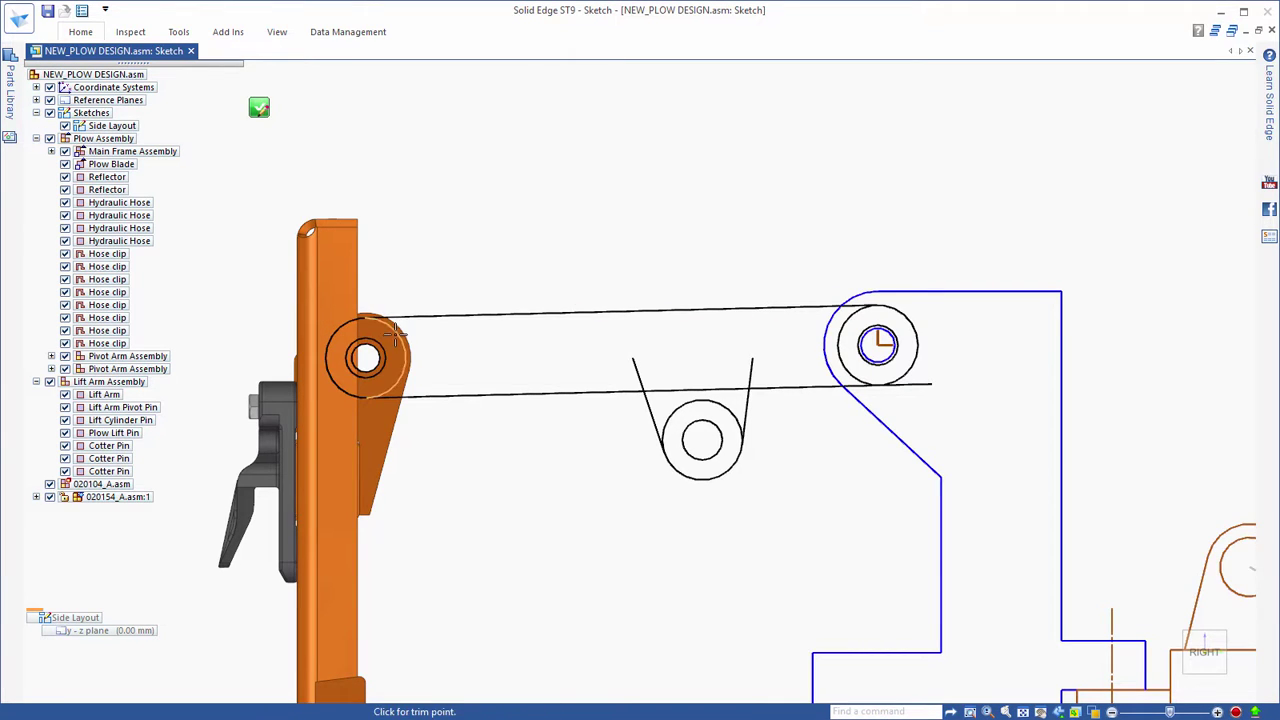
pyautogui.moveTo(918, 383); pyautogui.dragTo(851, 343)
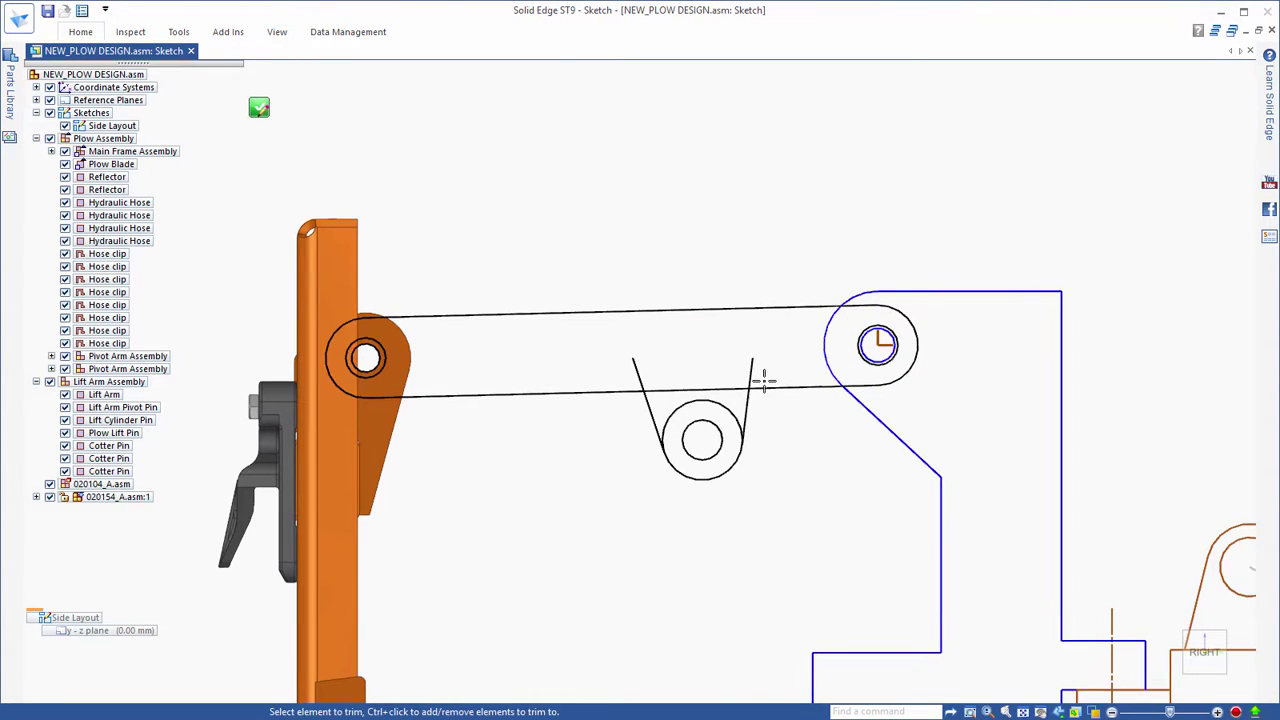
pyautogui.moveTo(765, 376); pyautogui.dragTo(575, 374)
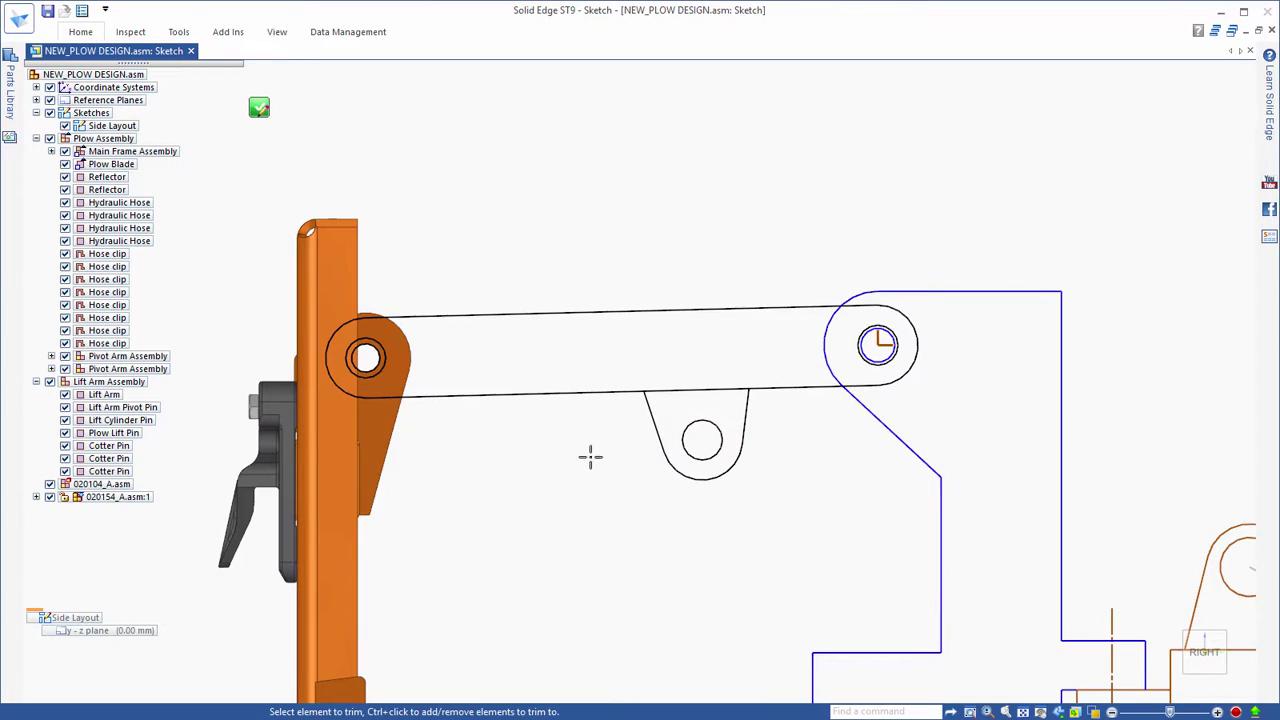
pyautogui.press('Escape')
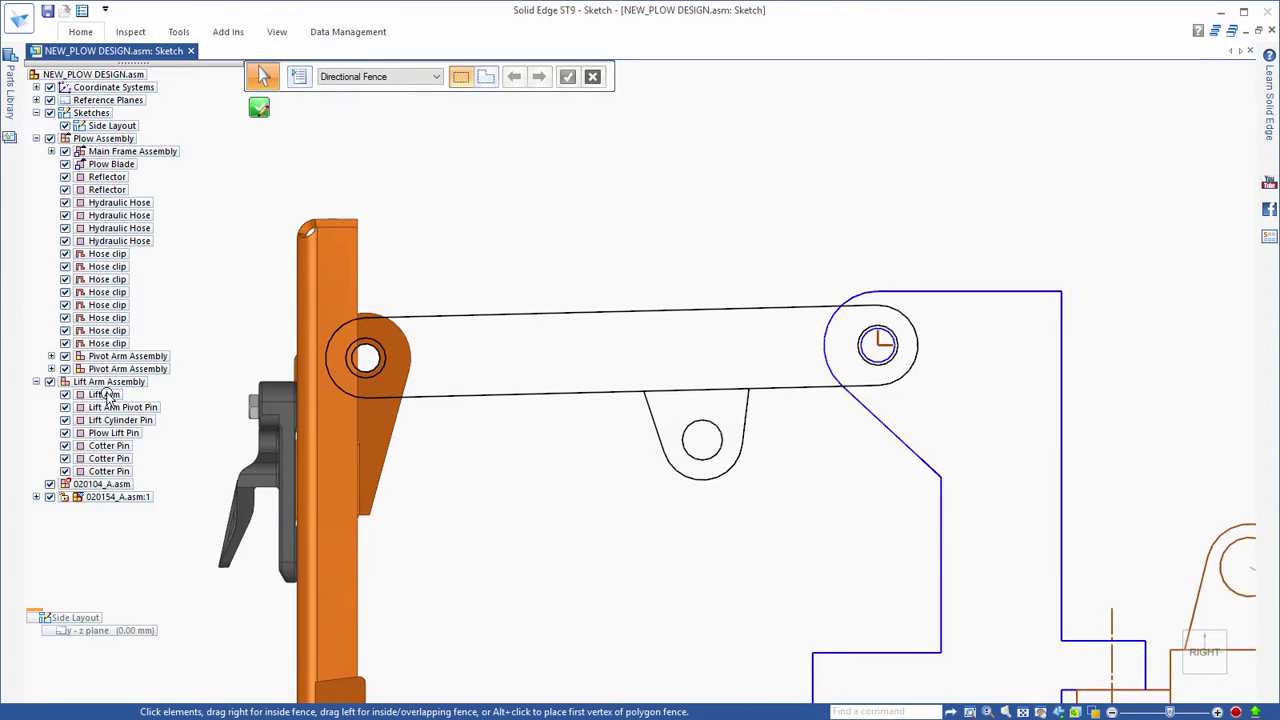
# Assign the arc, lower line and lug outline to Lift Arm, with its origin at the pivot hole
pyautogui.rightClick(105, 399)
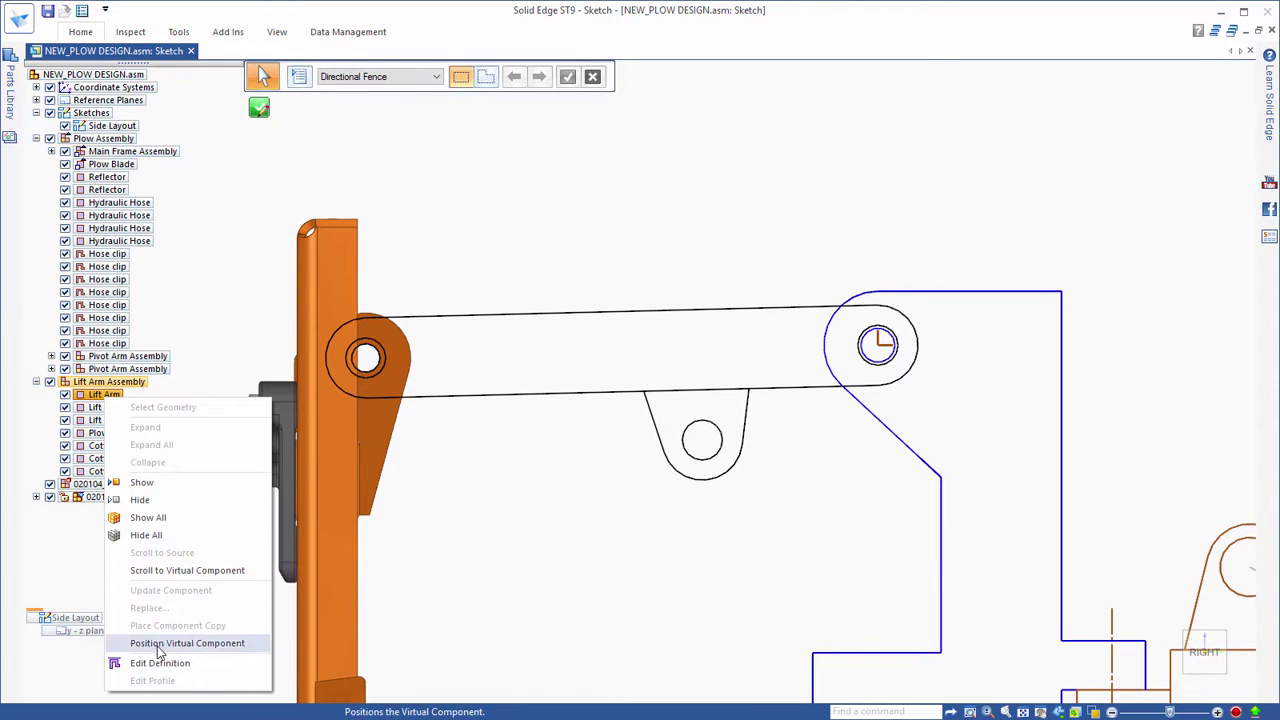
pyautogui.click(187, 643)
pyautogui.click(338, 331)
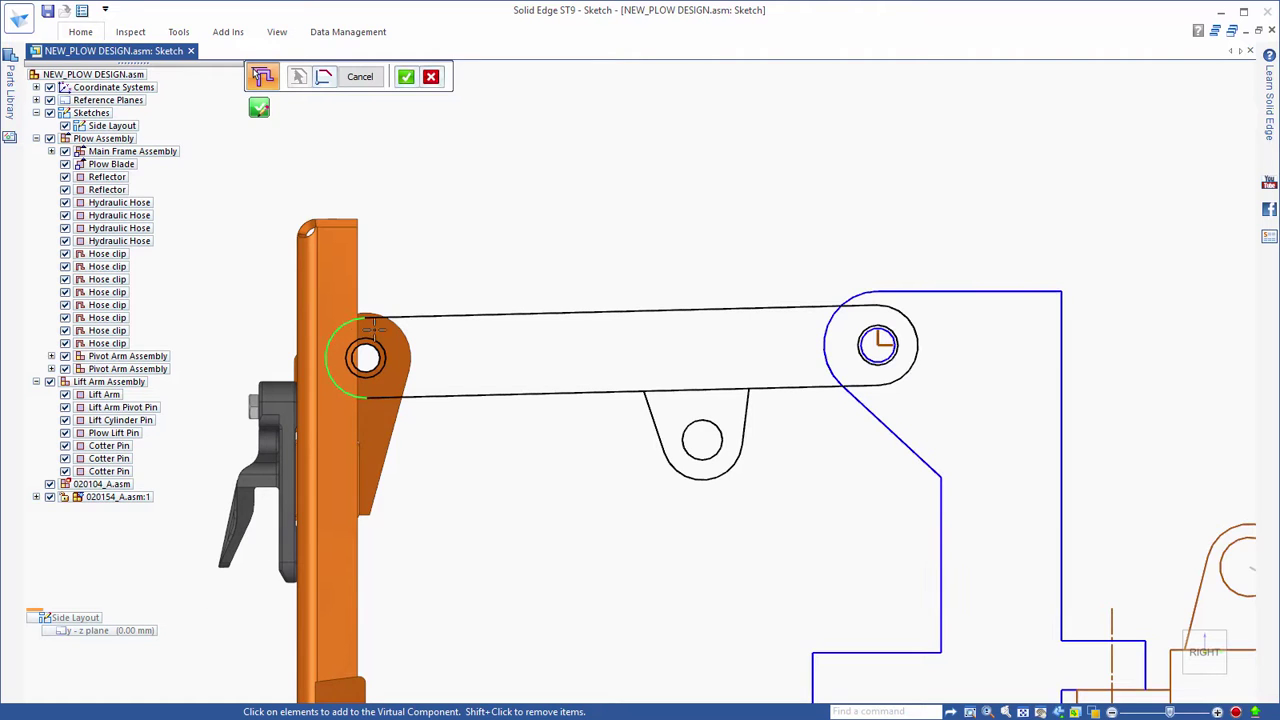
pyautogui.click(412, 396)
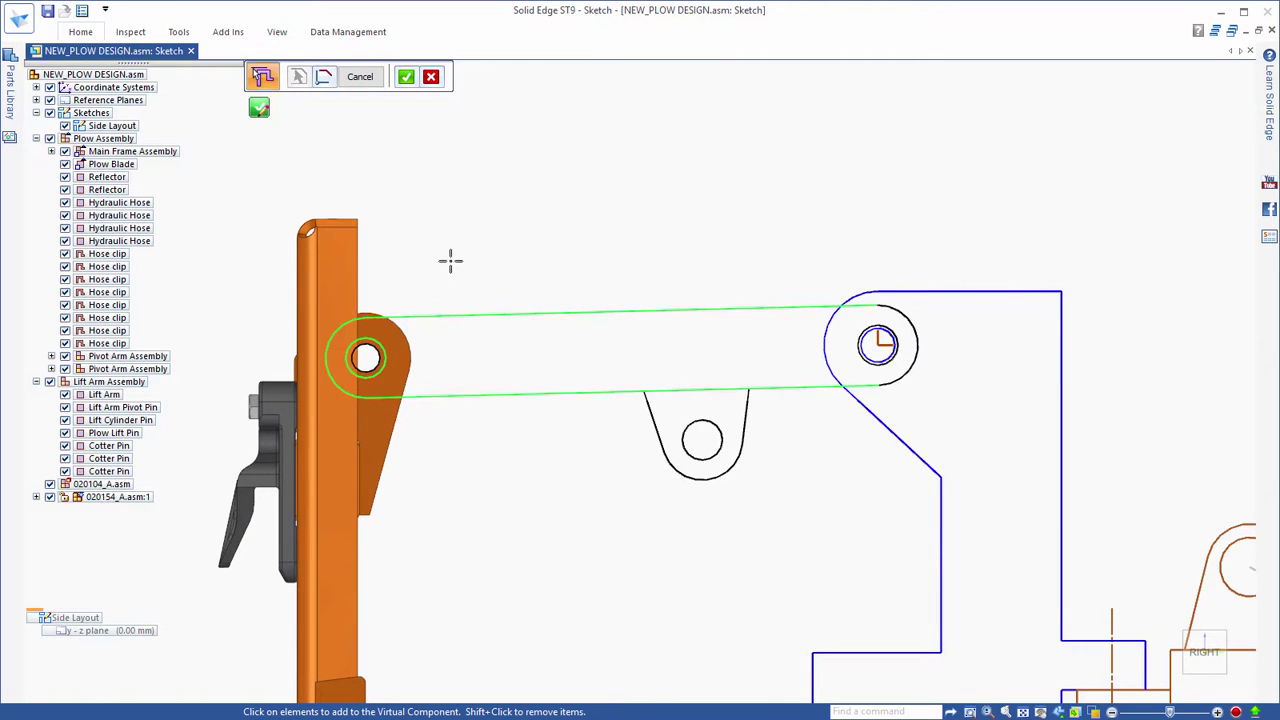
pyautogui.moveTo(449, 260); pyautogui.dragTo(951, 534)
pyautogui.rightClick(413, 340)
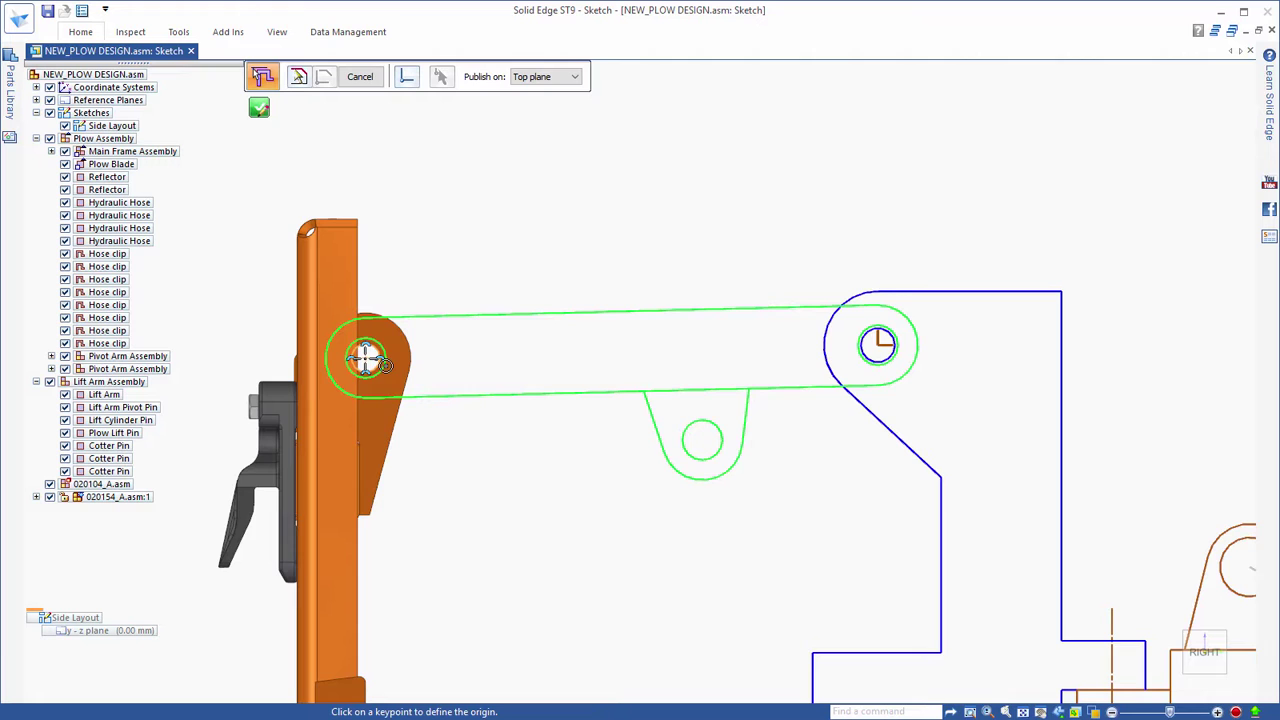
pyautogui.click(878, 343)
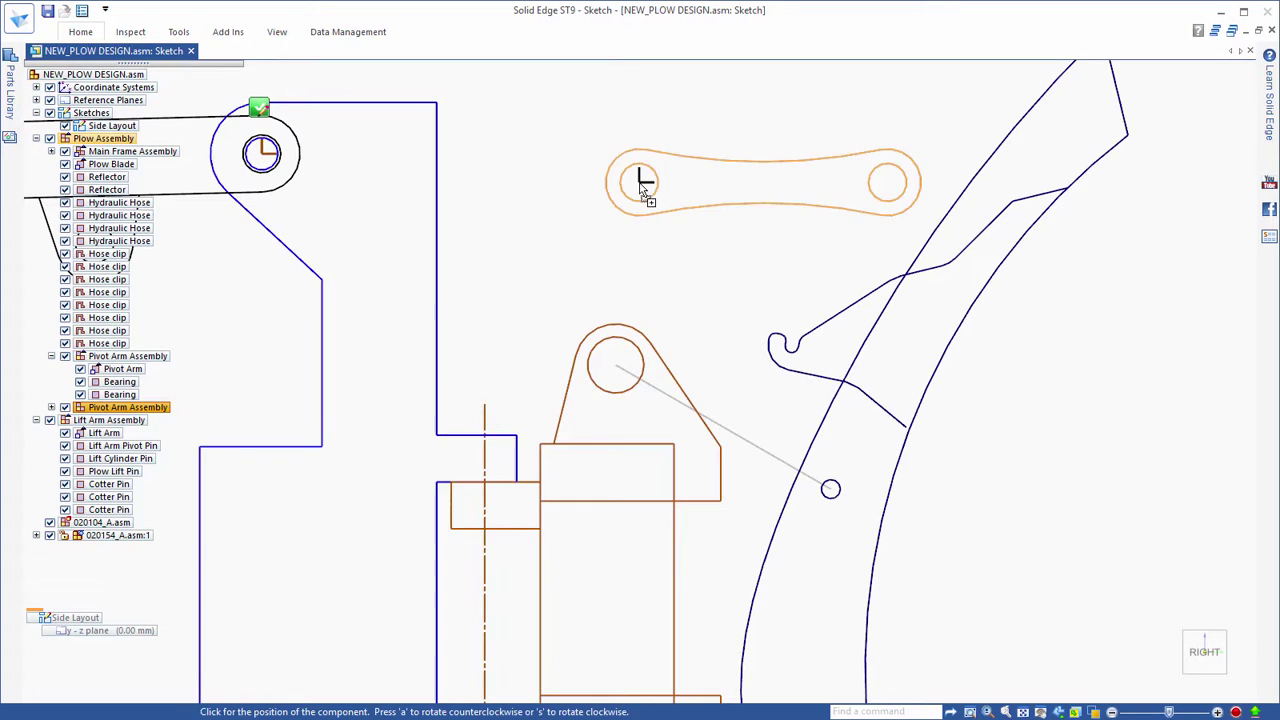
# Place another Pivot Arm Assembly outline and connect its circle keypoints to the pivot circles
pyautogui.click(641, 179)
pyautogui.rightClick(570, 210)
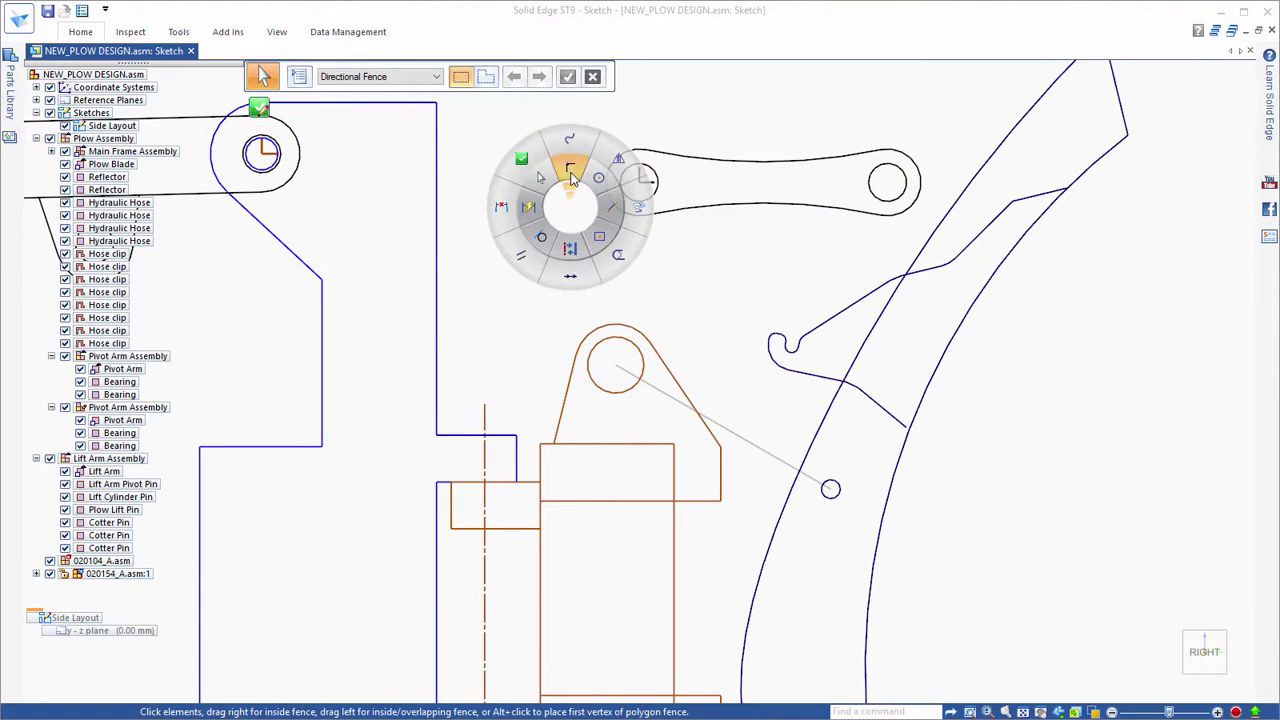
pyautogui.click(572, 178)
pyautogui.click(615, 366)
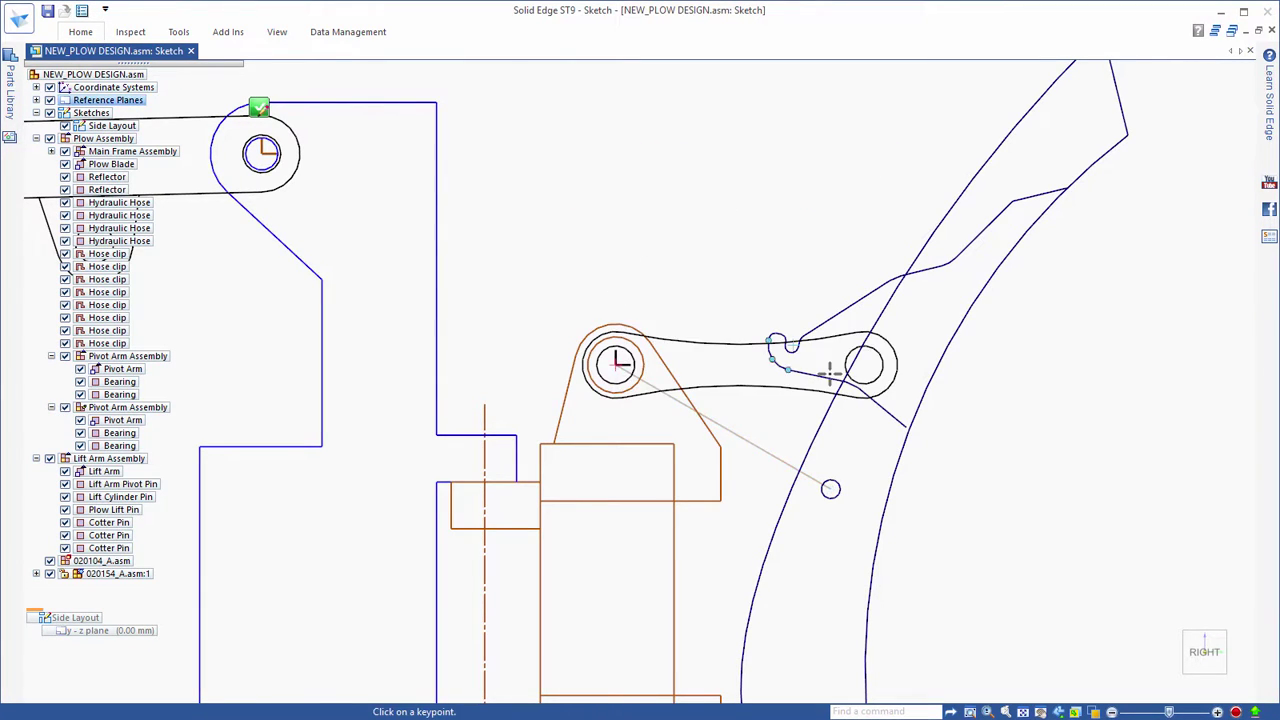
pyautogui.click(865, 364)
pyautogui.click(830, 488)
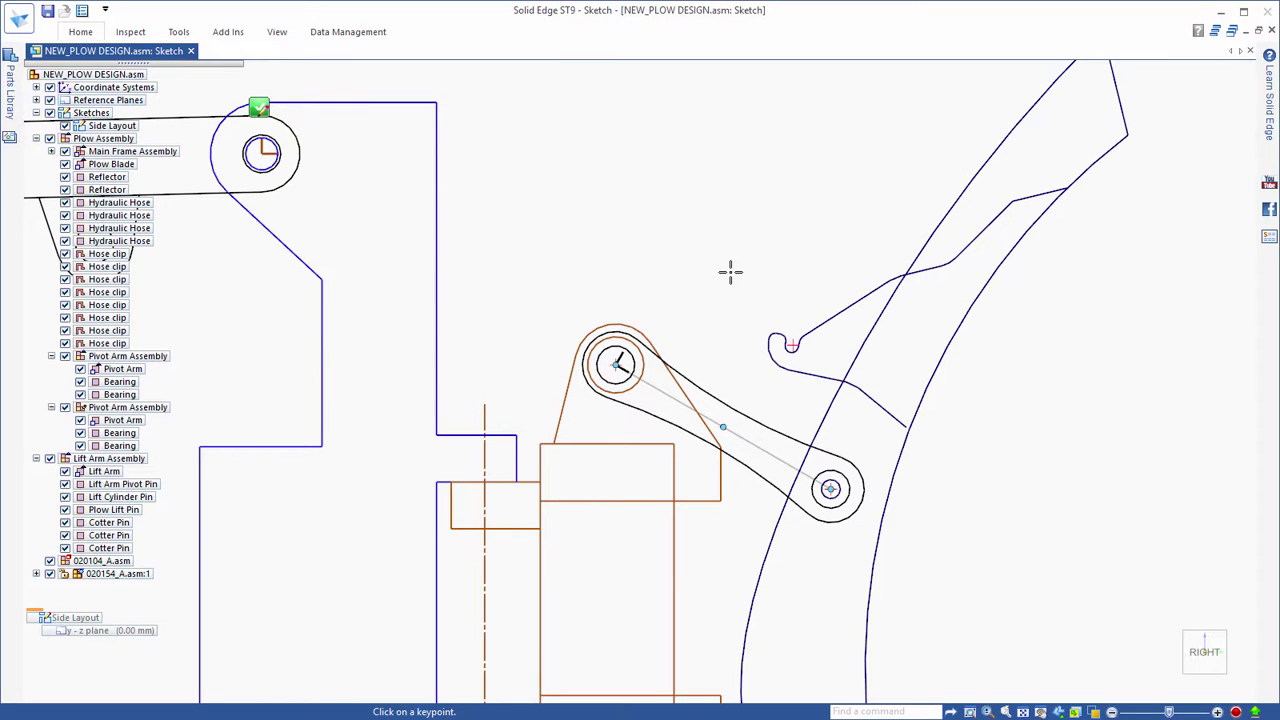
pyautogui.press('Escape')
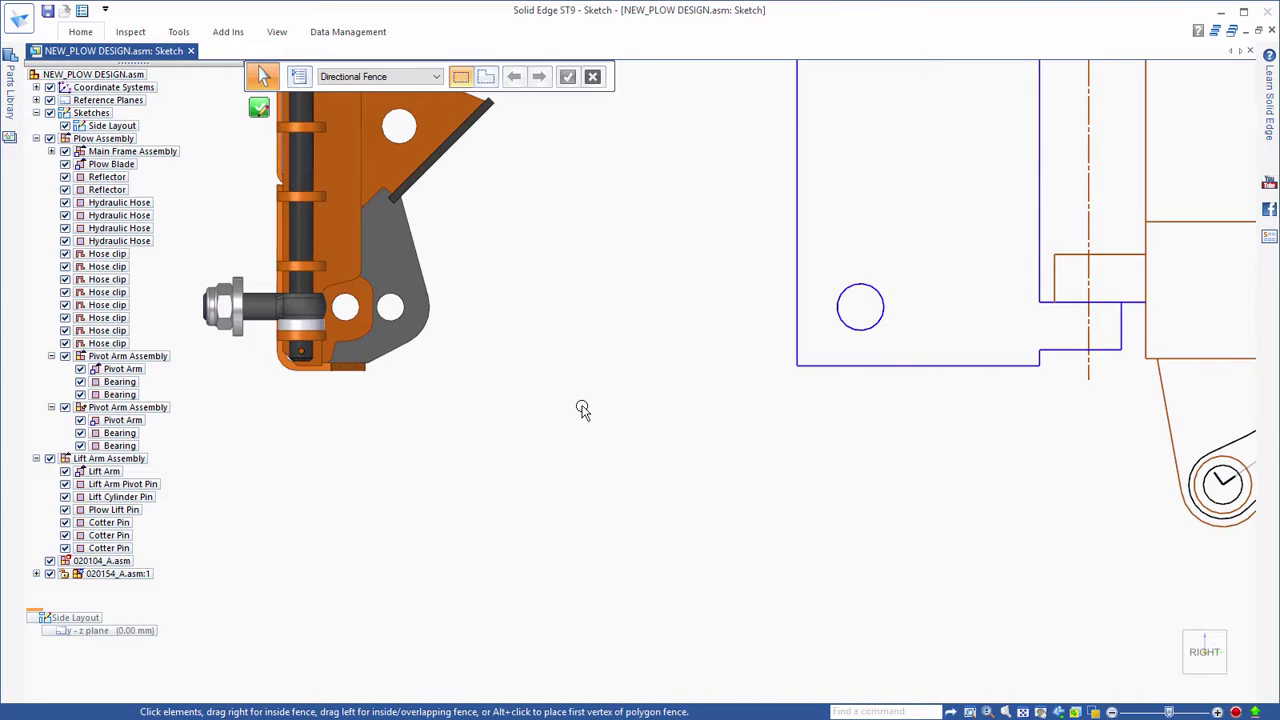
# Place the 020104_A.asm cylinder in the layout using its Front sketch, rotated to the opposite diagonal
pyautogui.moveTo(113, 565); pyautogui.dragTo(478, 410)
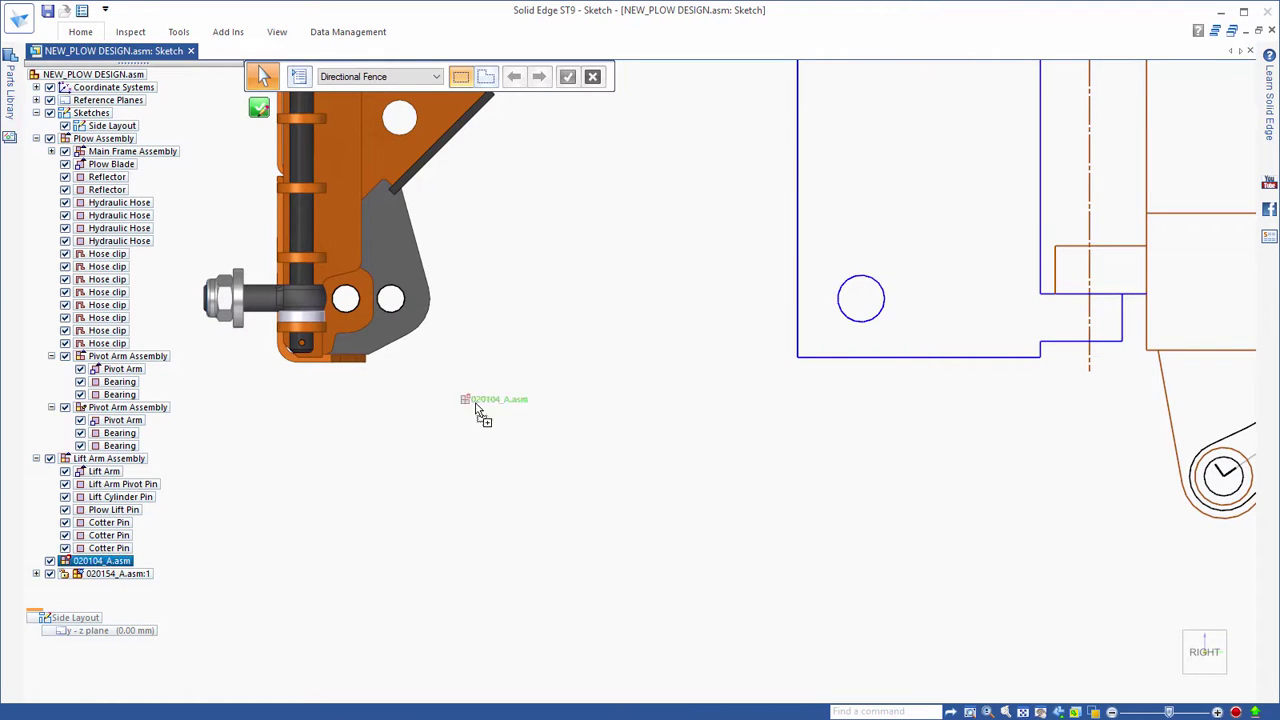
pyautogui.moveTo(645, 287); pyautogui.dragTo(642, 335)
pyautogui.click(518, 462)
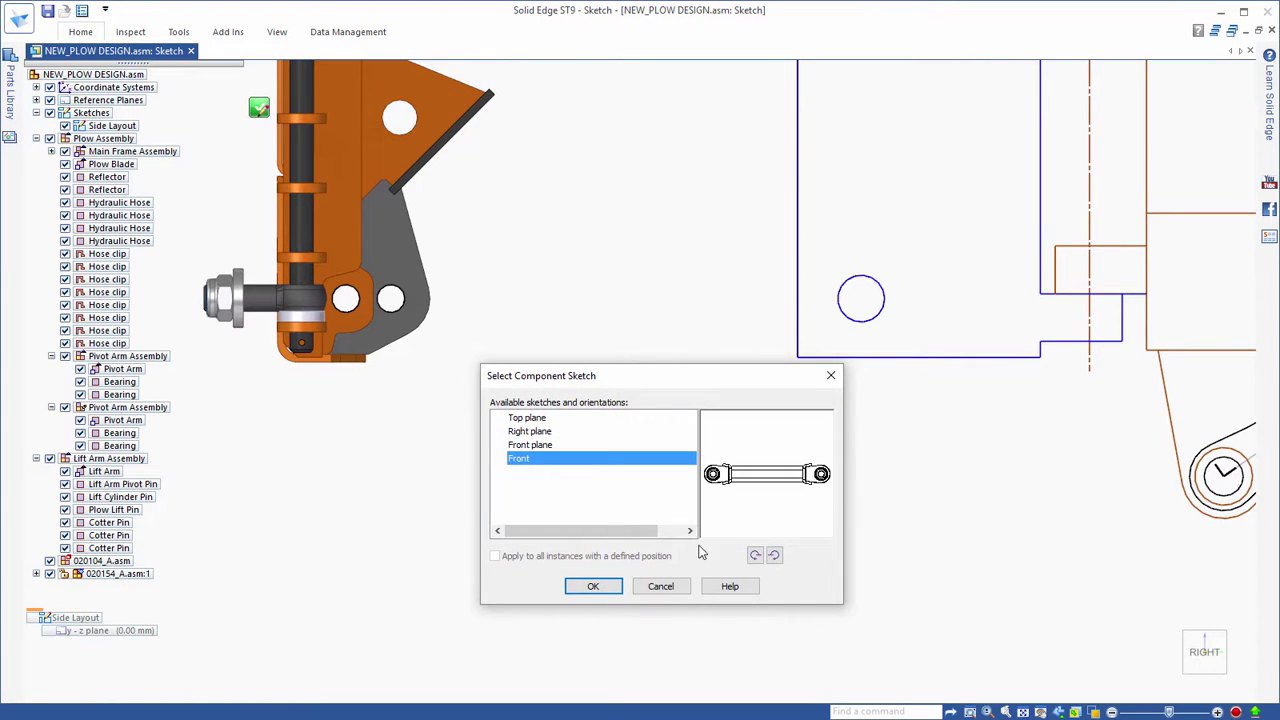
pyautogui.click(755, 555)
pyautogui.click(773, 555)
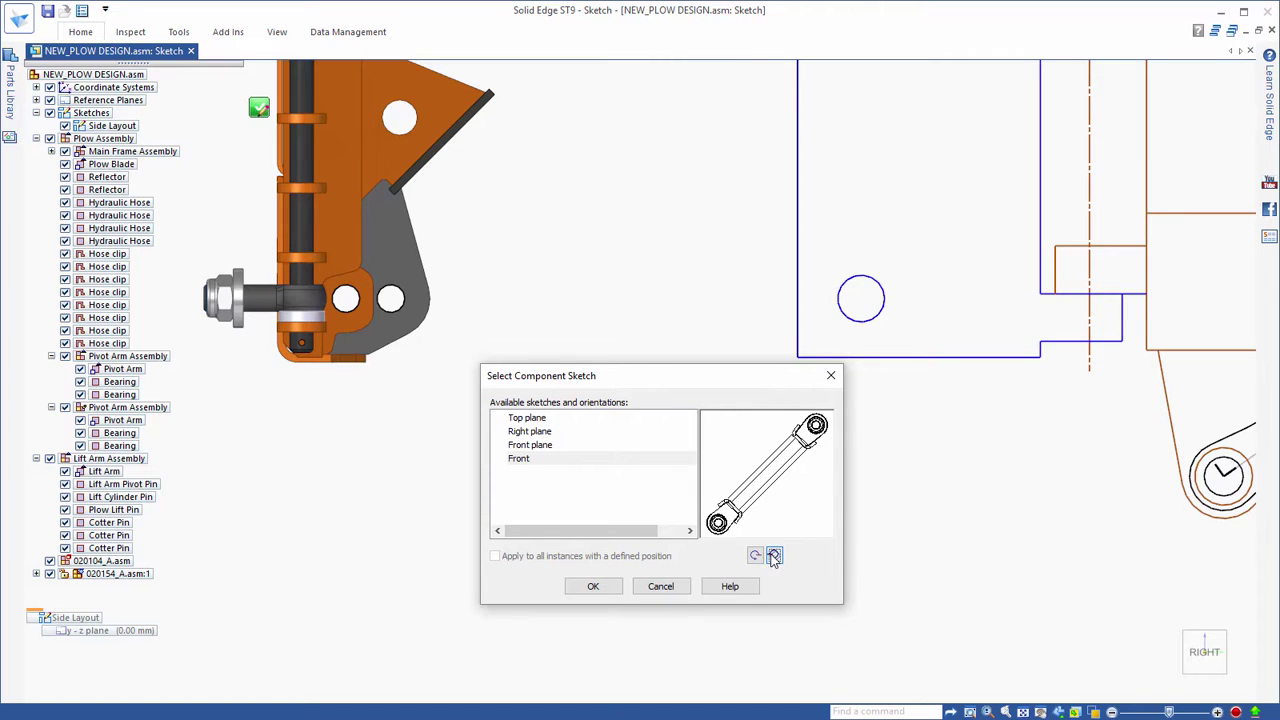
pyautogui.click(593, 586)
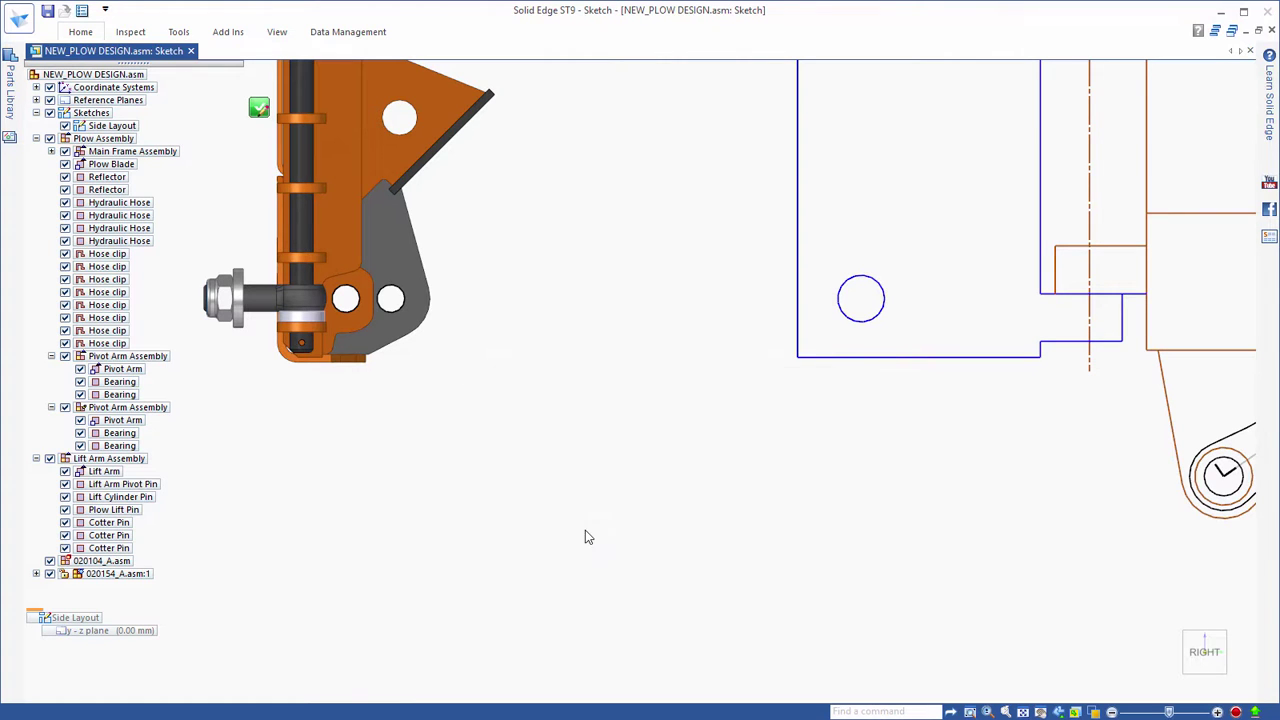
pyautogui.click(570, 303)
# Connect the cylinder's upper end to the mounting hole and its lower end to the pivot hole
pyautogui.rightClick(700, 414)
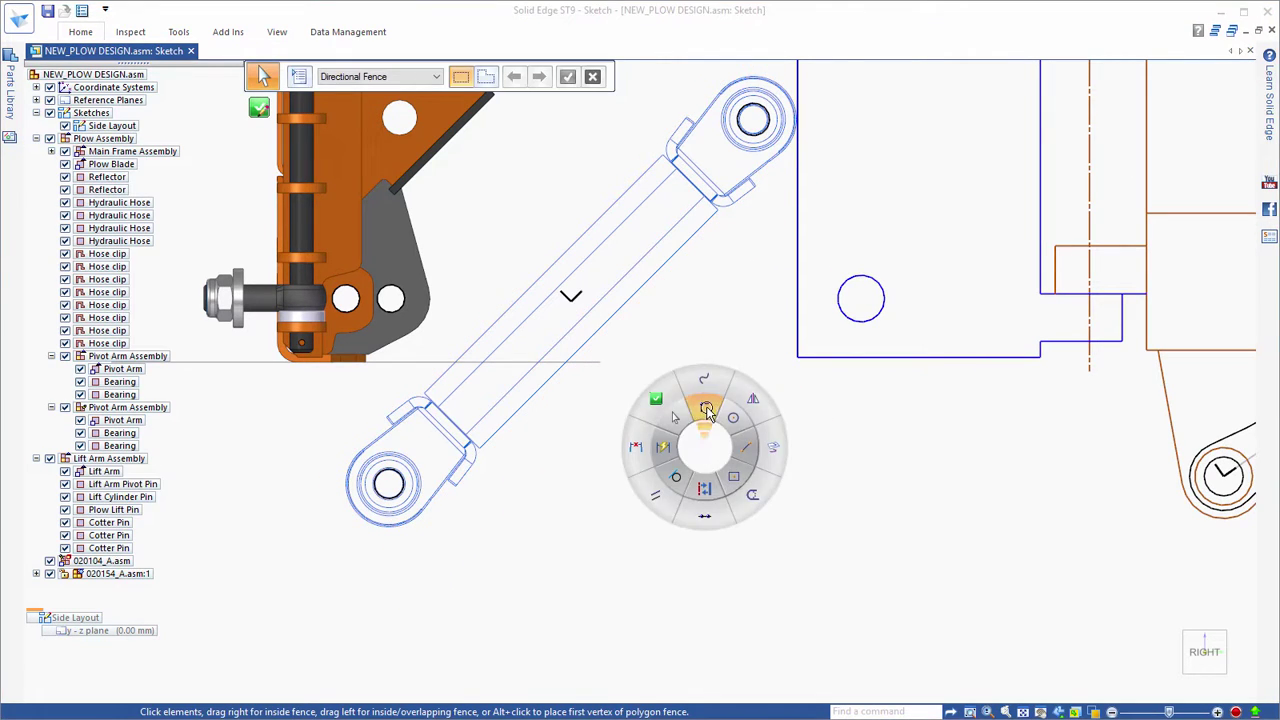
pyautogui.click(700, 398)
pyautogui.click(752, 120)
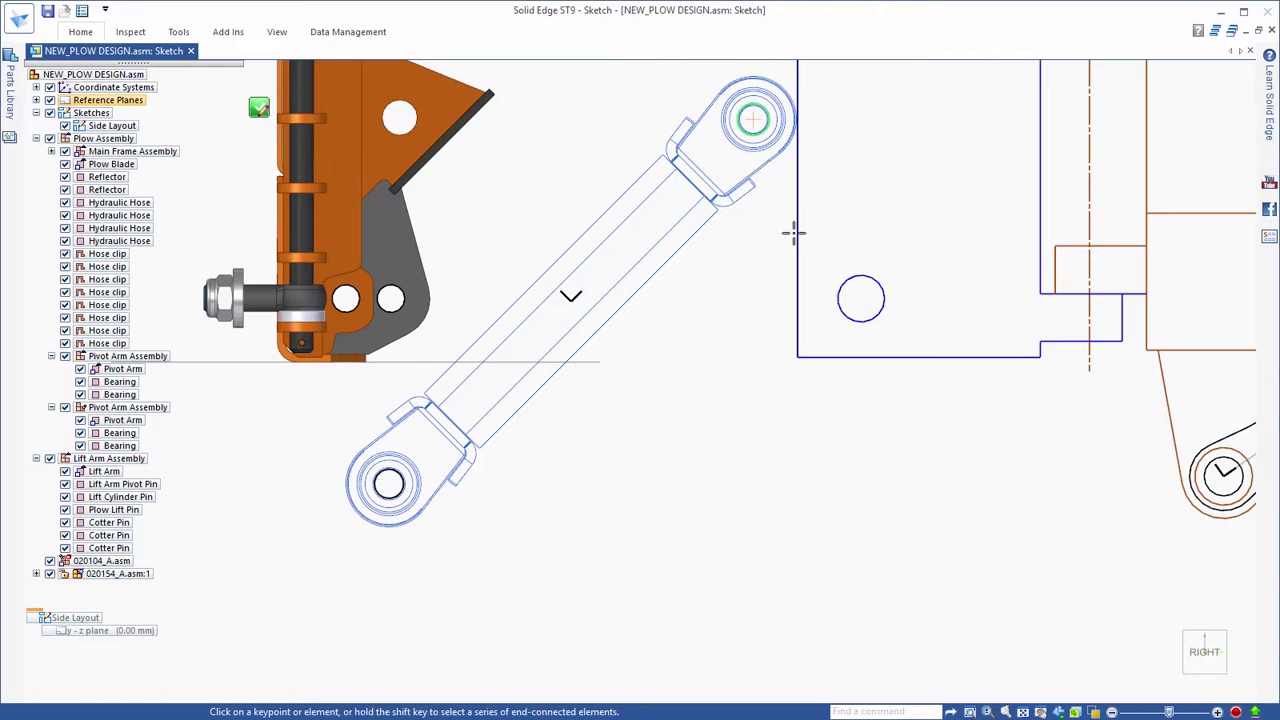
pyautogui.click(860, 296)
pyautogui.click(496, 661)
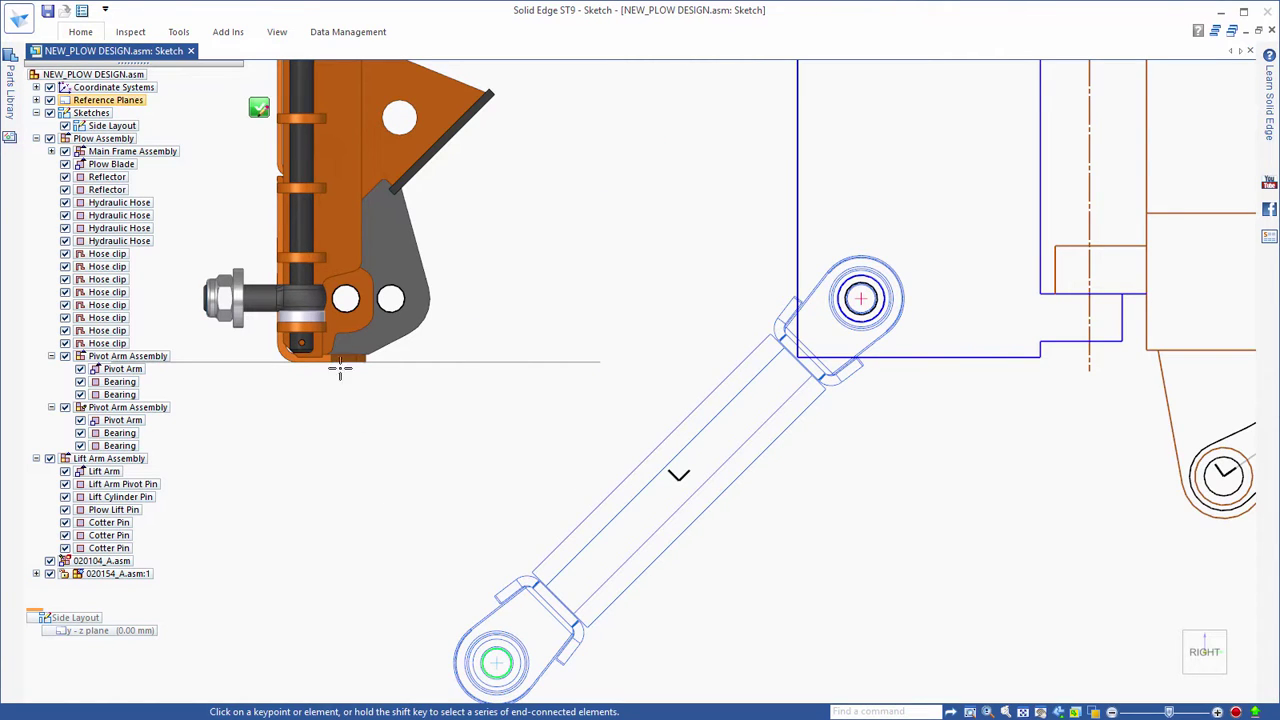
pyautogui.click(345, 298)
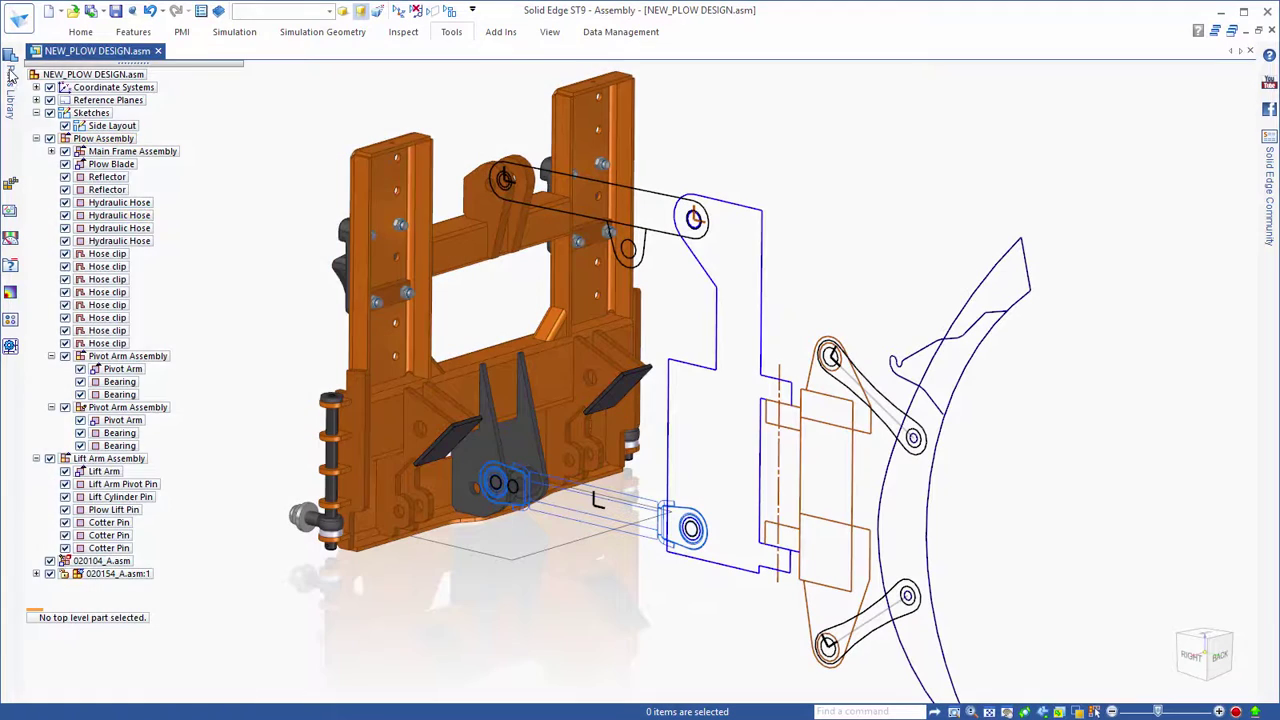
# Place the 020116_A part from the parts library, seating it on the bearing hole
pyautogui.click(9, 78)
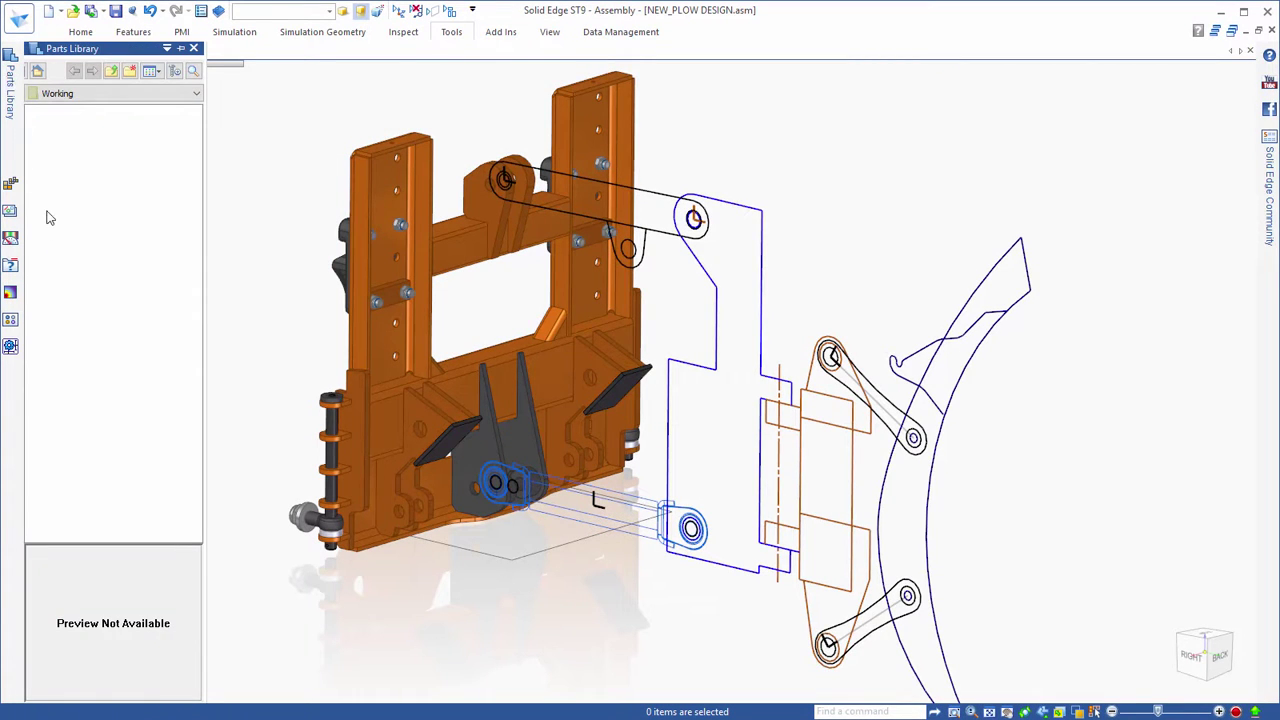
pyautogui.click(54, 168)
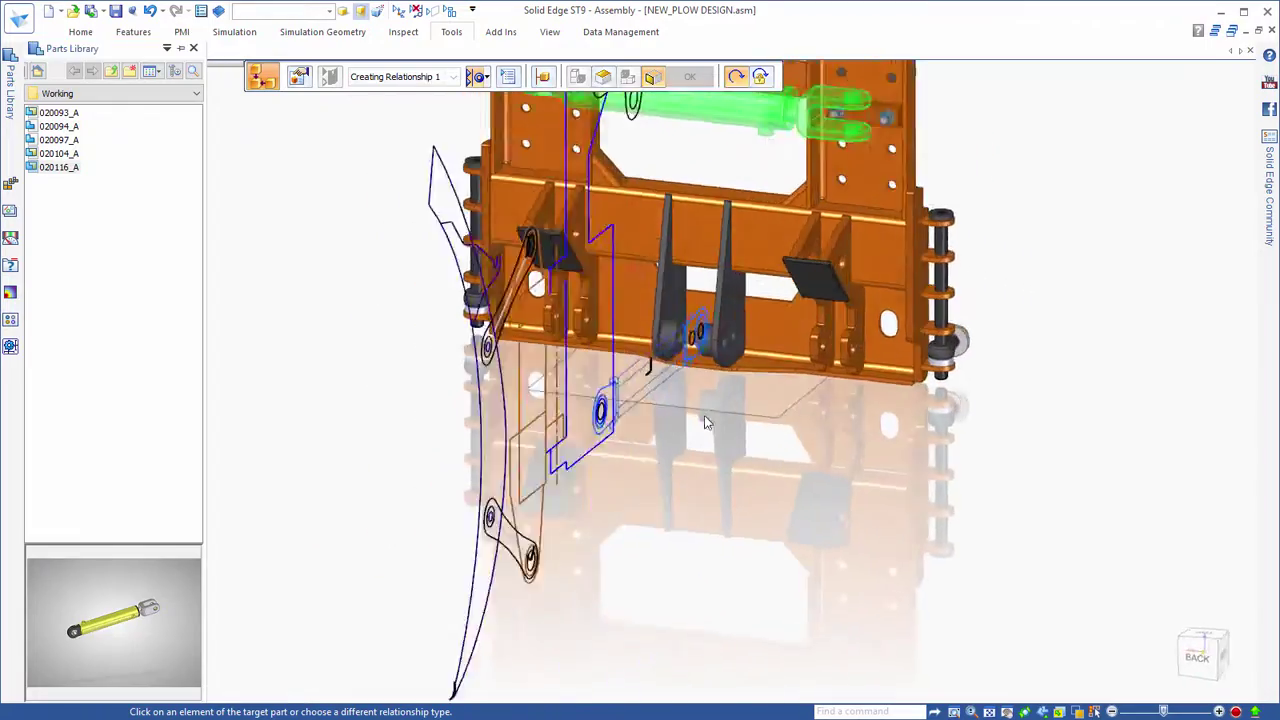
pyautogui.scroll(5, 707, 425)
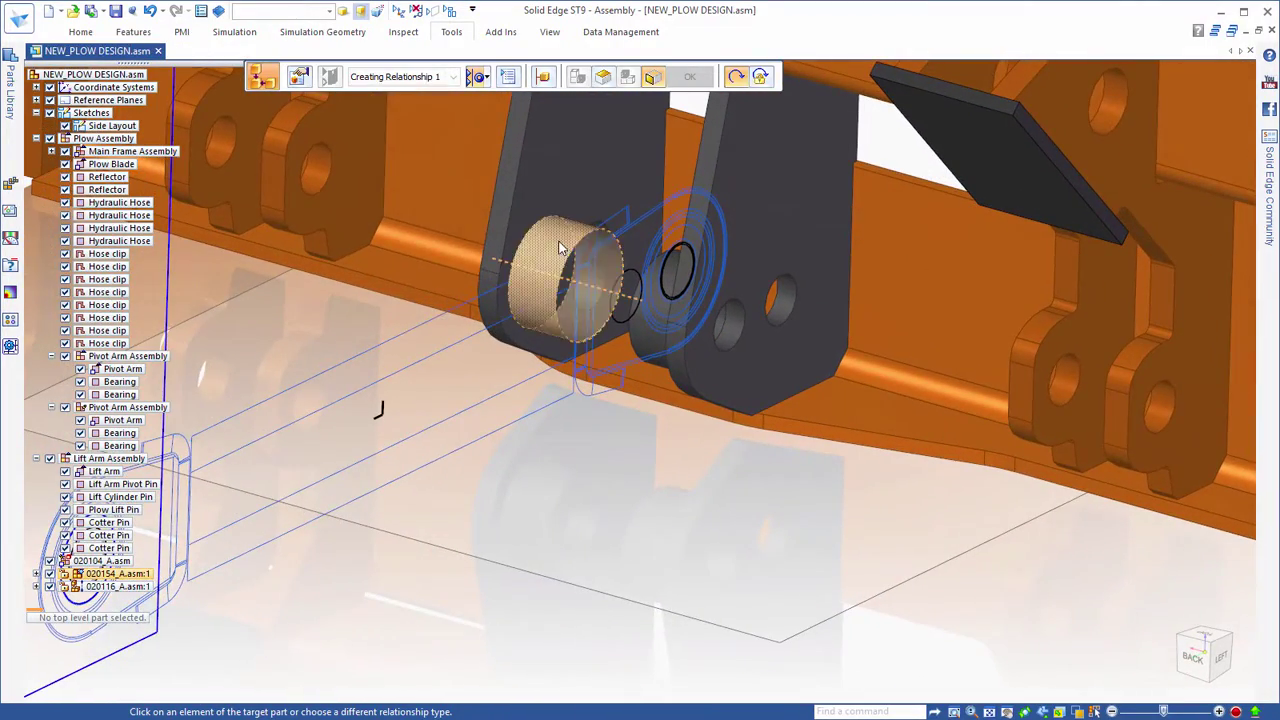
pyautogui.click(595, 250)
pyautogui.click(595, 257)
pyautogui.rightClick(597, 260)
pyautogui.press('Escape')
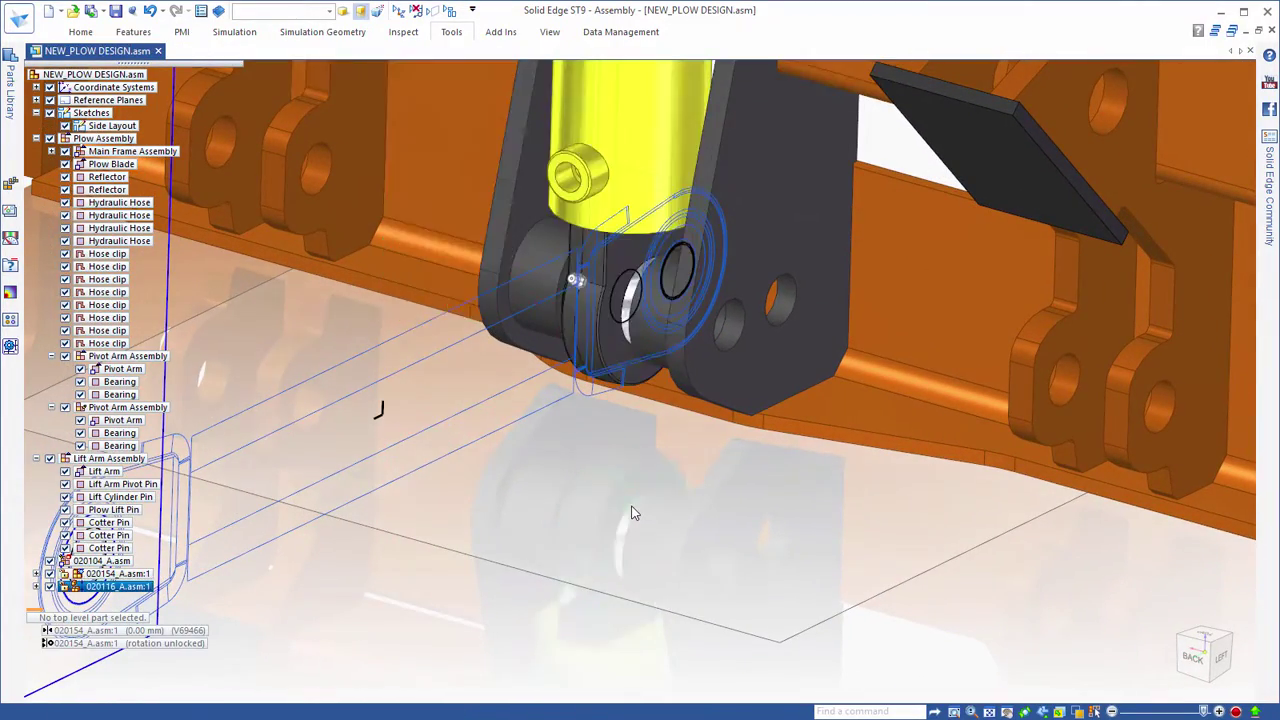
# Axial-align the cylinder's clevis hole with the side layout sketch's pivot circle
pyautogui.hotkey('ctrl', 't')
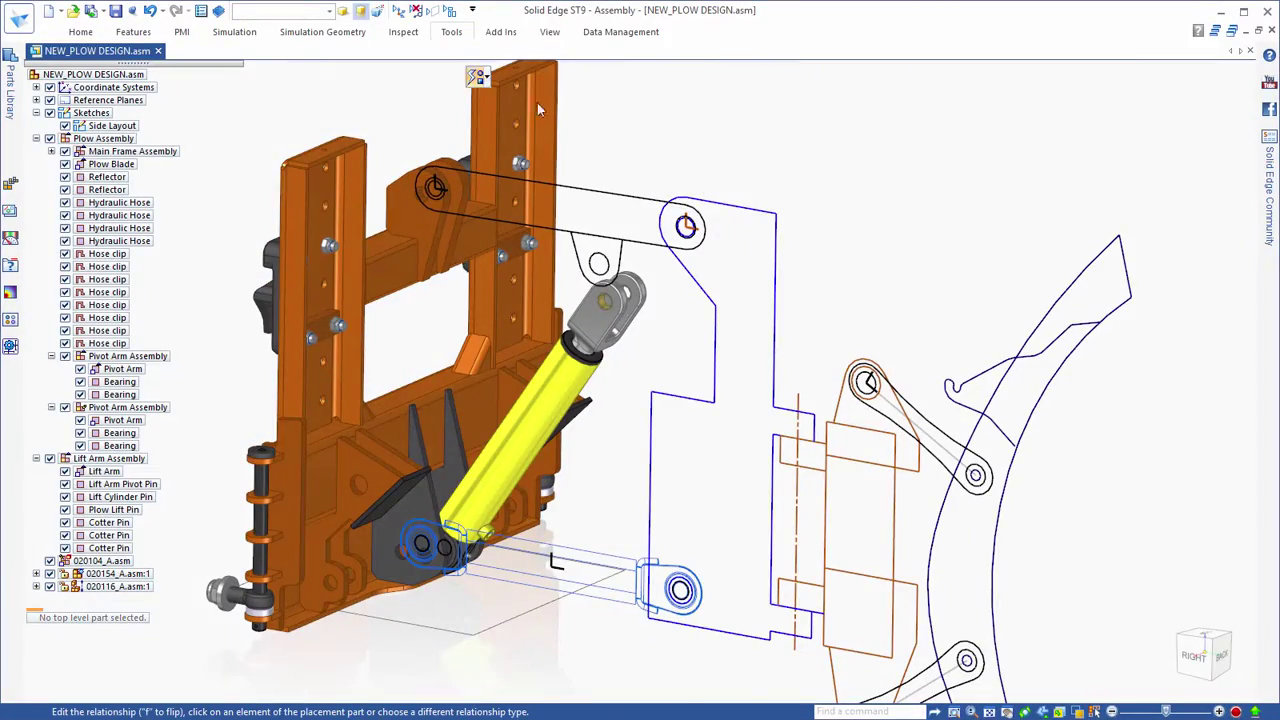
pyautogui.click(480, 77)
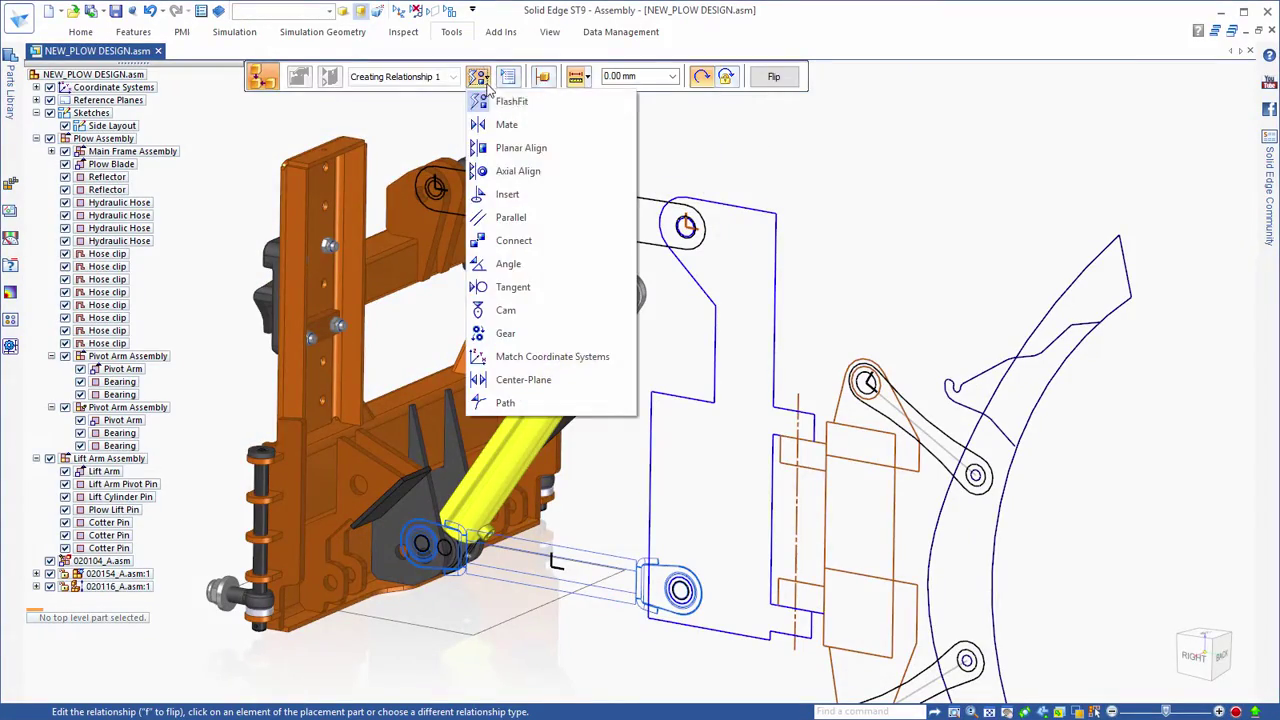
pyautogui.click(517, 171)
pyautogui.click(603, 312)
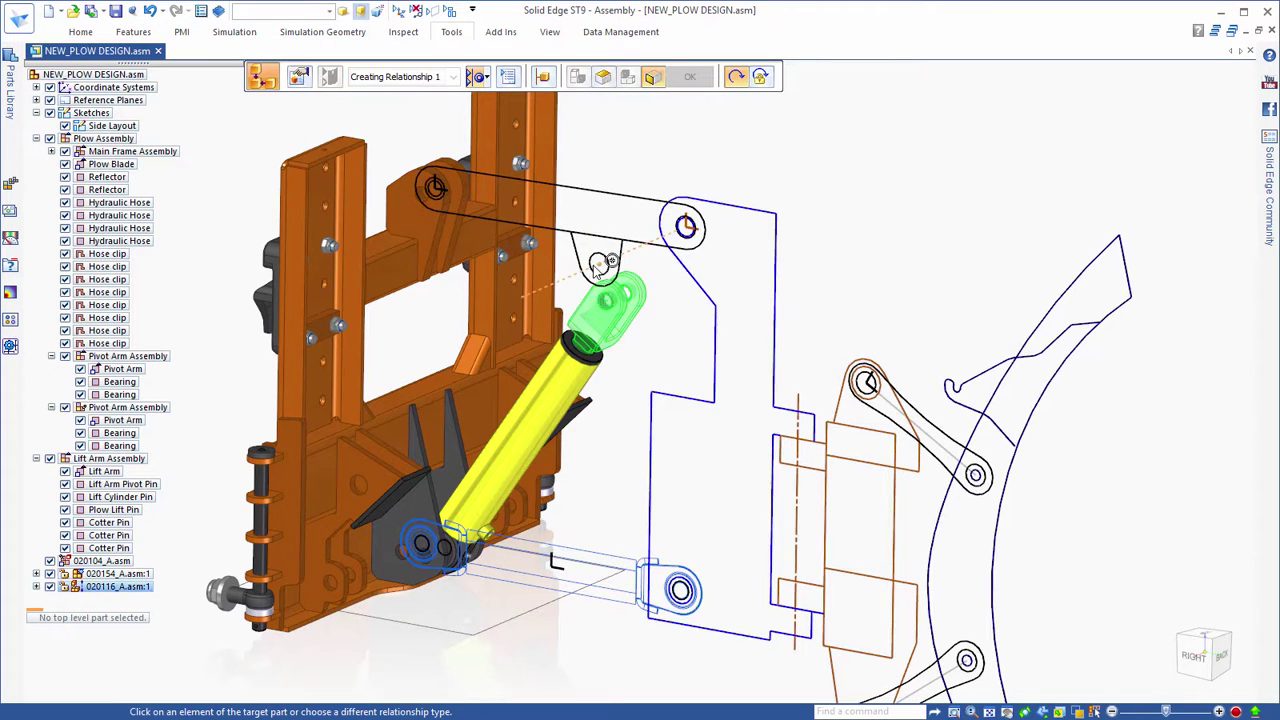
pyautogui.click(597, 266)
pyautogui.press('Escape')
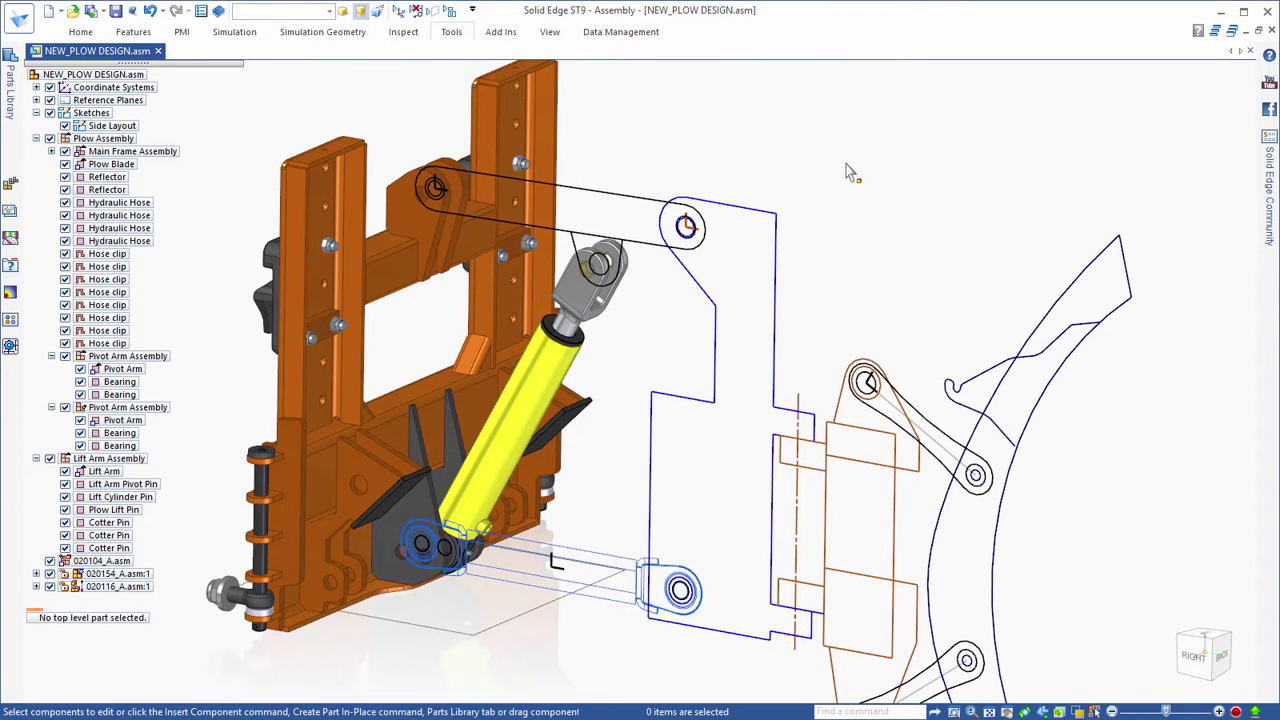
pyautogui.scroll(-3, 830, 185)
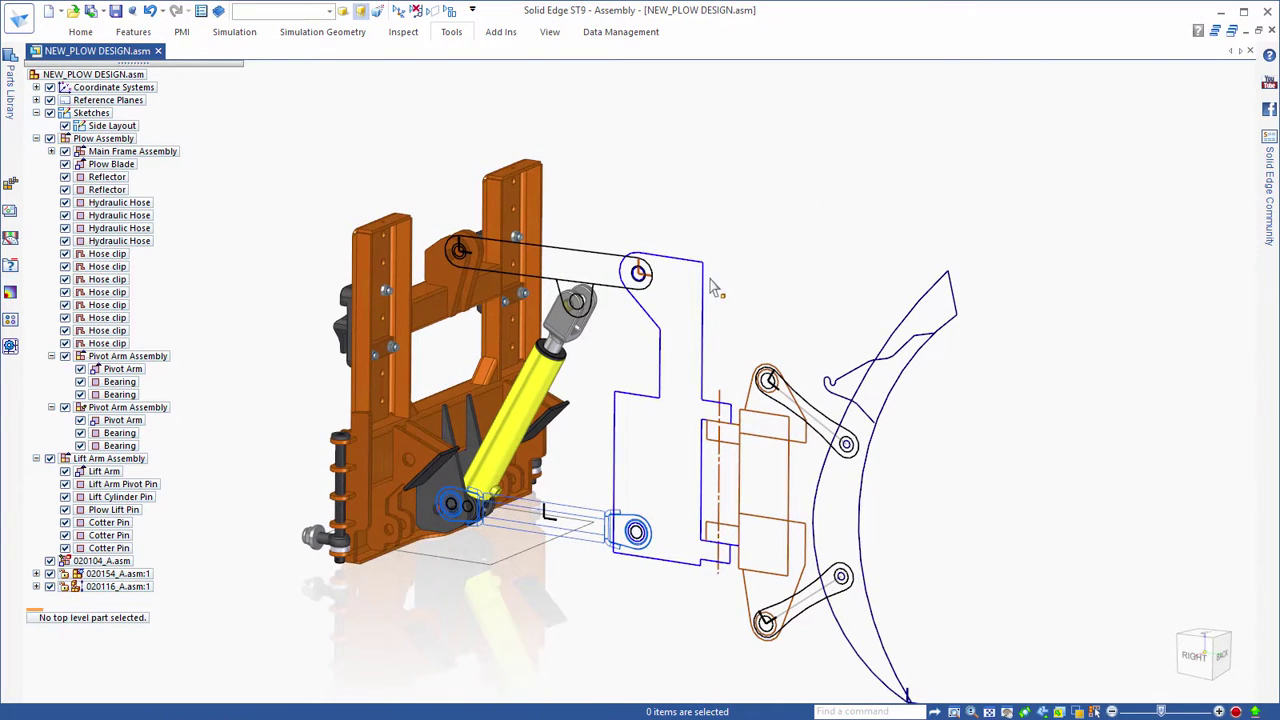
# Edit the Side Layout sketch, stretching its vertical line upward, then finish the sketch
pyautogui.click(707, 293)
pyautogui.click(628, 386)
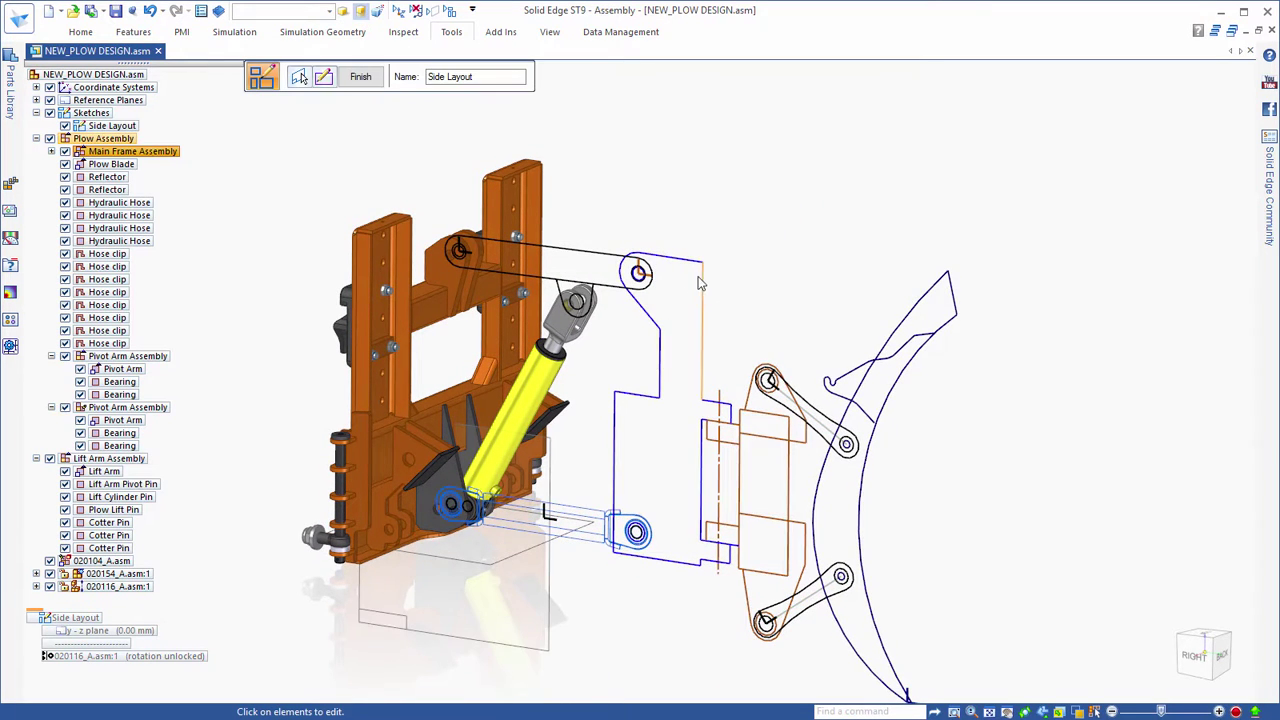
pyautogui.click(703, 268)
pyautogui.moveTo(701, 247); pyautogui.dragTo(684, 163)
pyautogui.click(625, 500)
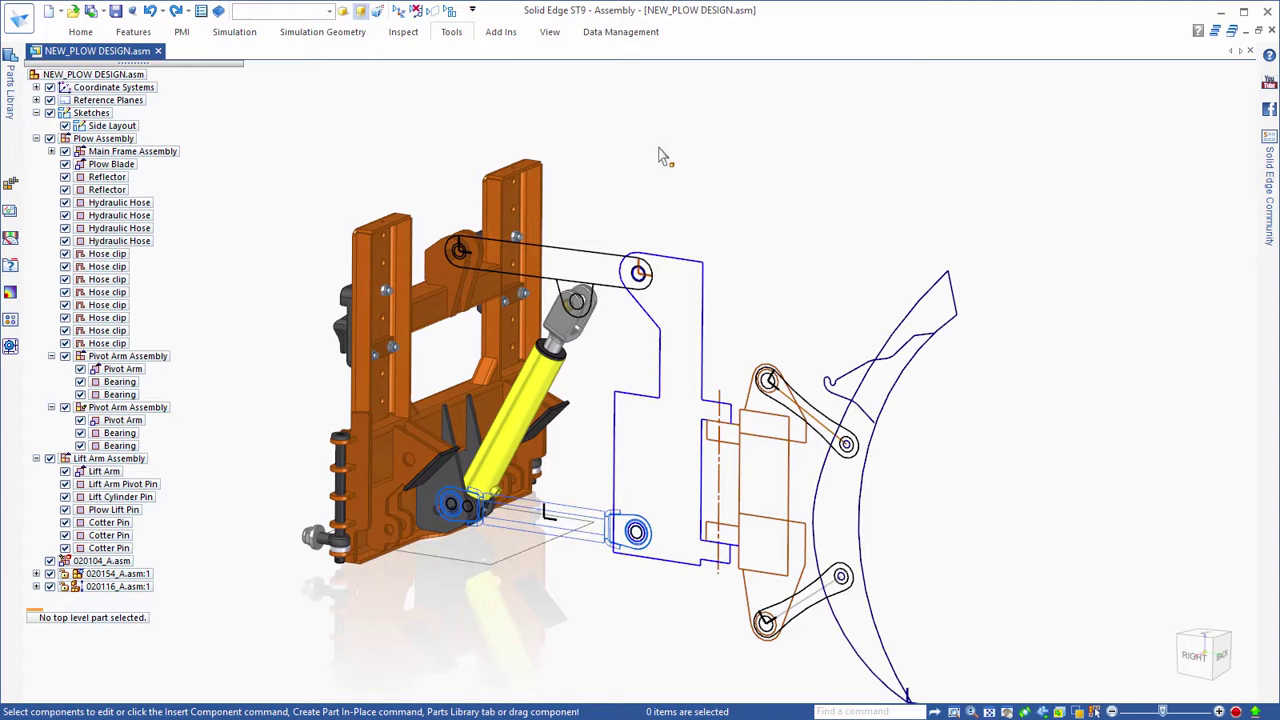
pyautogui.click(452, 33)
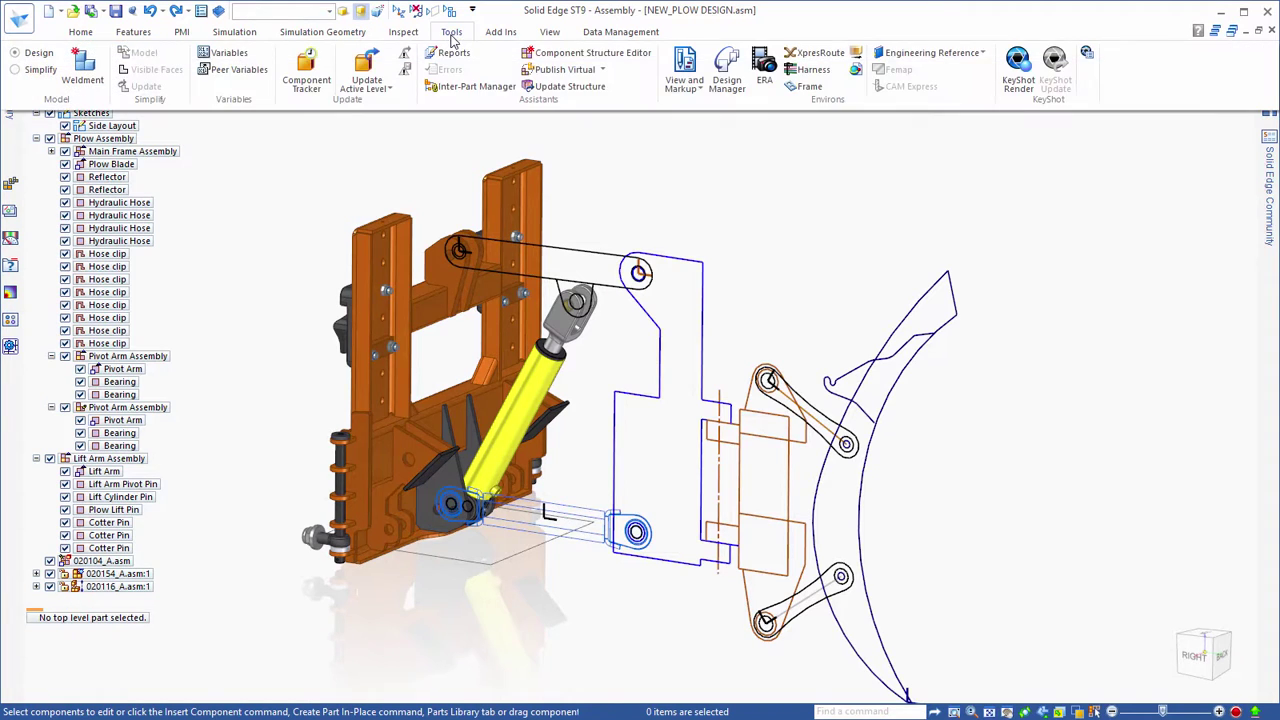
# Publish all virtual components as files, setting every document location to the Publish folder
pyautogui.click(548, 81)
pyautogui.click(593, 203)
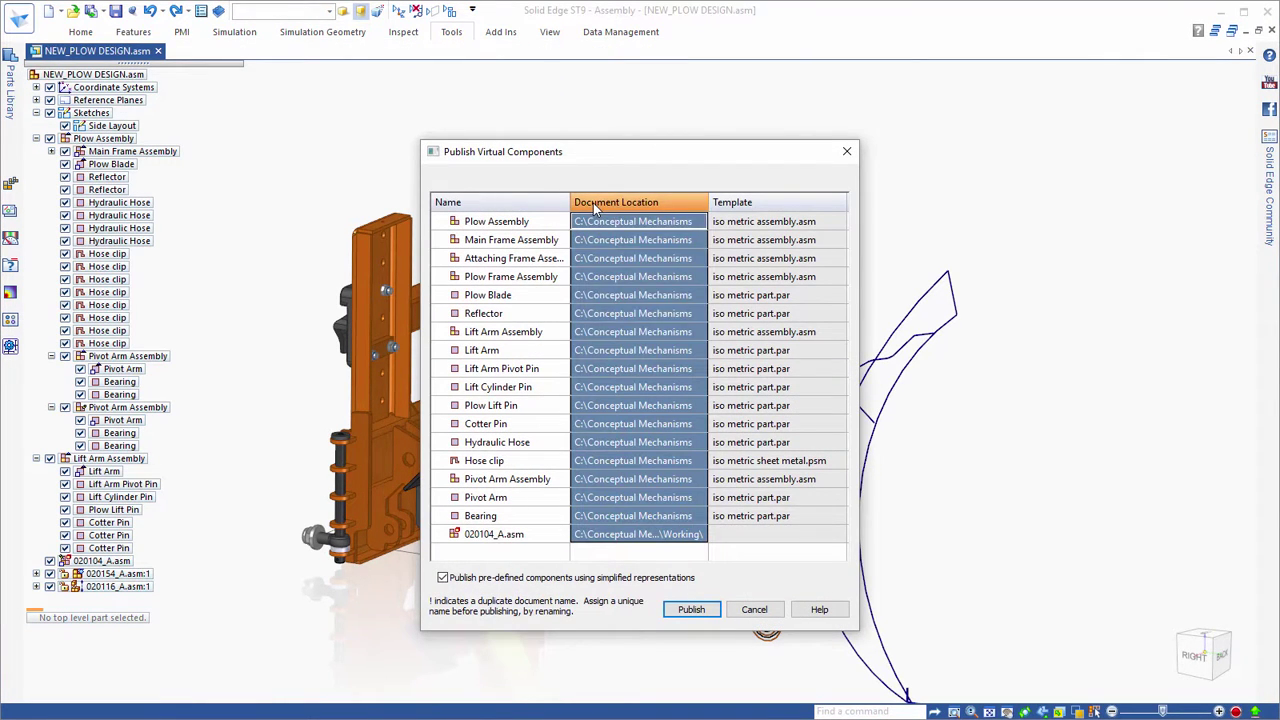
pyautogui.rightClick(593, 203)
pyautogui.click(638, 322)
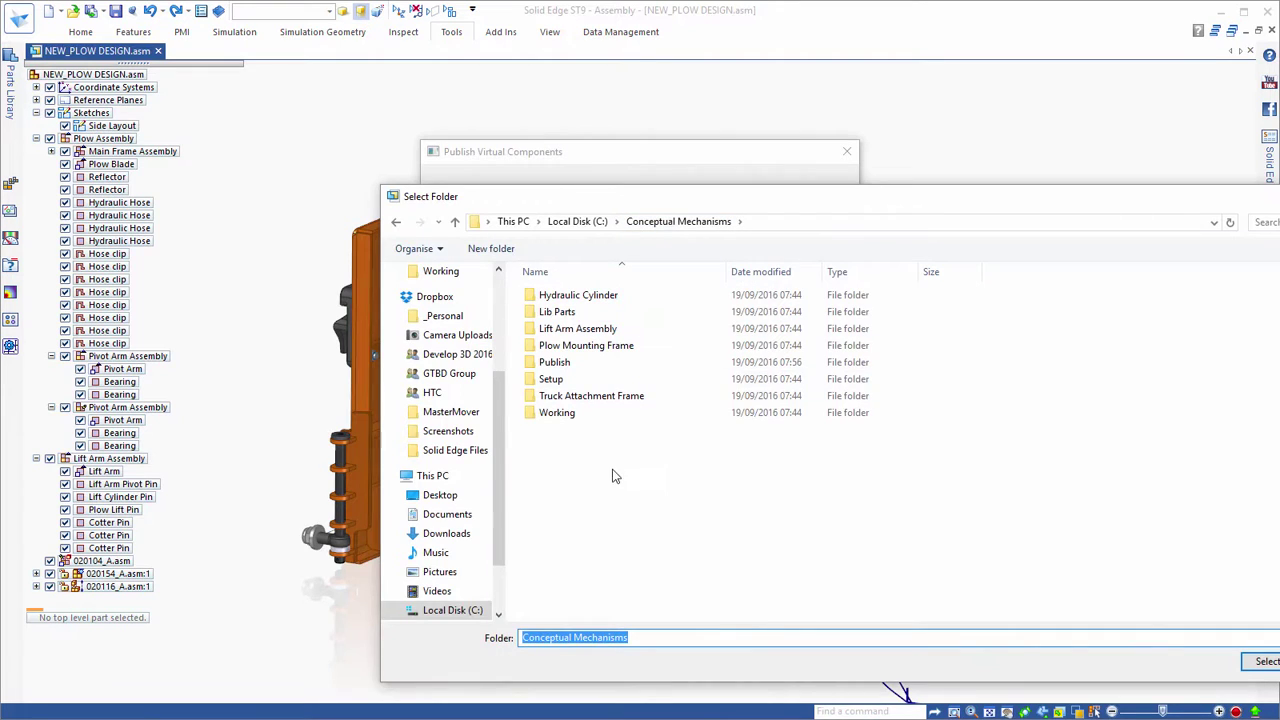
pyautogui.click(600, 362)
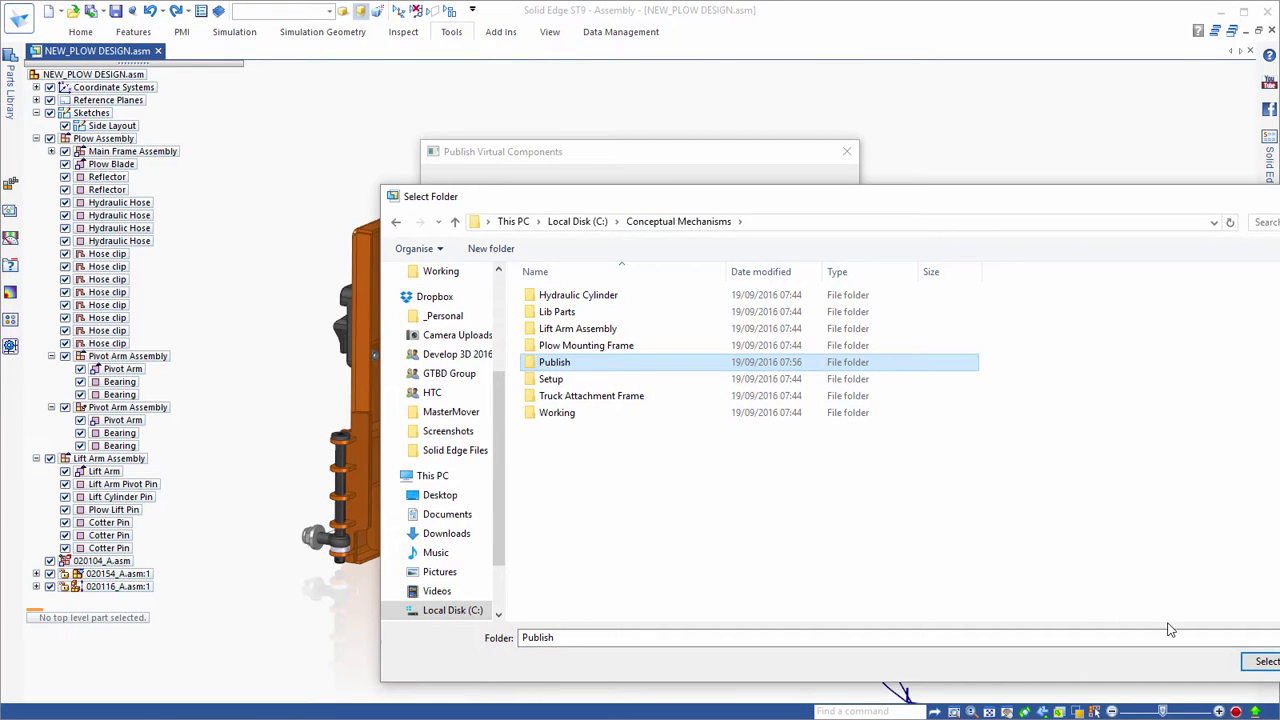
pyautogui.click(1262, 661)
pyautogui.click(691, 609)
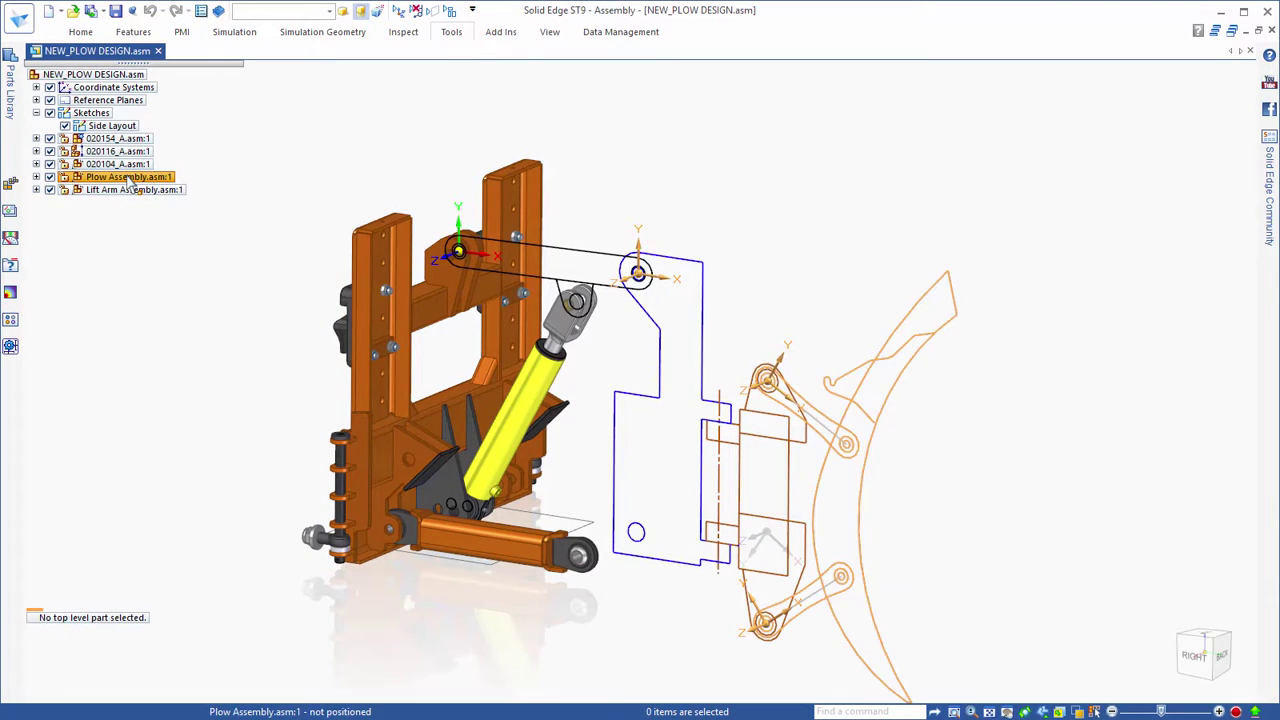
pyautogui.click(130, 178)
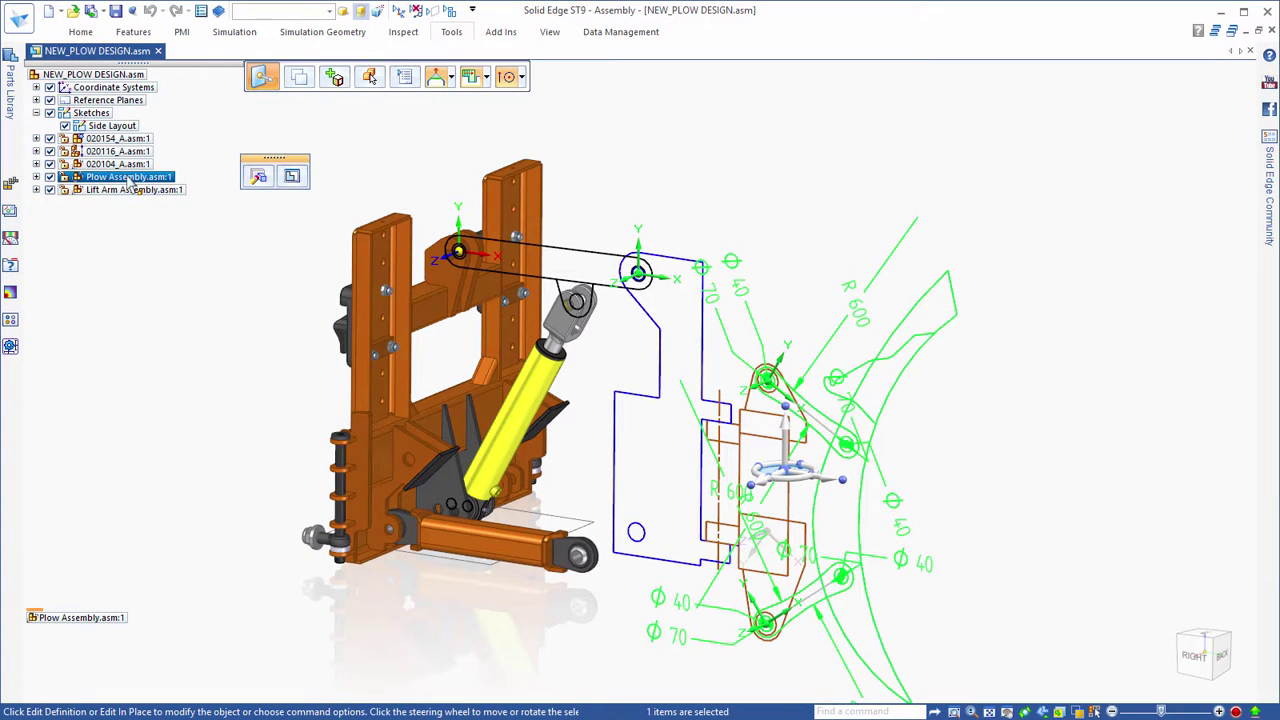
# Run Replace Part on Plow Assembly and browse into the Working folder for 020093_A.asm
pyautogui.rightClick(130, 178)
pyautogui.moveTo(213, 400)
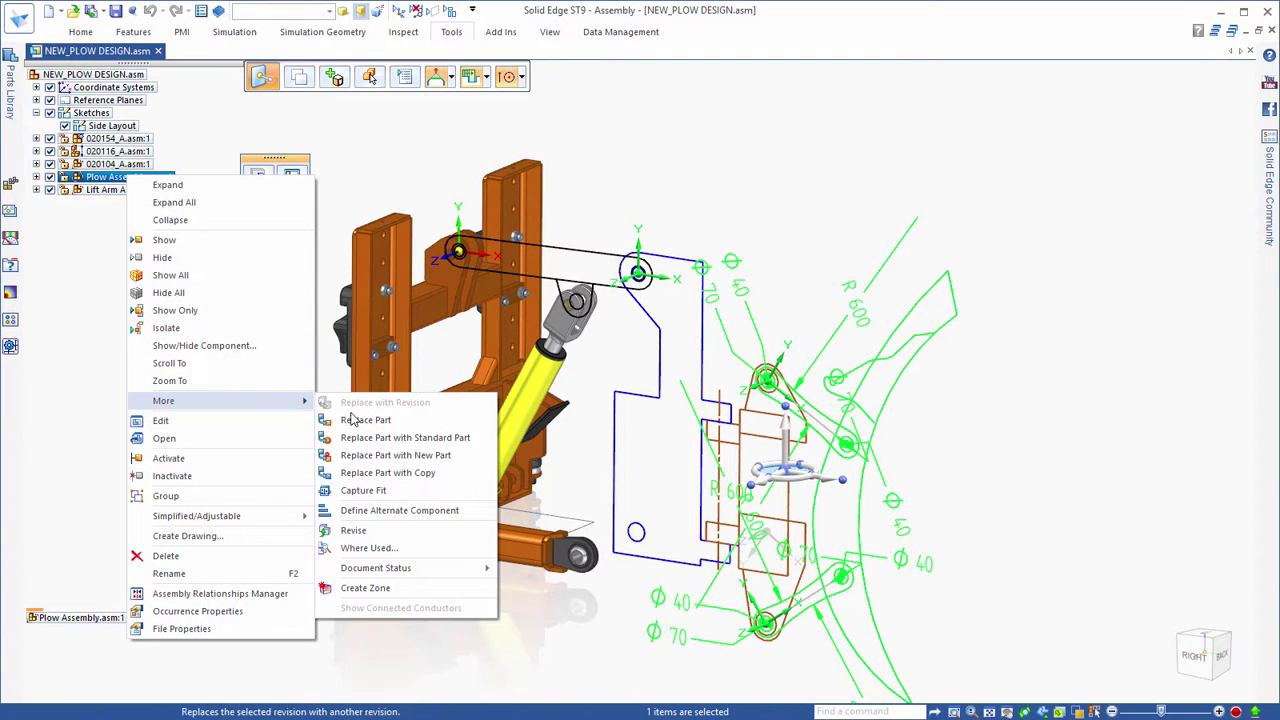
pyautogui.click(340, 418)
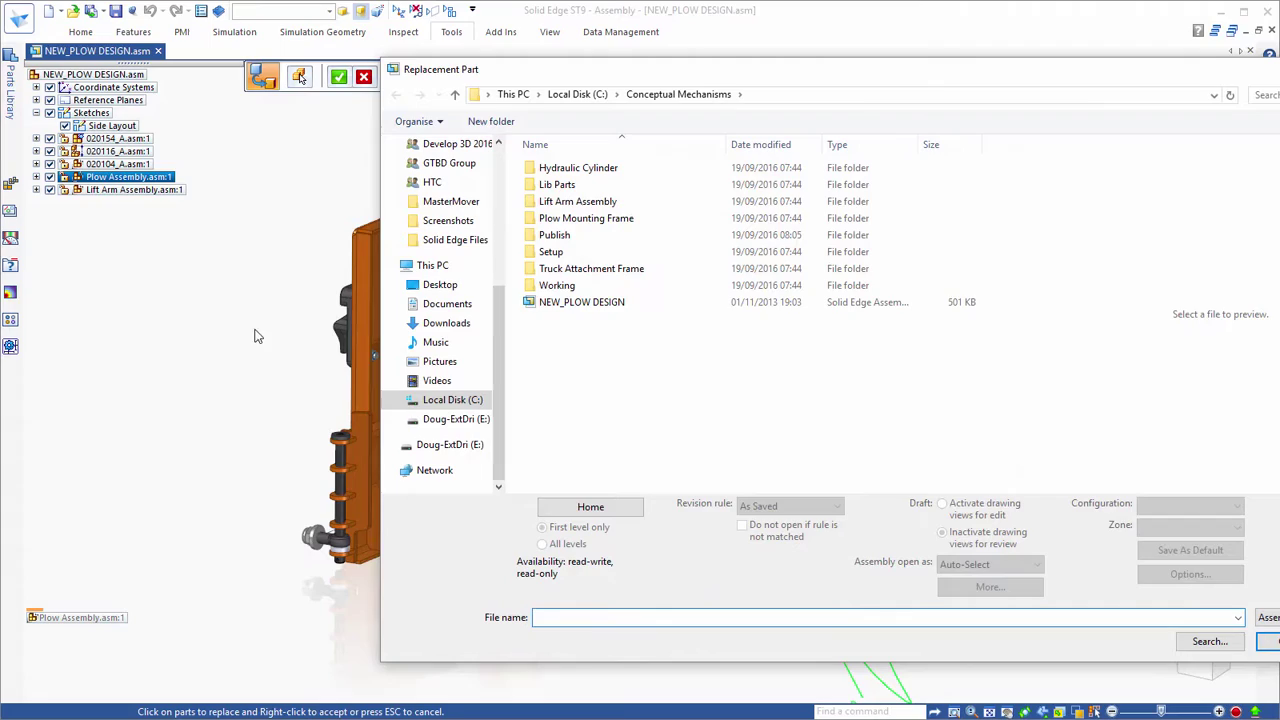
pyautogui.doubleClick(557, 285)
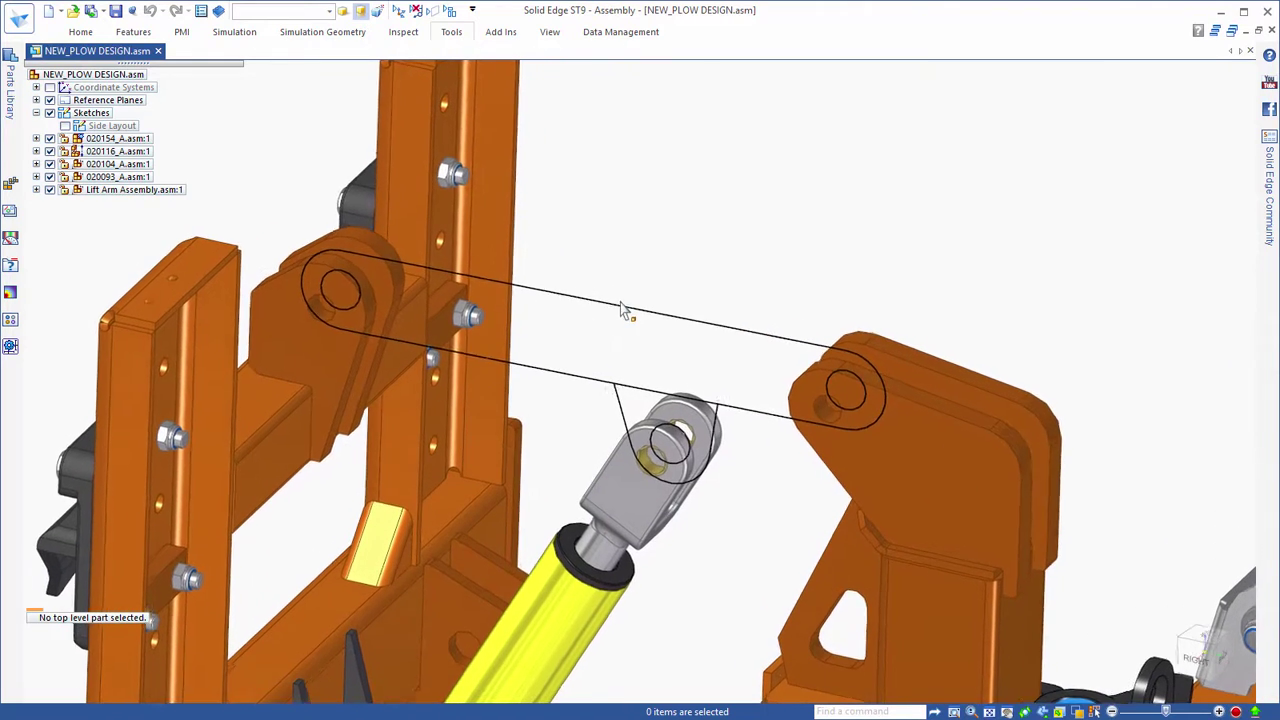
# Edit the Lift Arm in place and extrude its sketch profile 40 mm into a solid arm
pyautogui.click(619, 316)
pyautogui.click(657, 387)
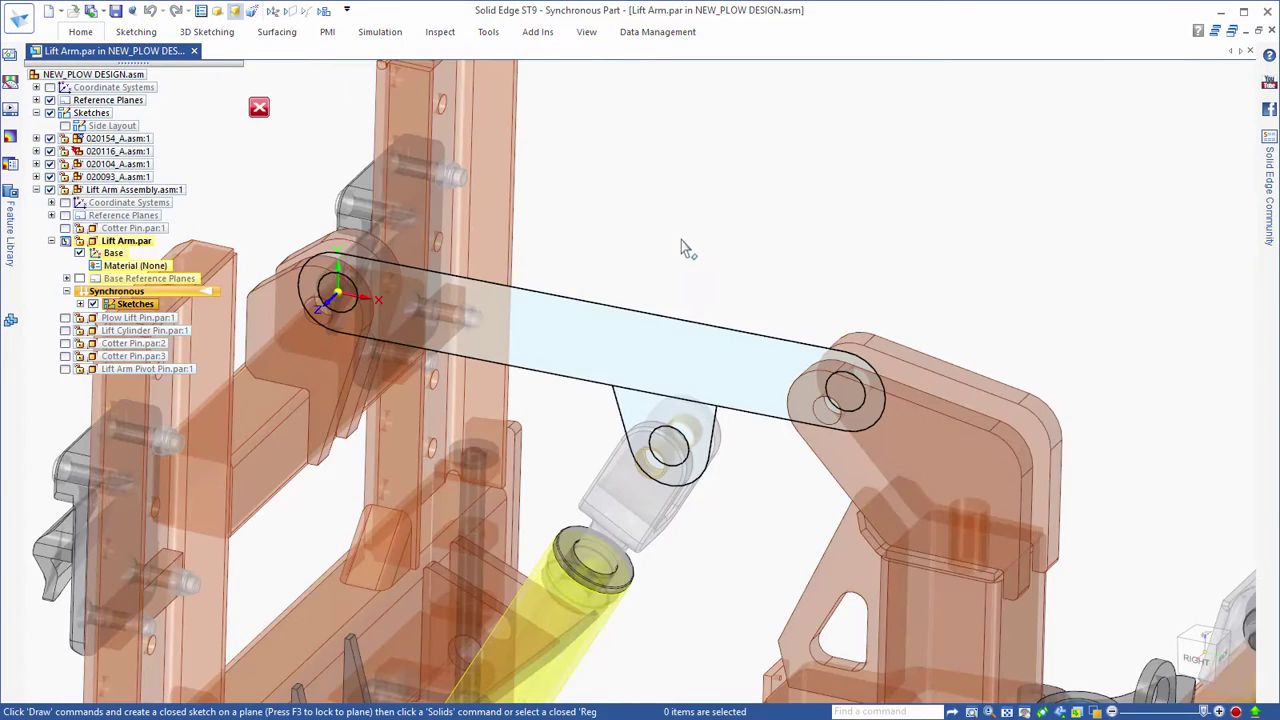
pyautogui.click(606, 364)
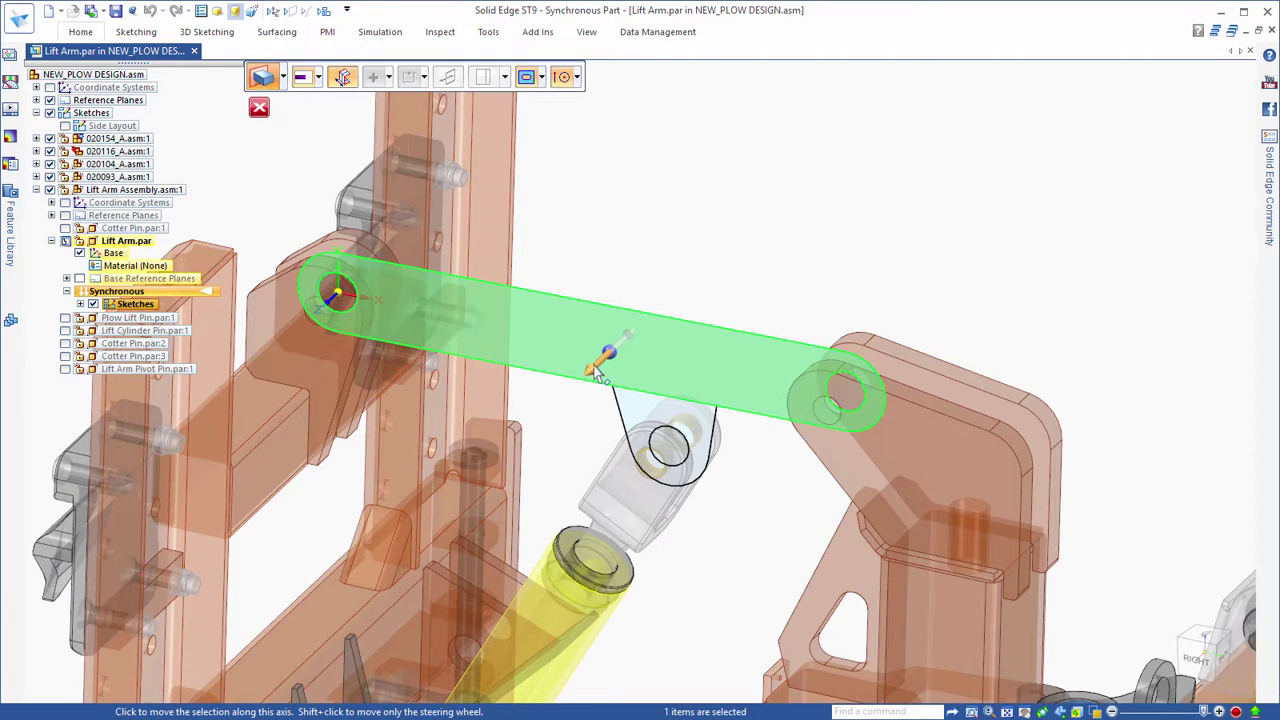
pyautogui.click(602, 360)
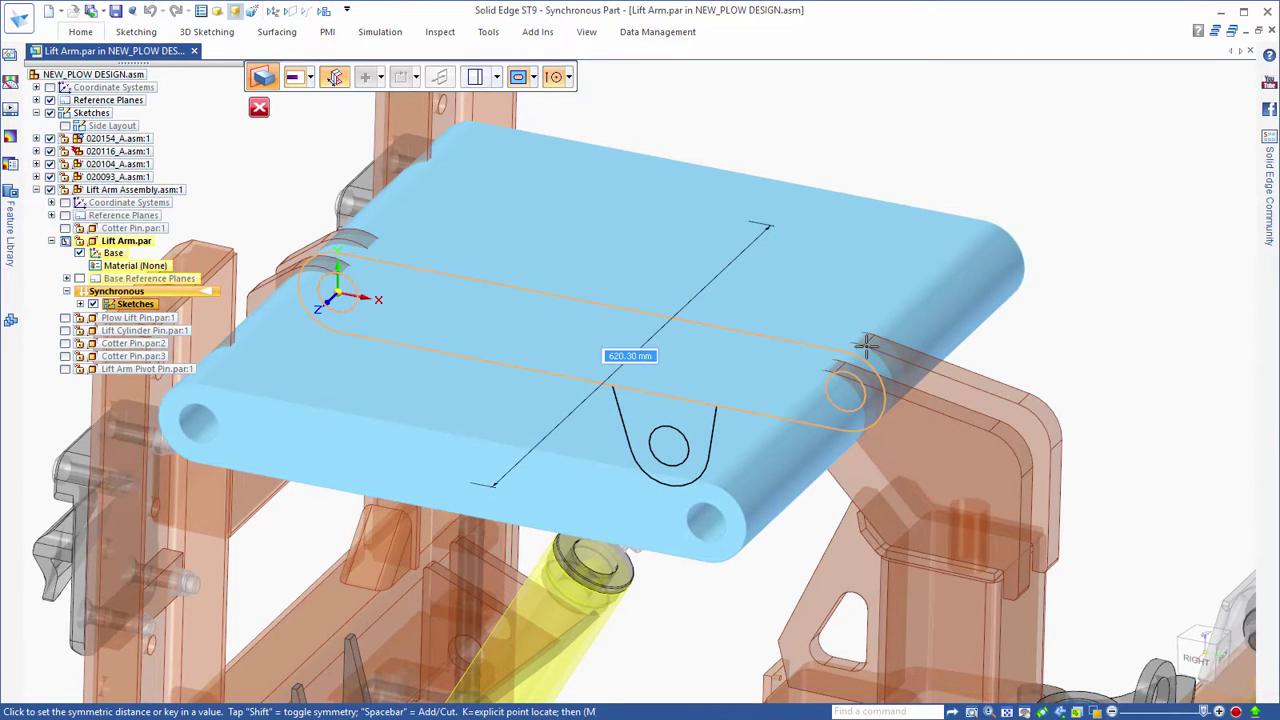
pyautogui.click(866, 343)
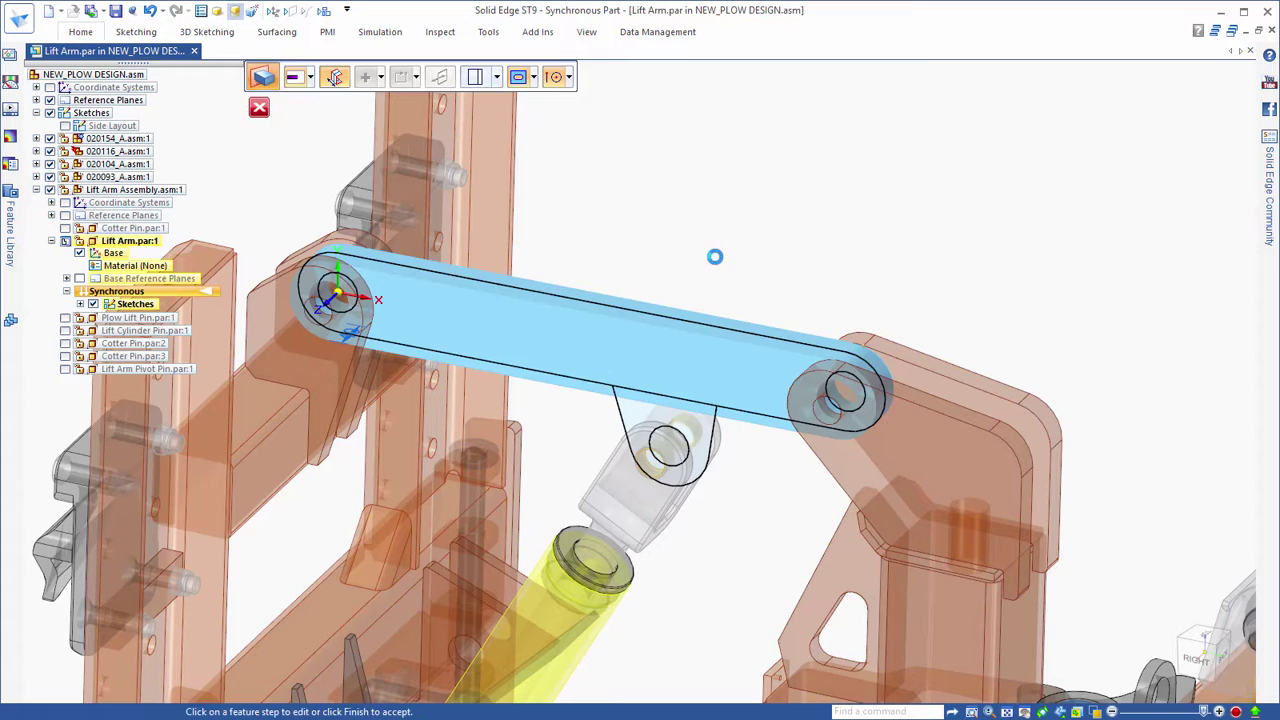
# Extrude the lug region symmetrically 32 mm beneath the arm
pyautogui.click(642, 410)
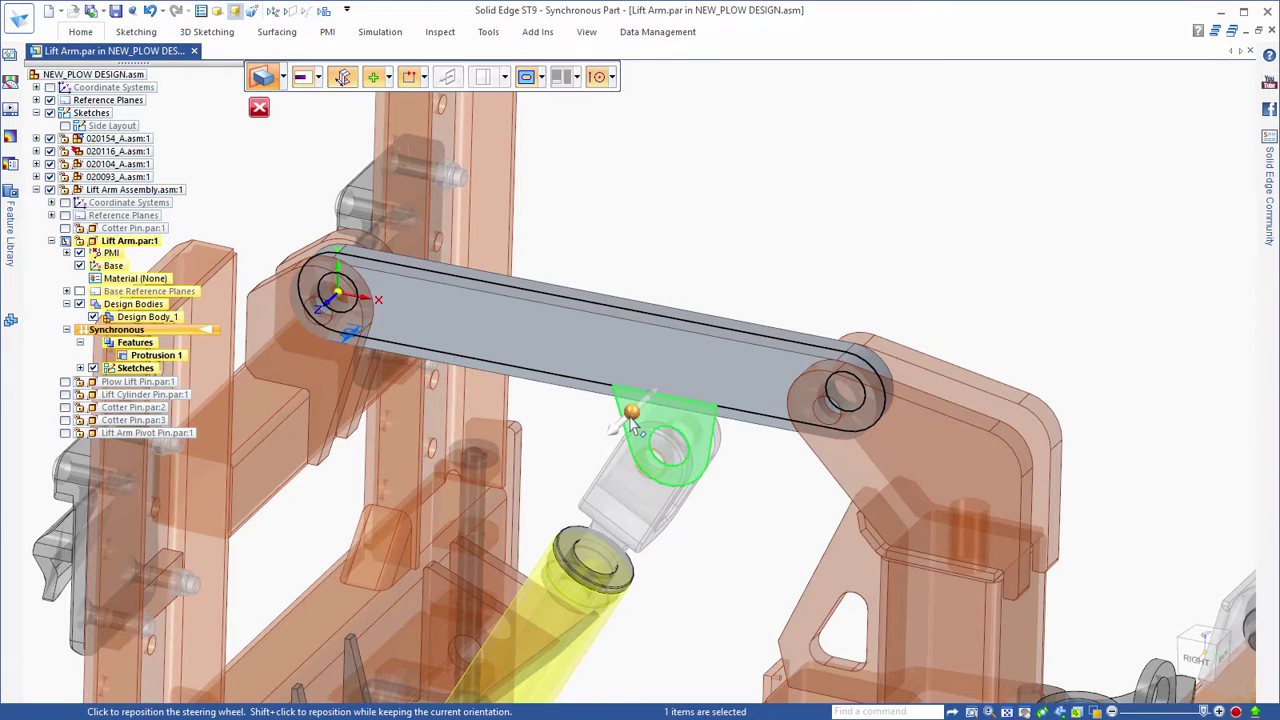
pyautogui.click(621, 411)
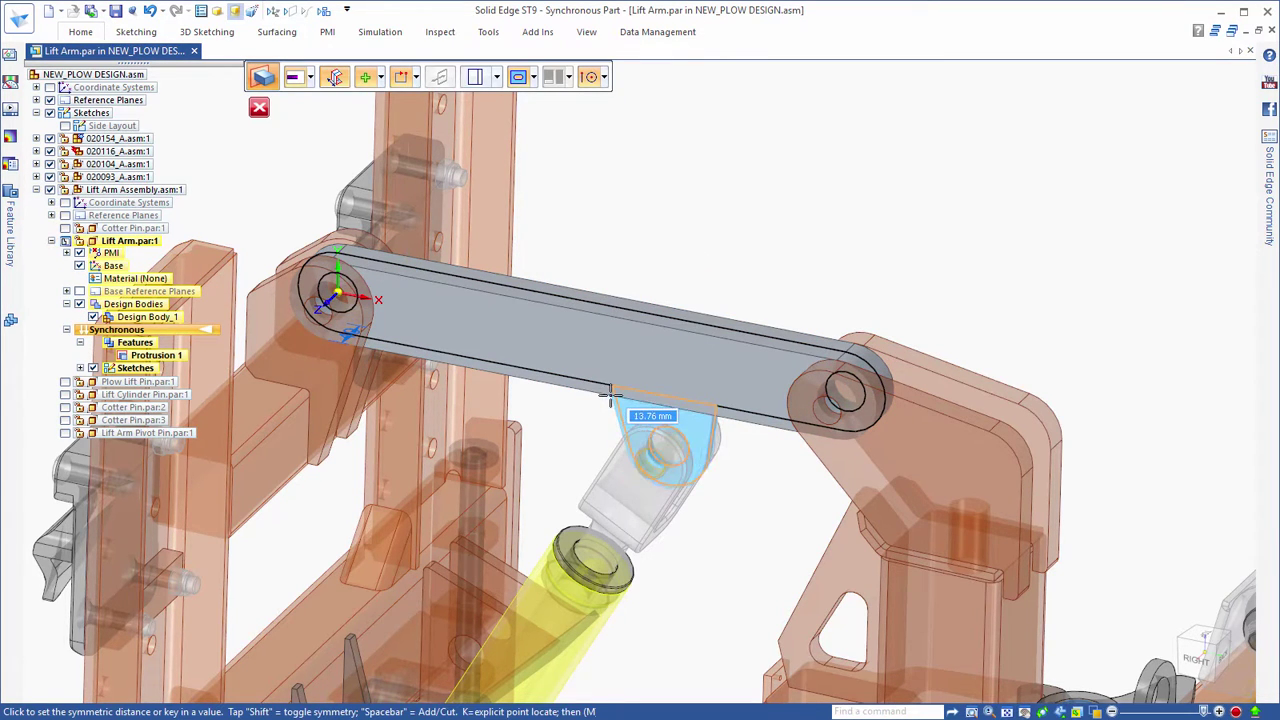
pyautogui.press('Return')
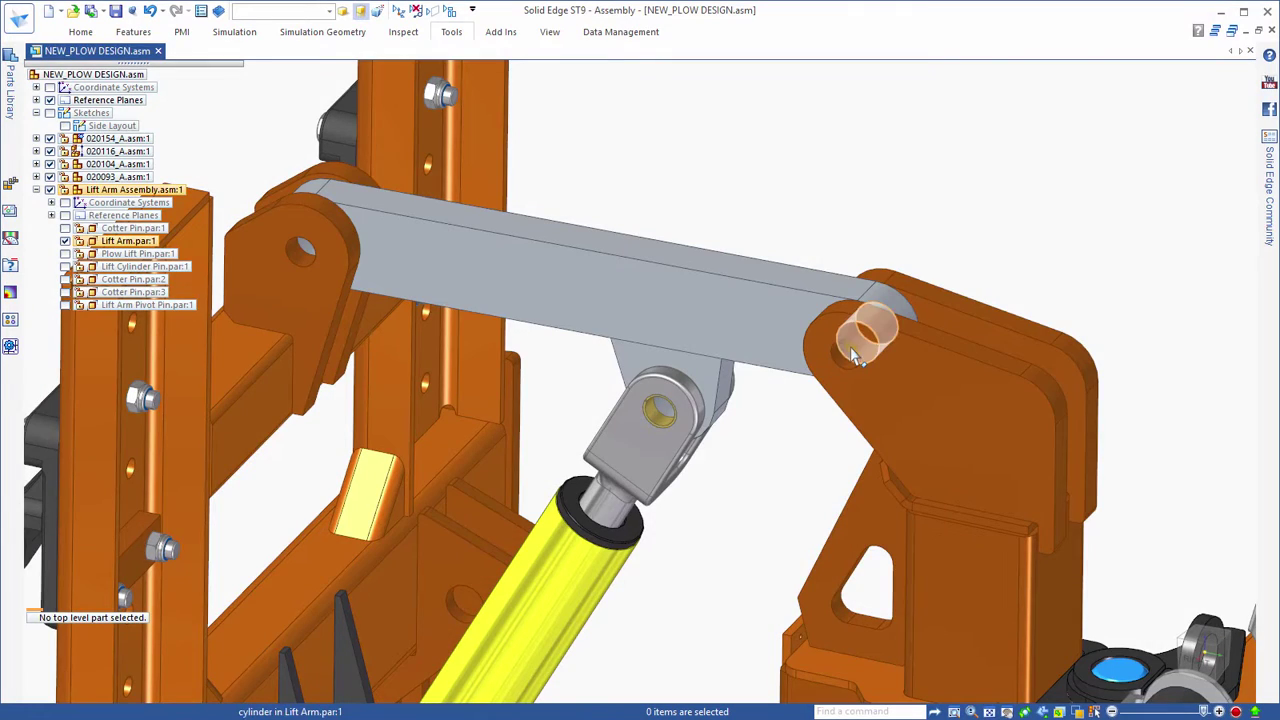
# Move the 020041_A.par bracket's pin hole faces about 25.76 mm to meet the lift arm's end pin
pyautogui.click(853, 353)
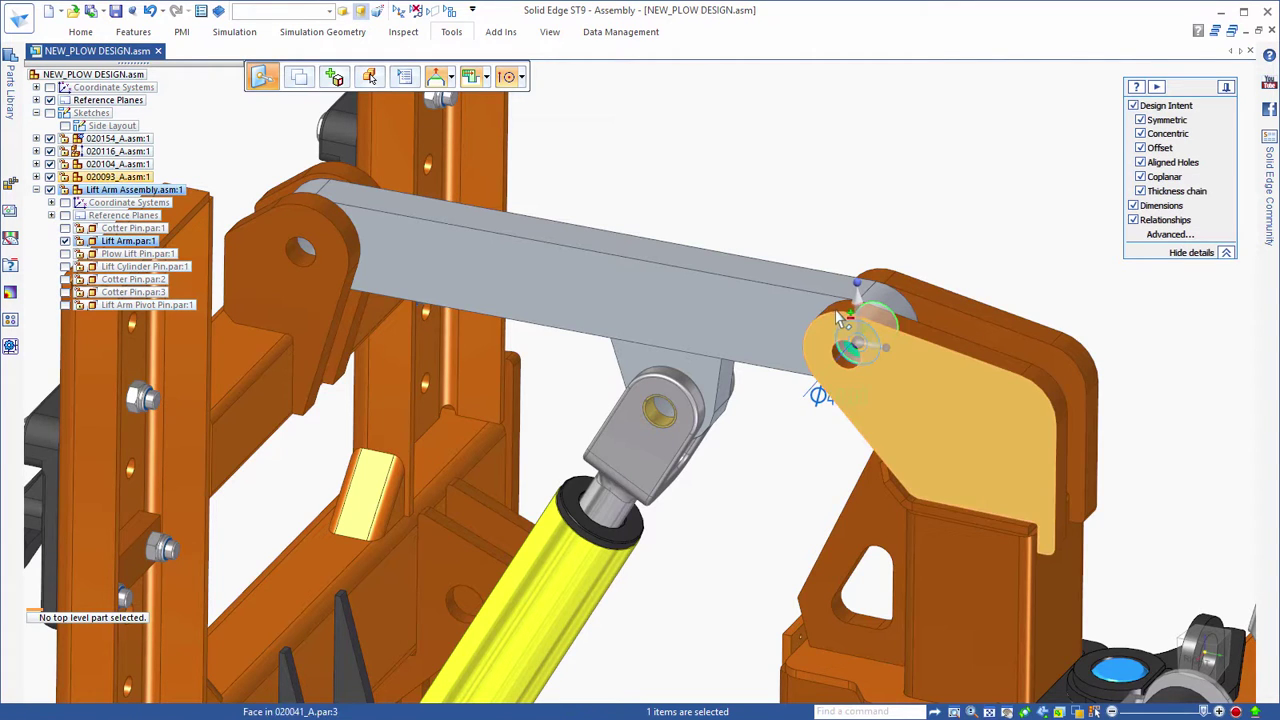
pyautogui.keyDown('ctrl'); pyautogui.click(826, 313); pyautogui.keyUp('ctrl')
pyautogui.click(826, 307)
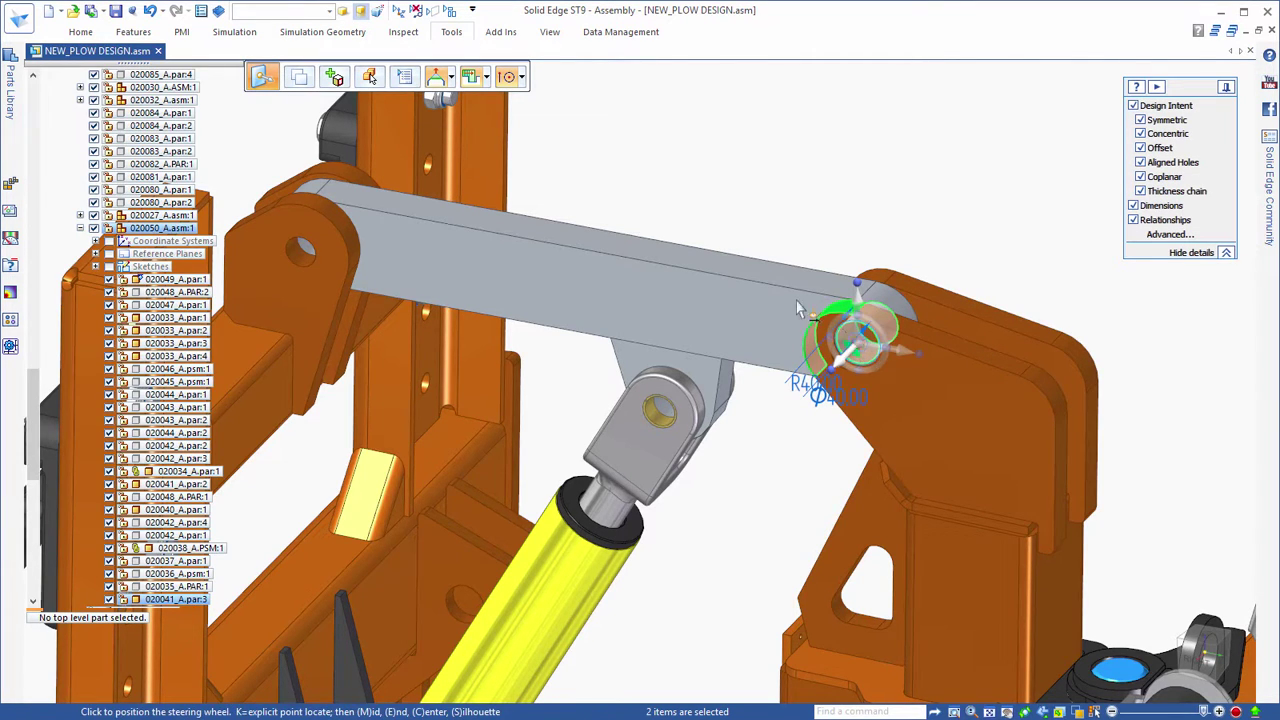
pyautogui.click(786, 296)
pyautogui.click(772, 286)
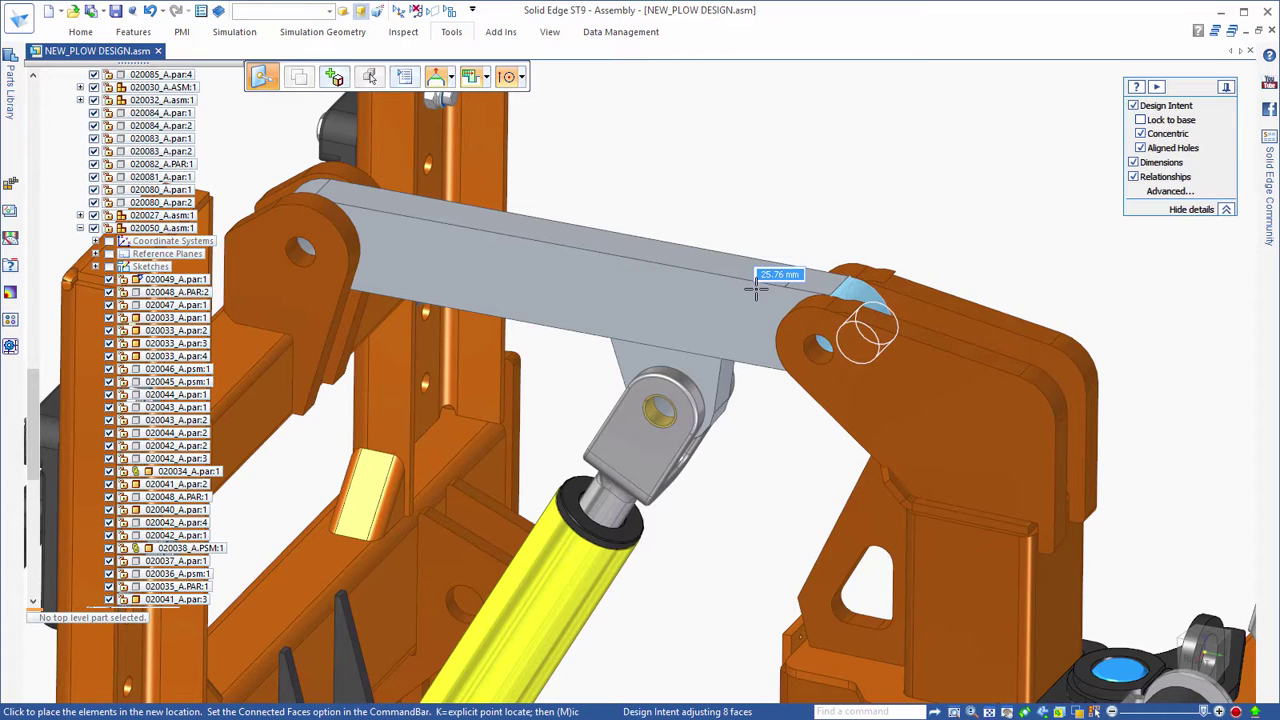
pyautogui.click(855, 205)
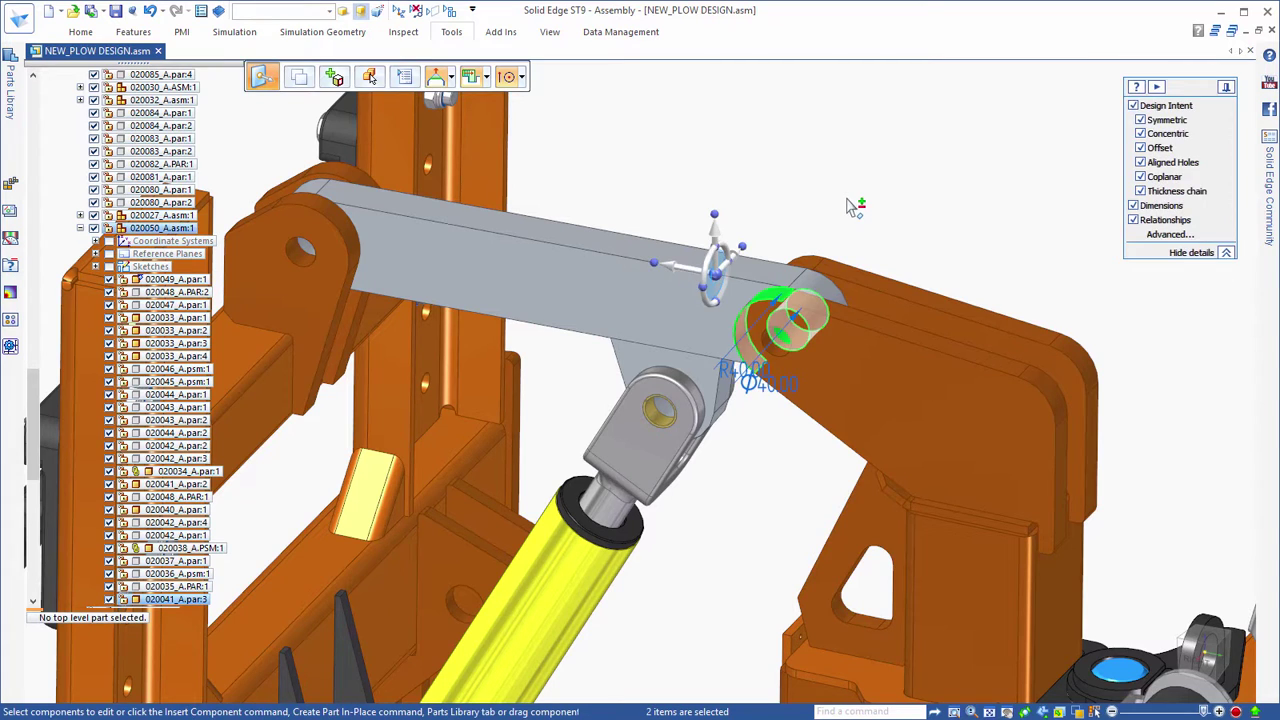
pyautogui.press('Escape')
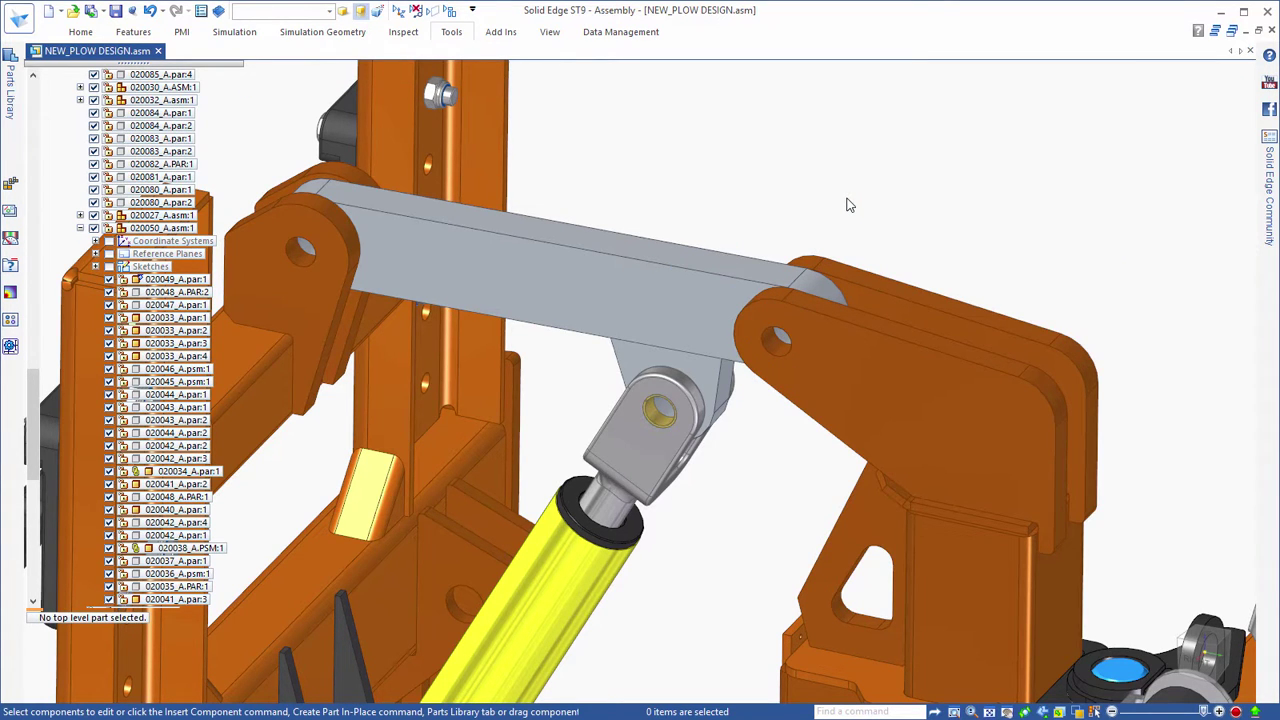
# Drag the 020116_A.asm plow linkage with Move Part, then reset it to its original position
pyautogui.scroll(-5, 847, 205)
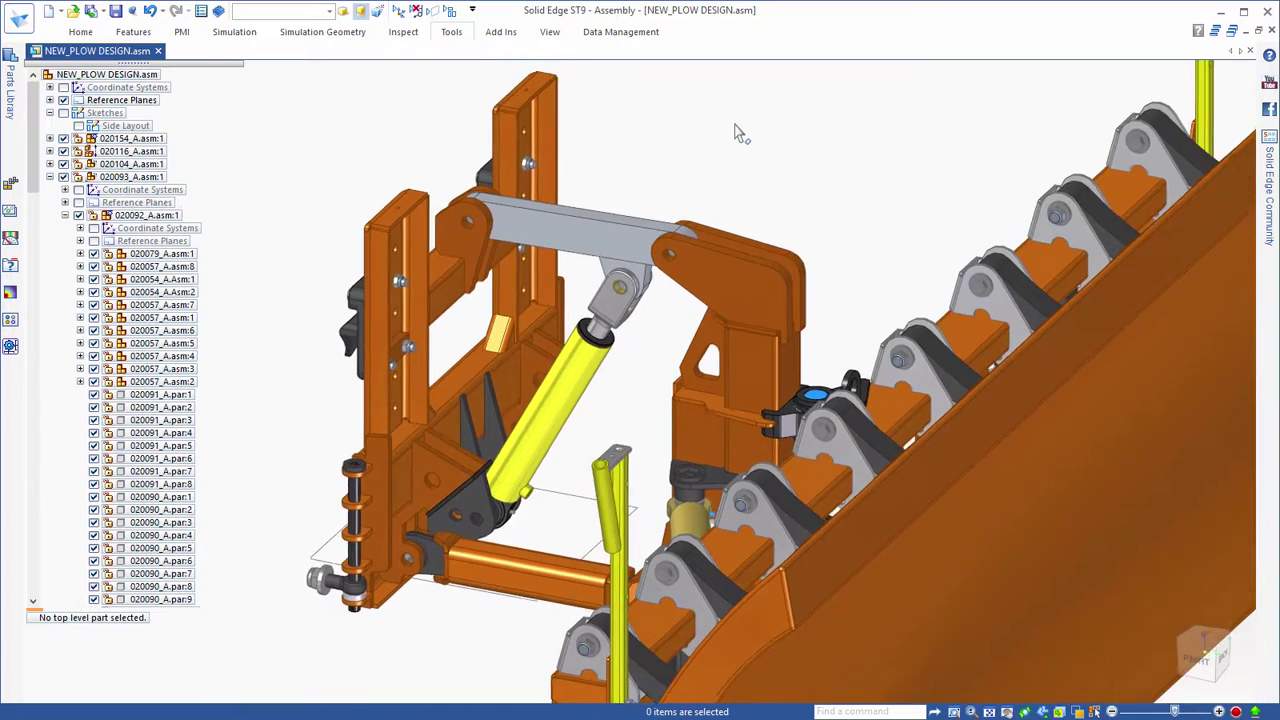
pyautogui.scroll(-5, 740, 140)
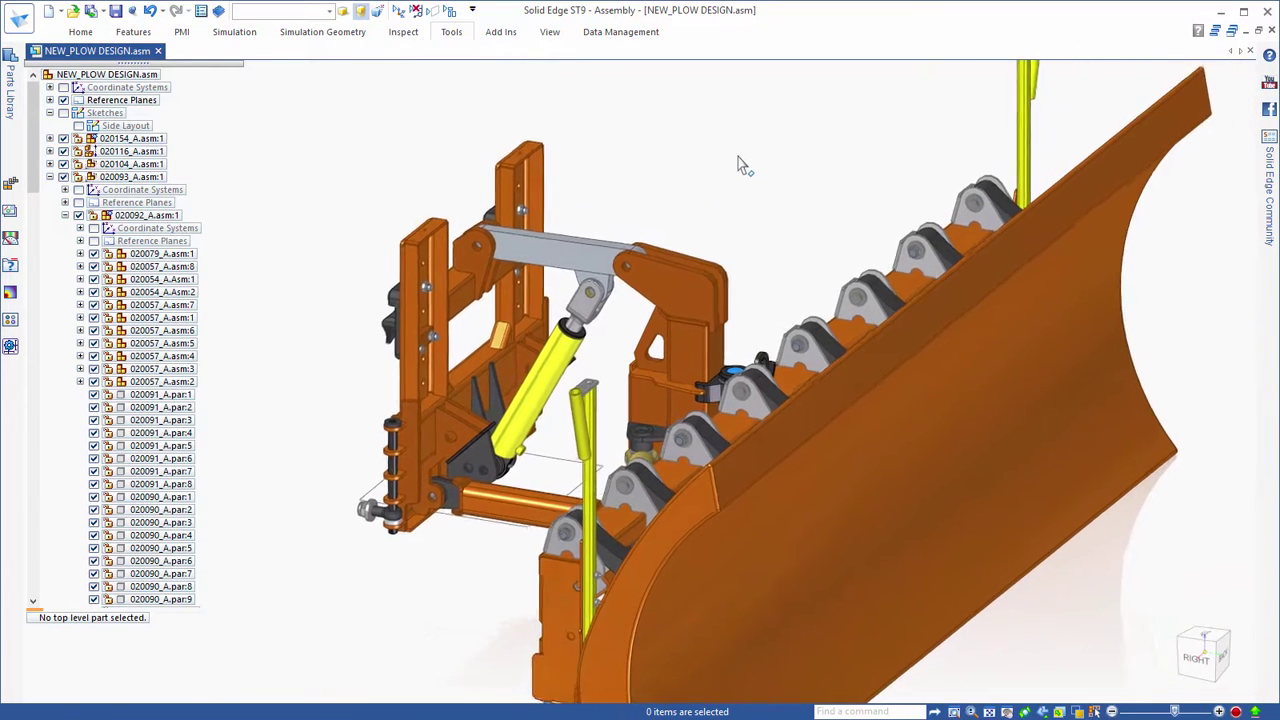
pyautogui.rightClick(740, 165)
pyautogui.click(737, 198)
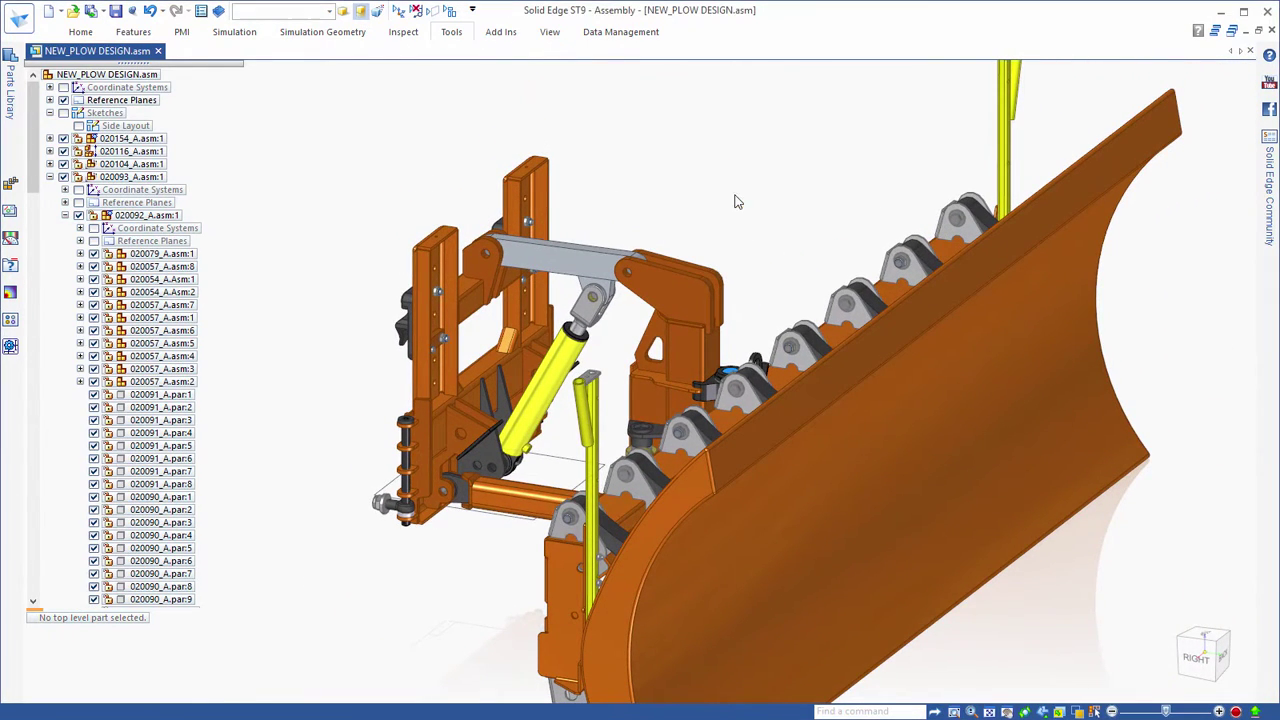
pyautogui.click(606, 331)
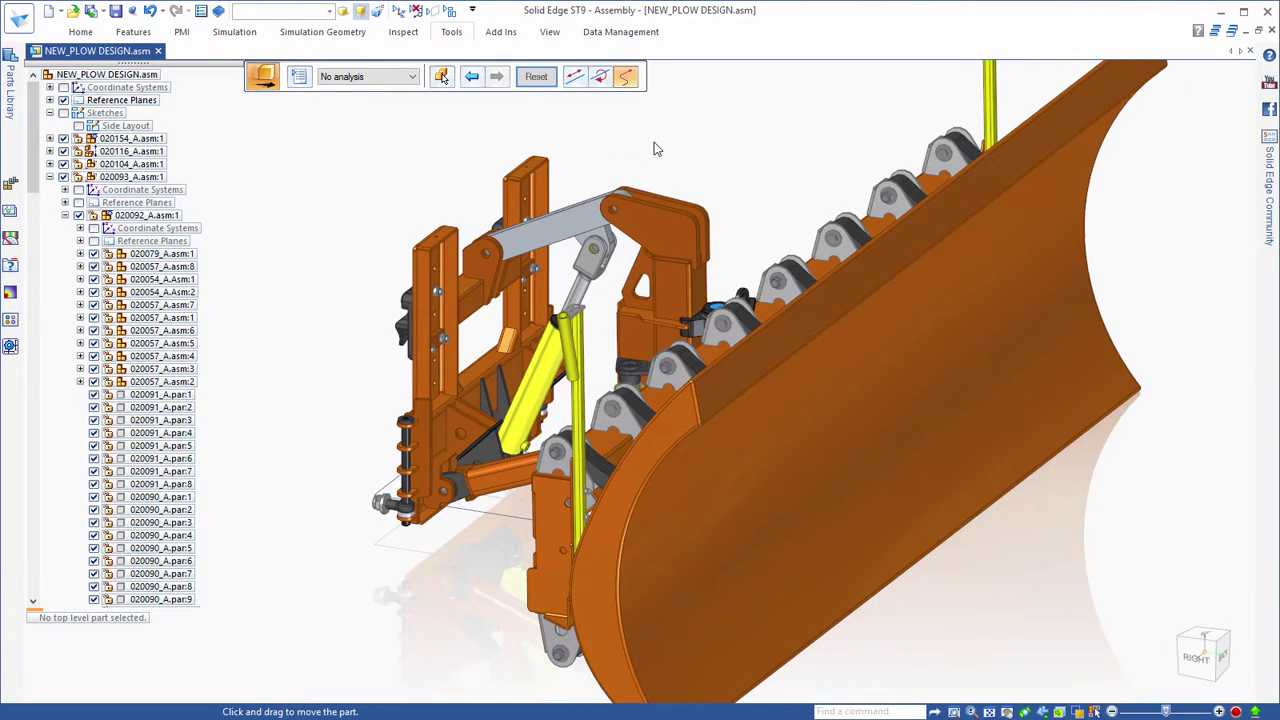
pyautogui.click(537, 78)
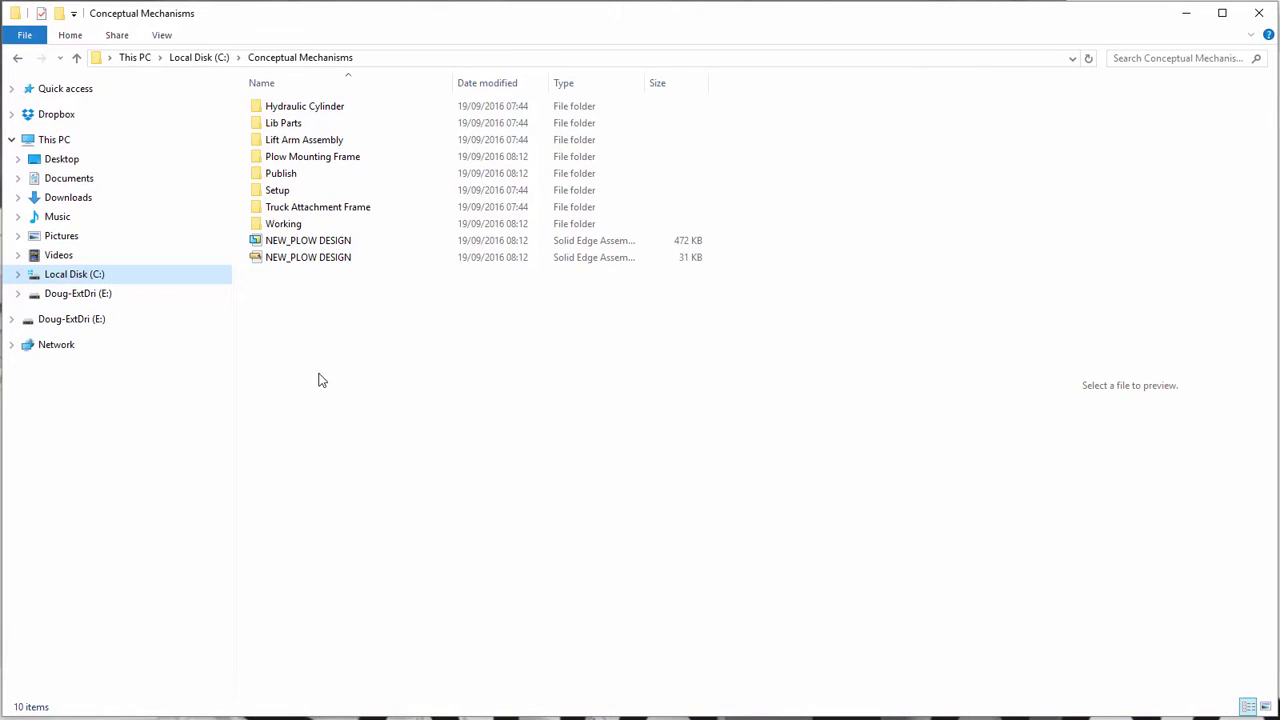
# Open Lift Arm Assembly from the Publish folder in Design Manager
pyautogui.doubleClick(285, 175)
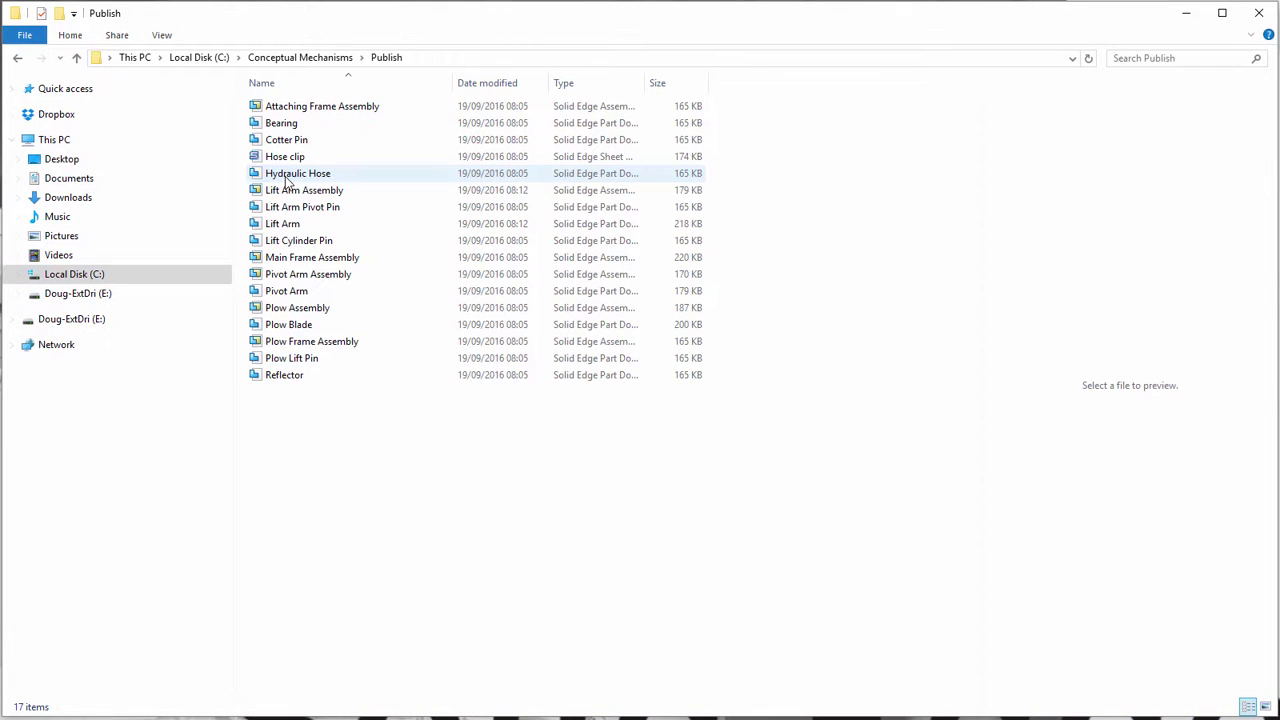
pyautogui.click(285, 194)
pyautogui.rightClick(285, 194)
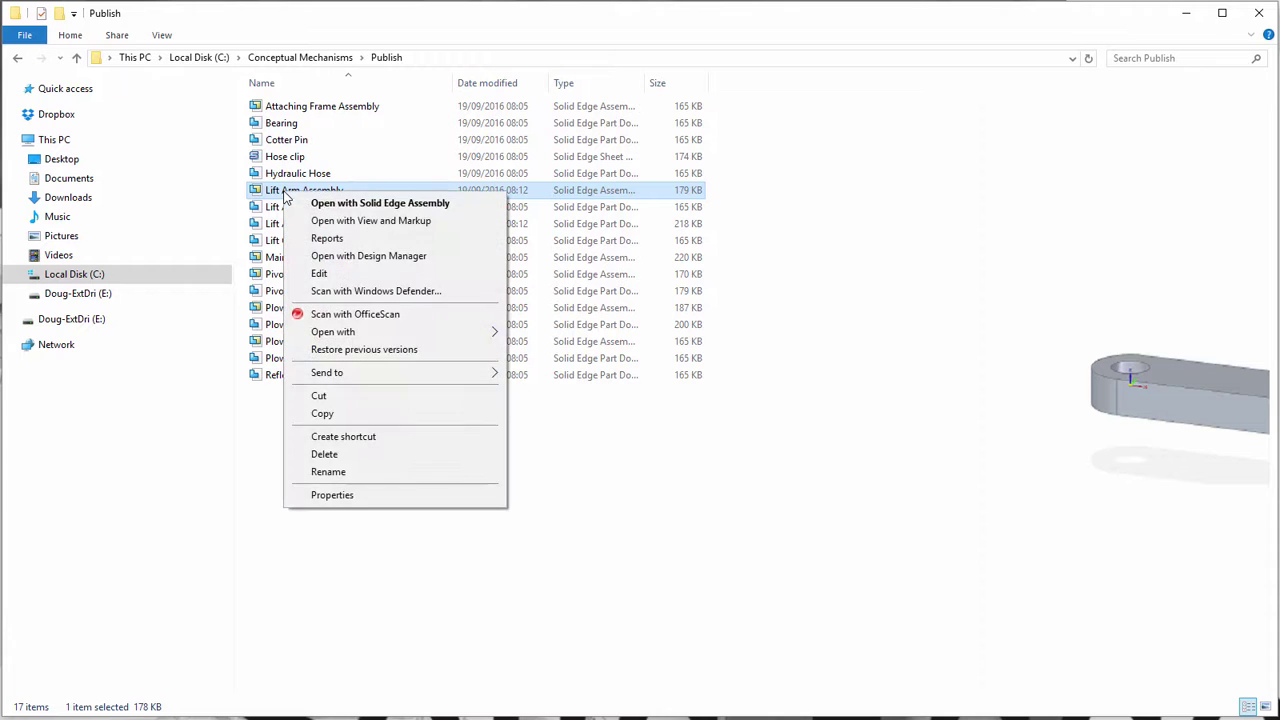
pyautogui.click(350, 256)
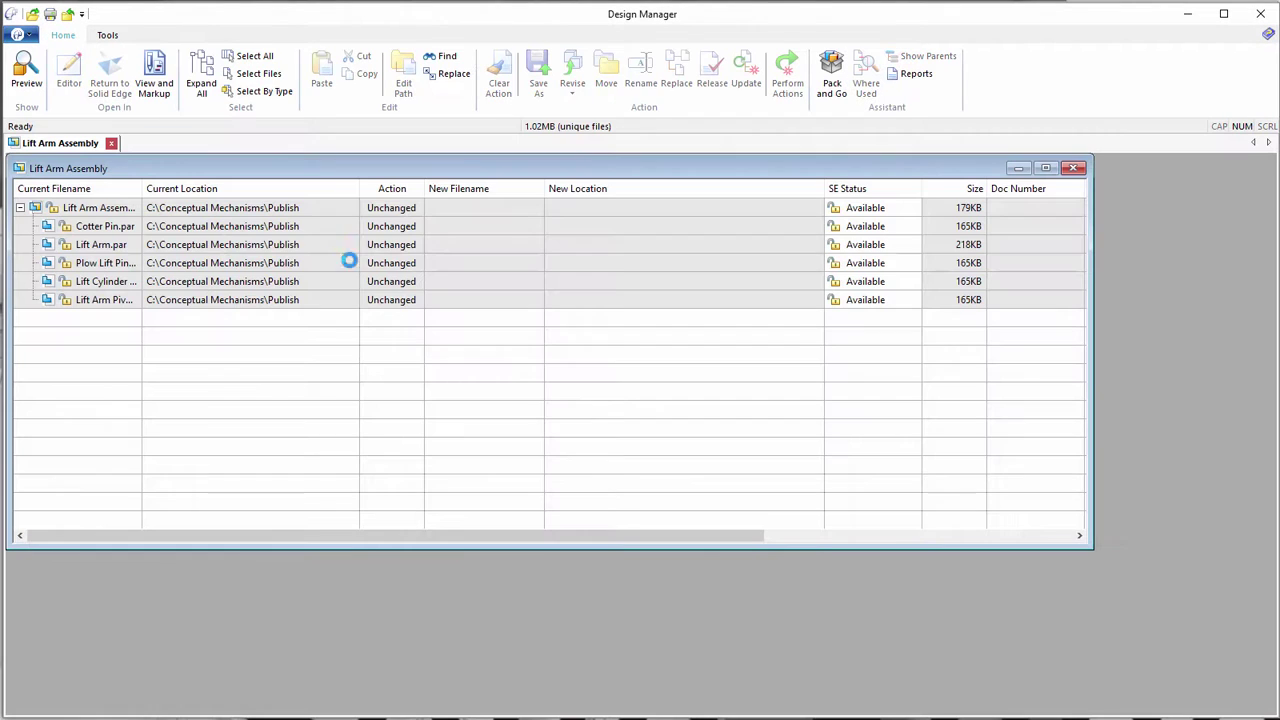
# Move all six assembly files from Publish into the Lift Arm Assembly folder and close the document
pyautogui.hotkey('ctrl', 'a')
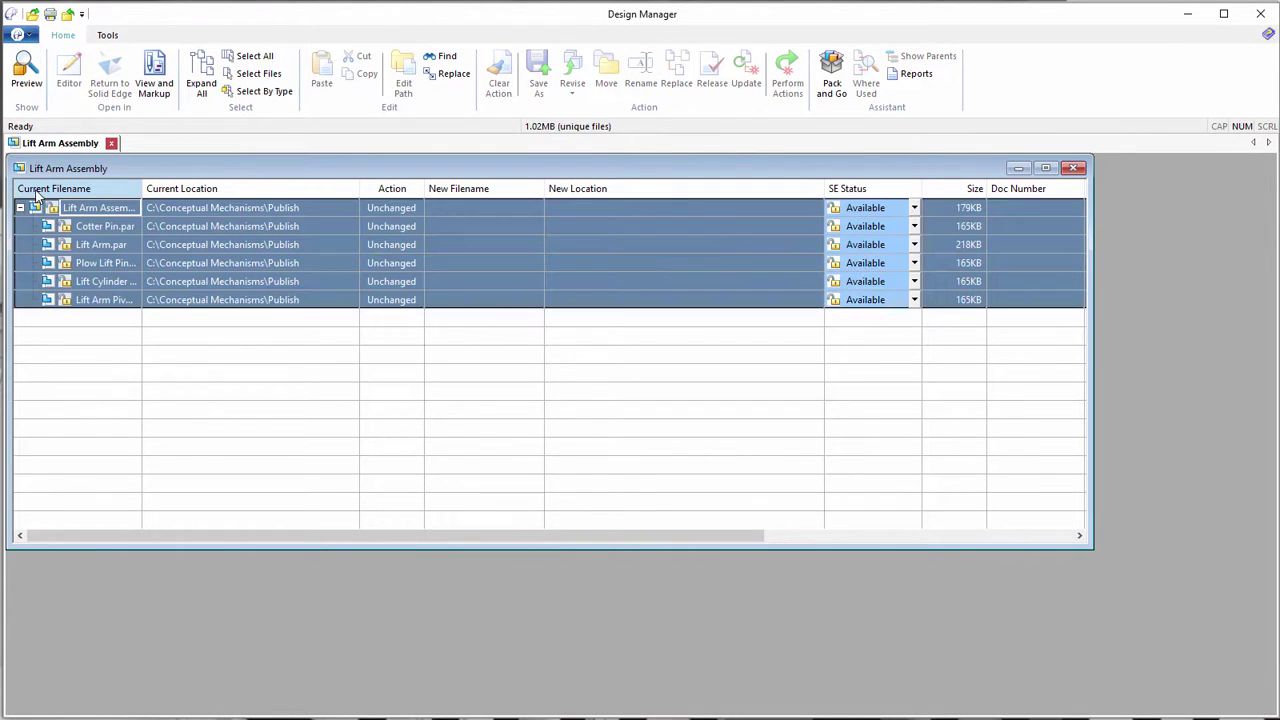
pyautogui.click(605, 70)
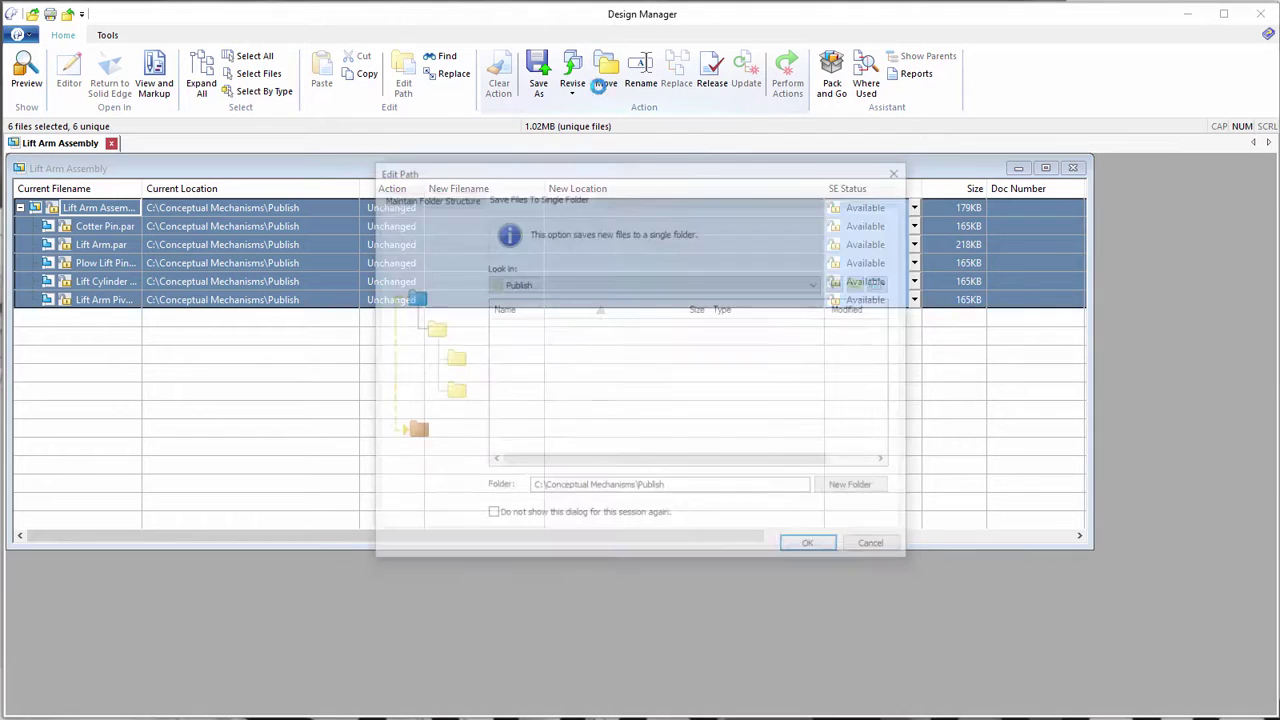
pyautogui.click(860, 285)
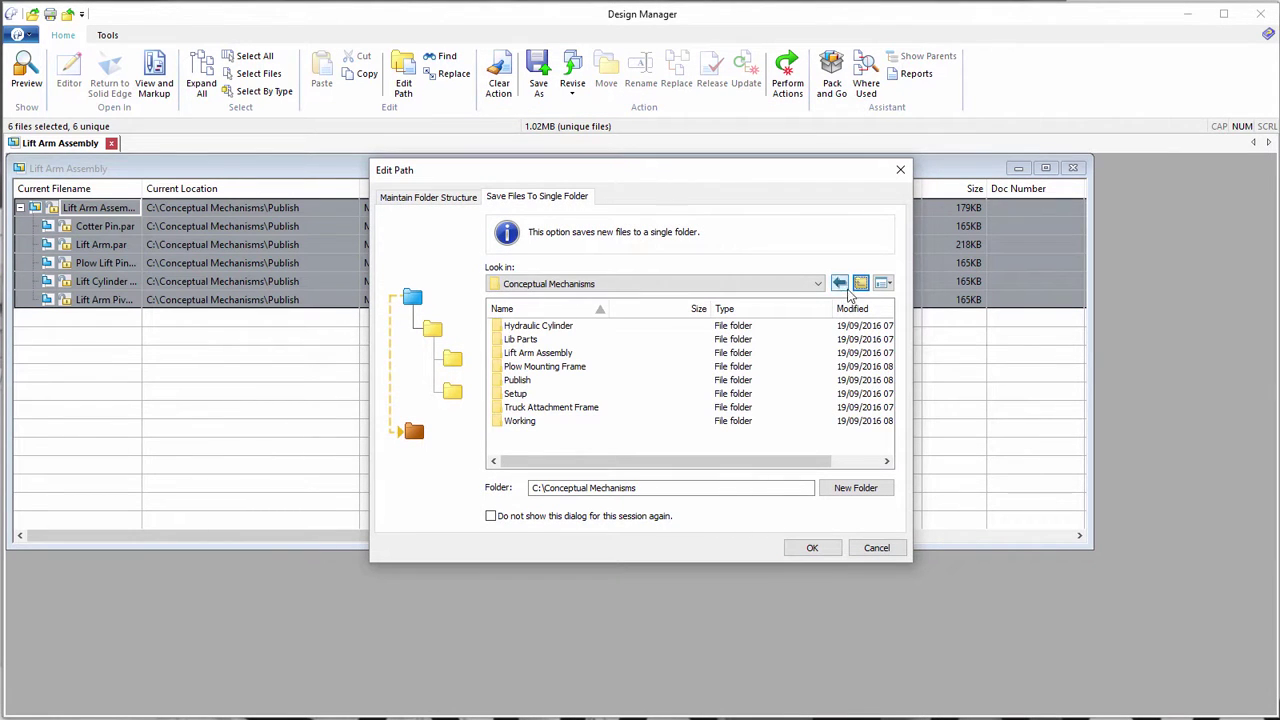
pyautogui.click(520, 358)
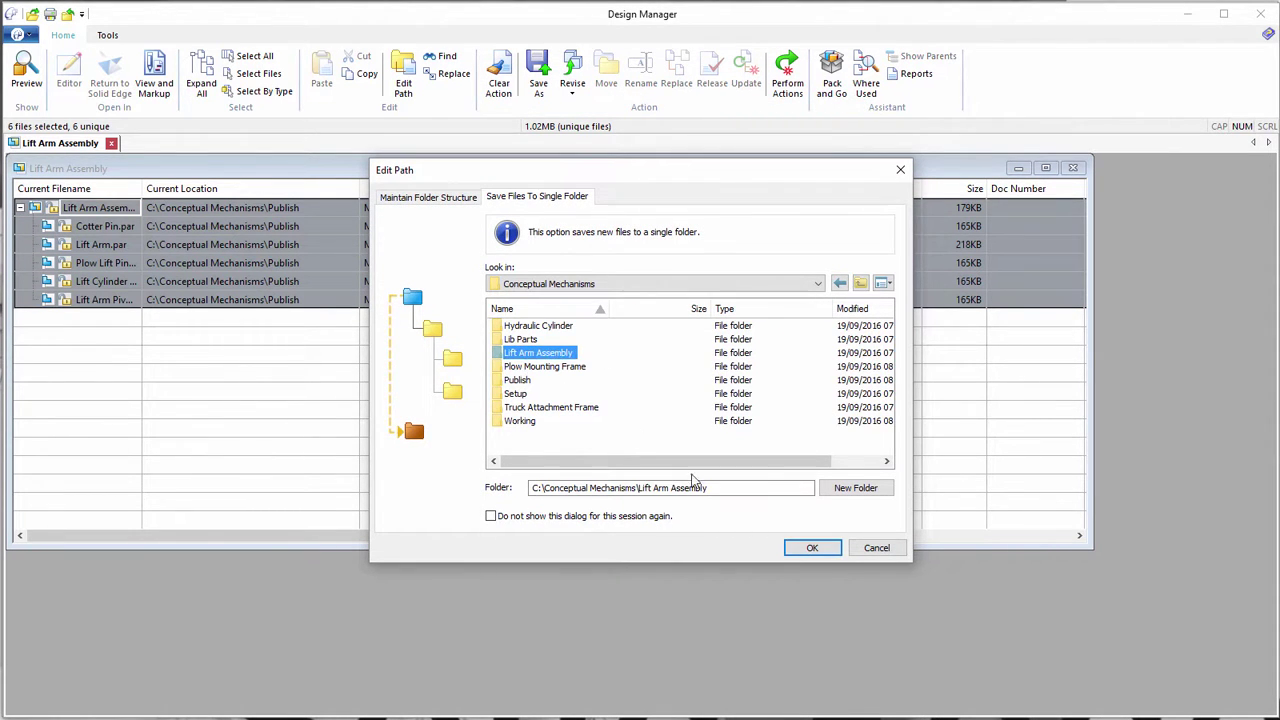
pyautogui.click(812, 548)
pyautogui.click(787, 75)
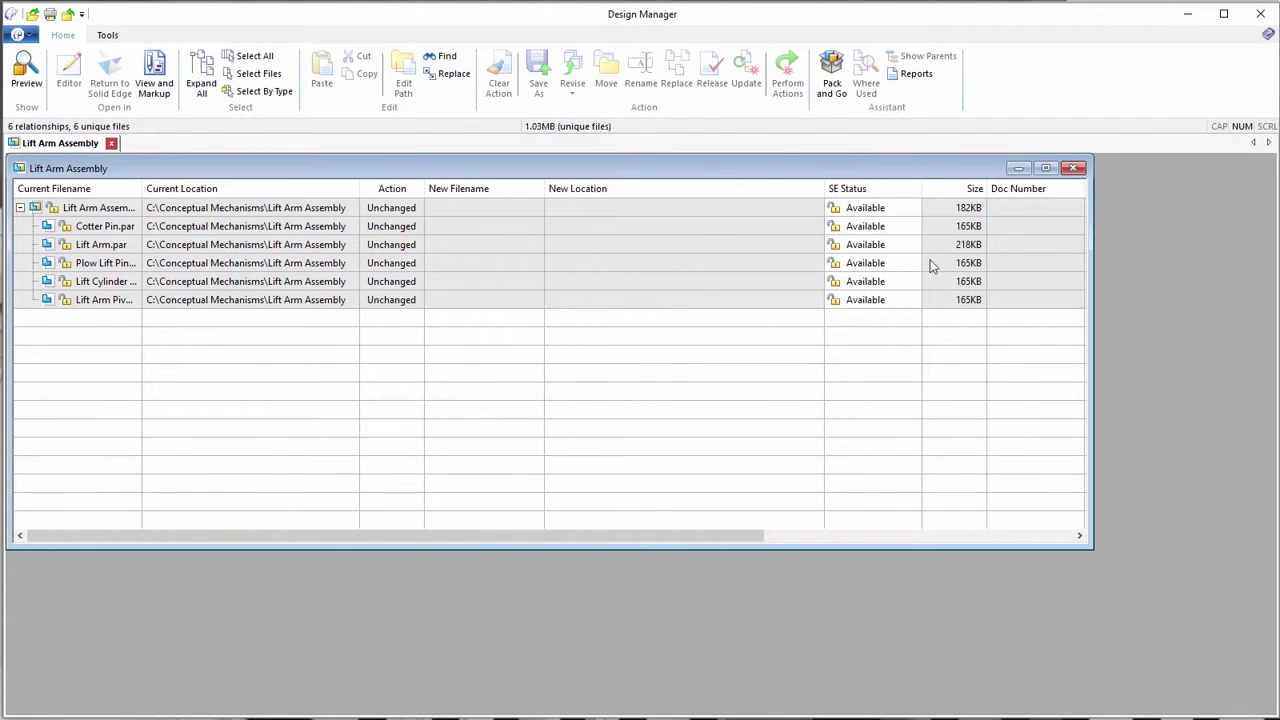
pyautogui.click(1071, 169)
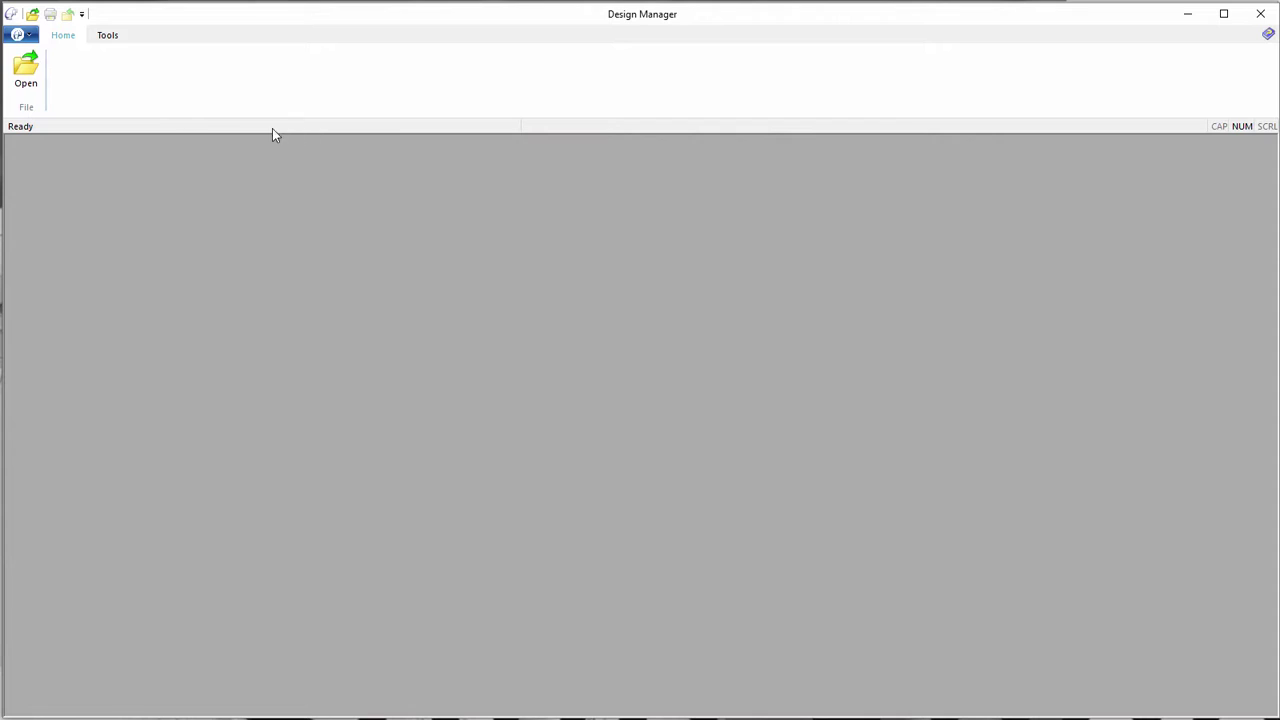
# Open the NEW_PLOW DESIGN assembly from the Conceptual Mechanisms folder in Design Manager
pyautogui.click(26, 70)
pyautogui.click(650, 162)
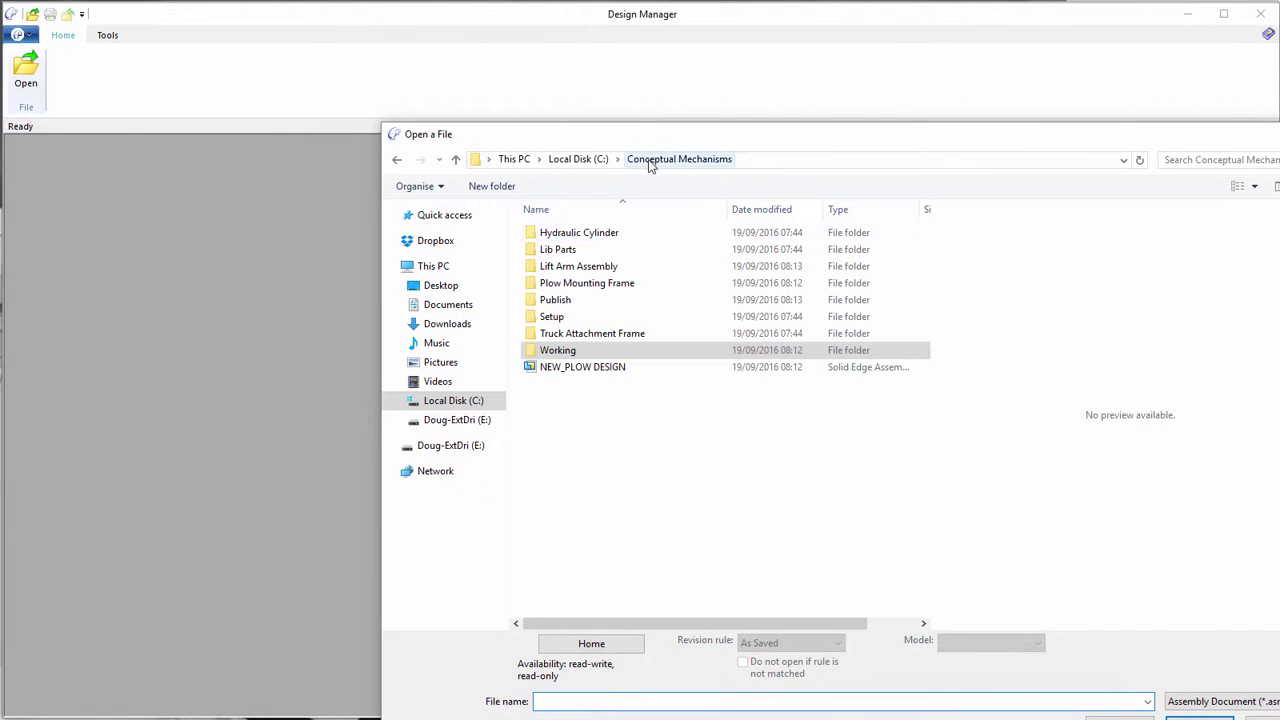
pyautogui.click(585, 368)
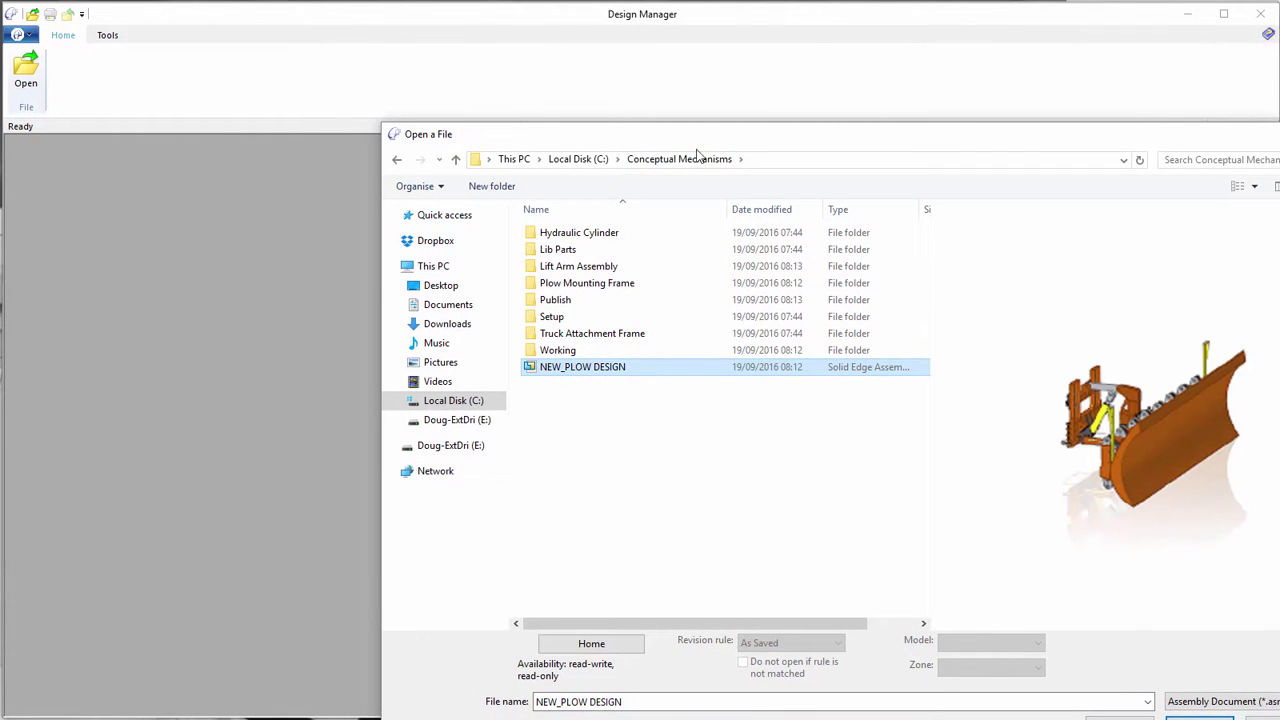
pyautogui.moveTo(686, 139); pyautogui.dragTo(540, 68)
pyautogui.click(1053, 655)
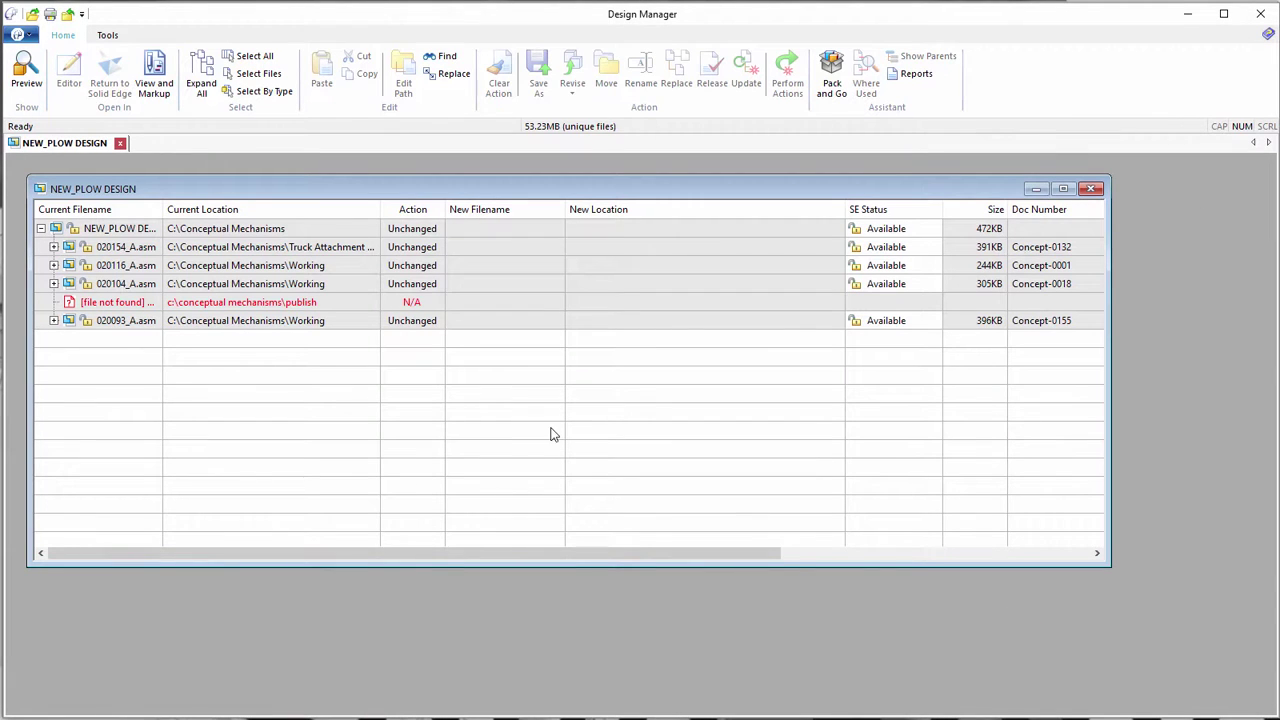
# Replace the missing file entry with Lift Arm Assembly.asm from the Lift Arm Assembly folder
pyautogui.click(110, 302)
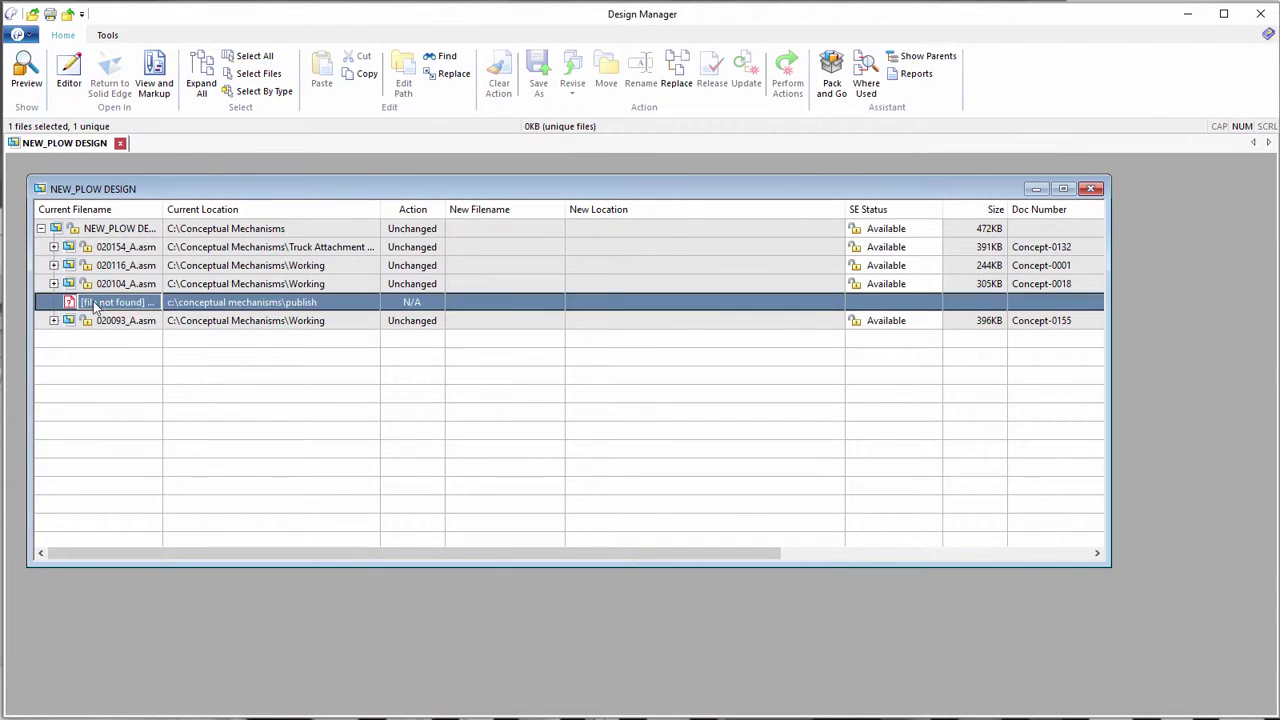
pyautogui.click(676, 84)
pyautogui.doubleClick(413, 195)
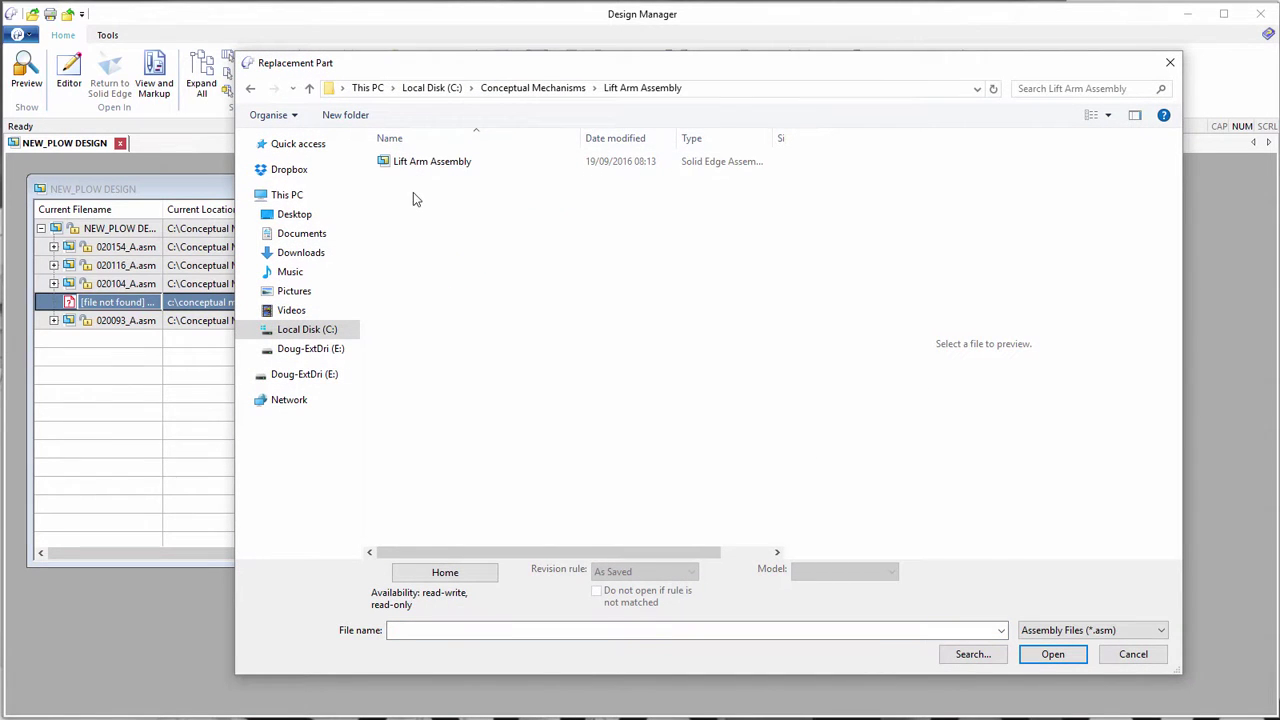
pyautogui.click(413, 163)
pyautogui.click(1050, 654)
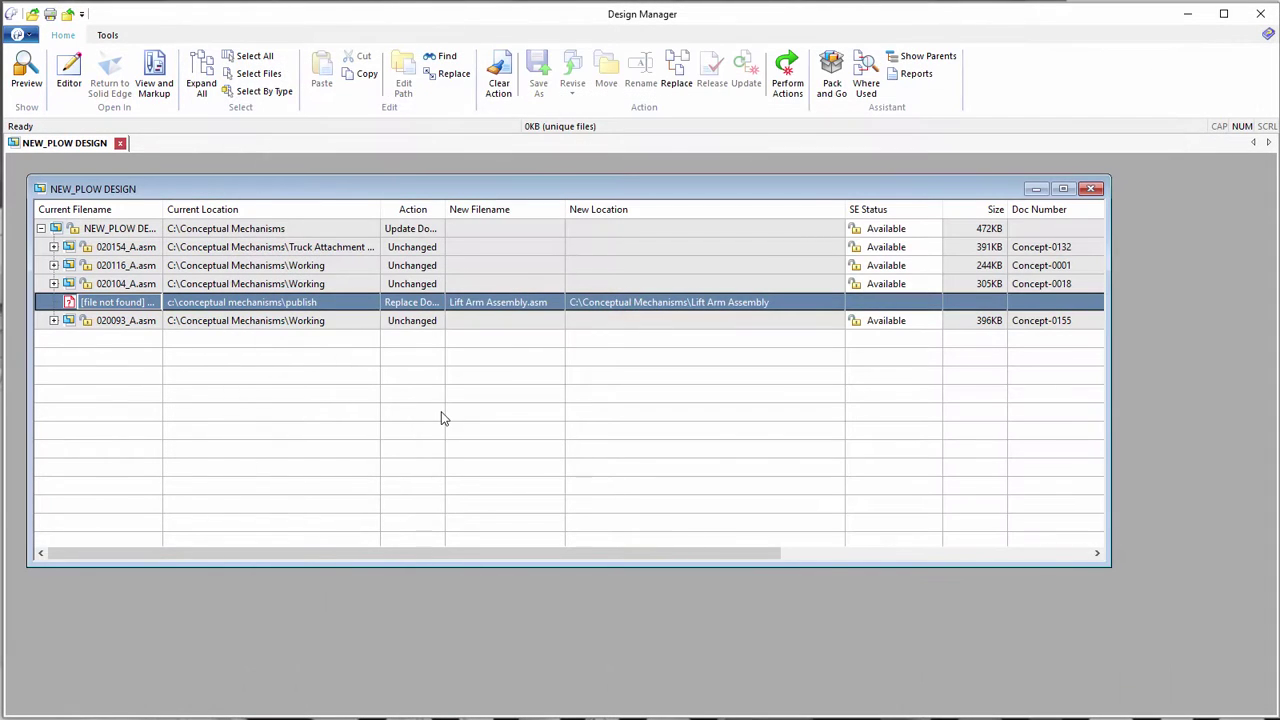
pyautogui.click(786, 78)
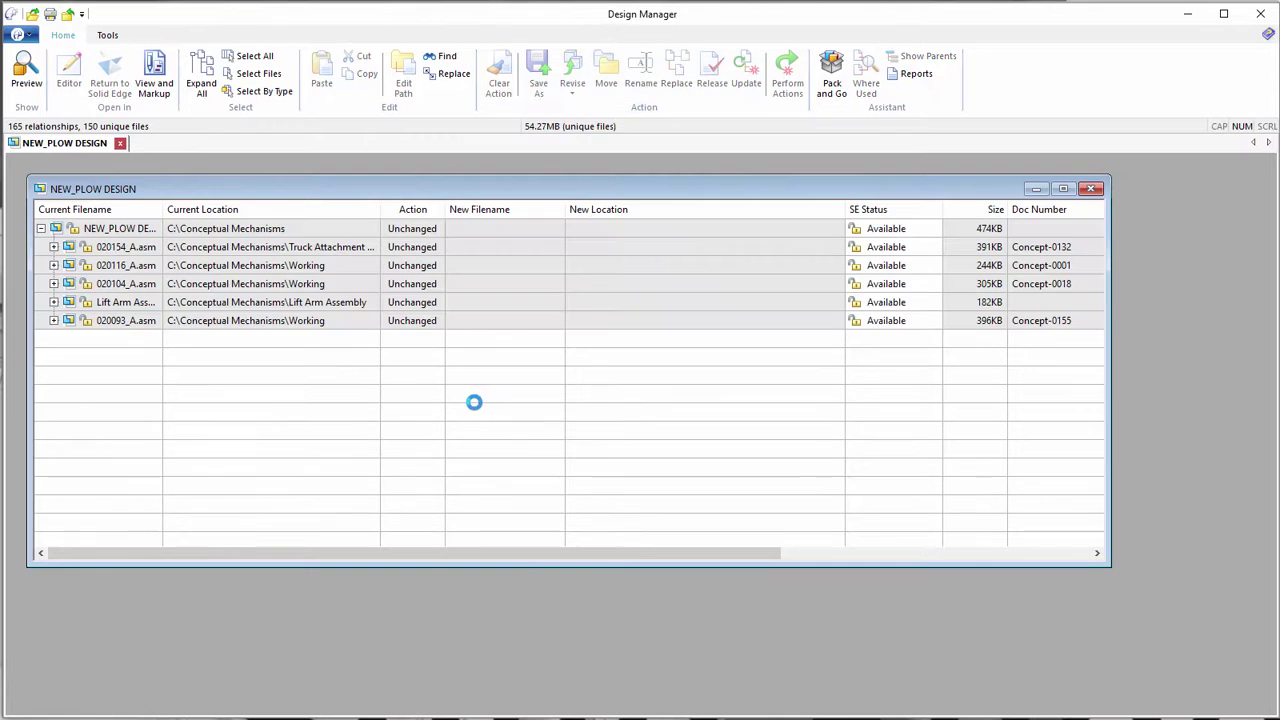
# Rename the top NEW_PLOW DESIGN assembly to 100001_A.asm using Doc Number 100001
pyautogui.doubleClick(123, 189)
pyautogui.click(128, 186)
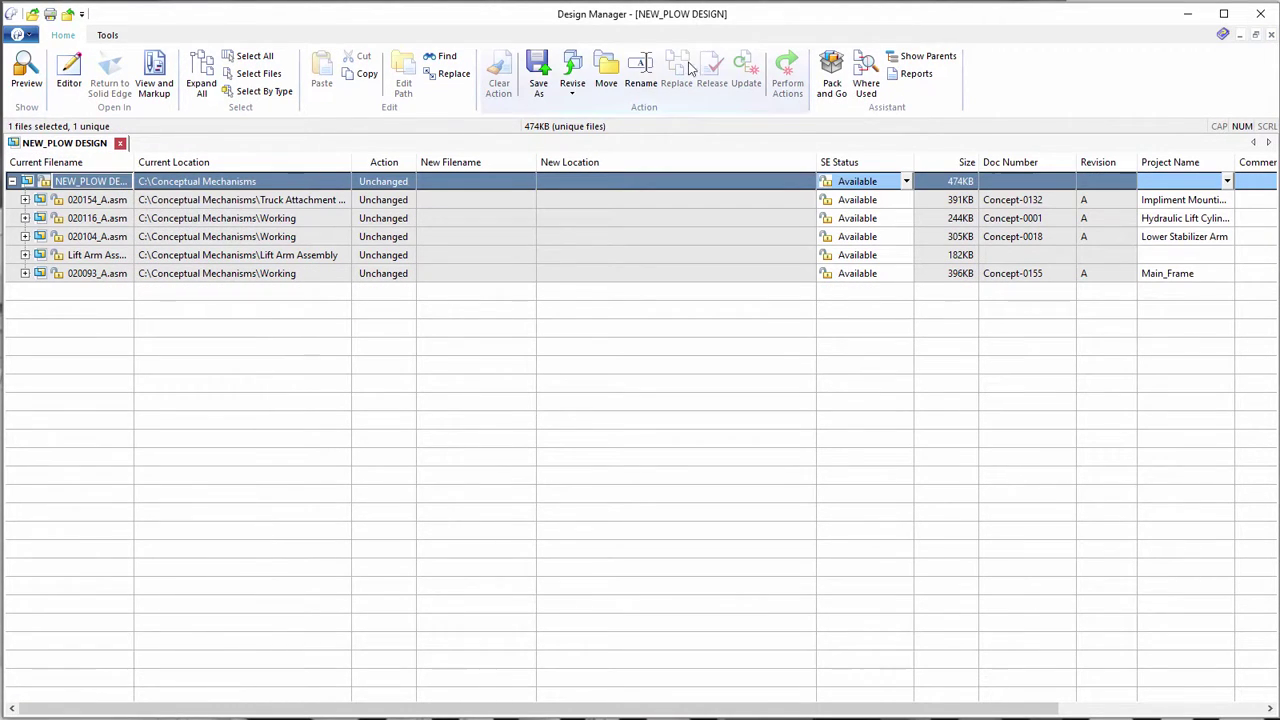
pyautogui.click(638, 70)
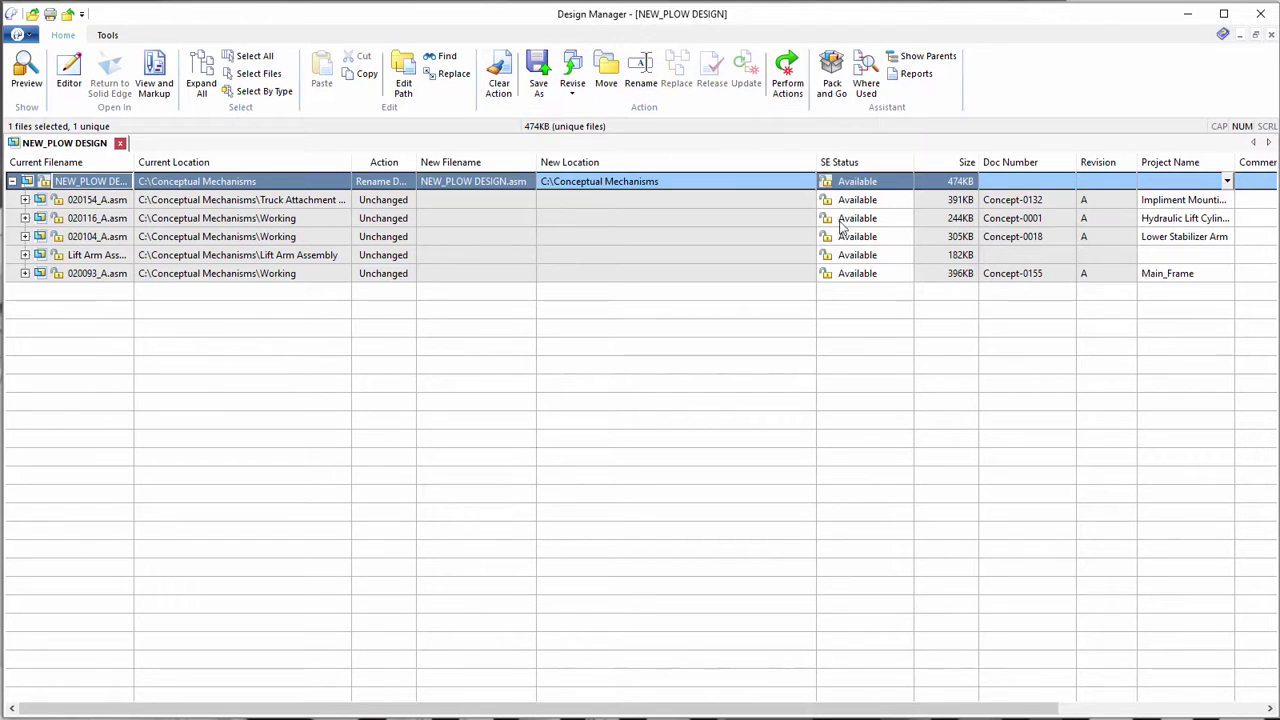
pyautogui.click(1002, 184)
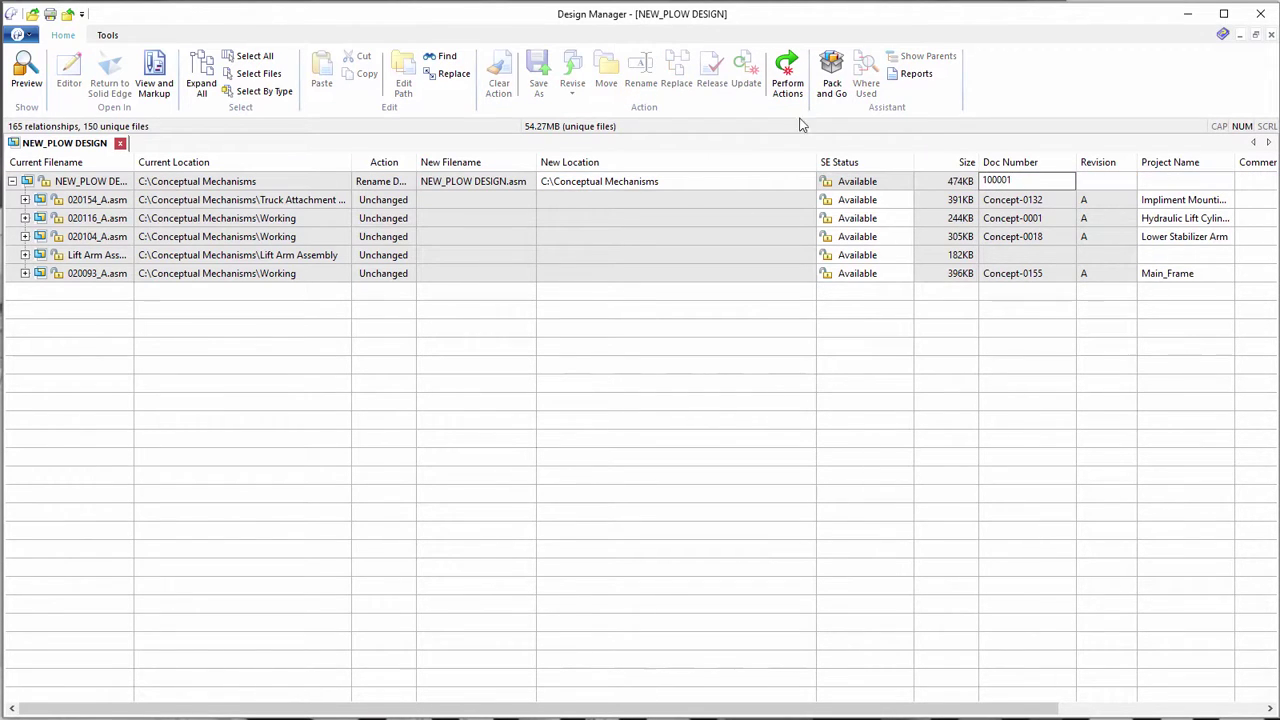
pyautogui.click(787, 80)
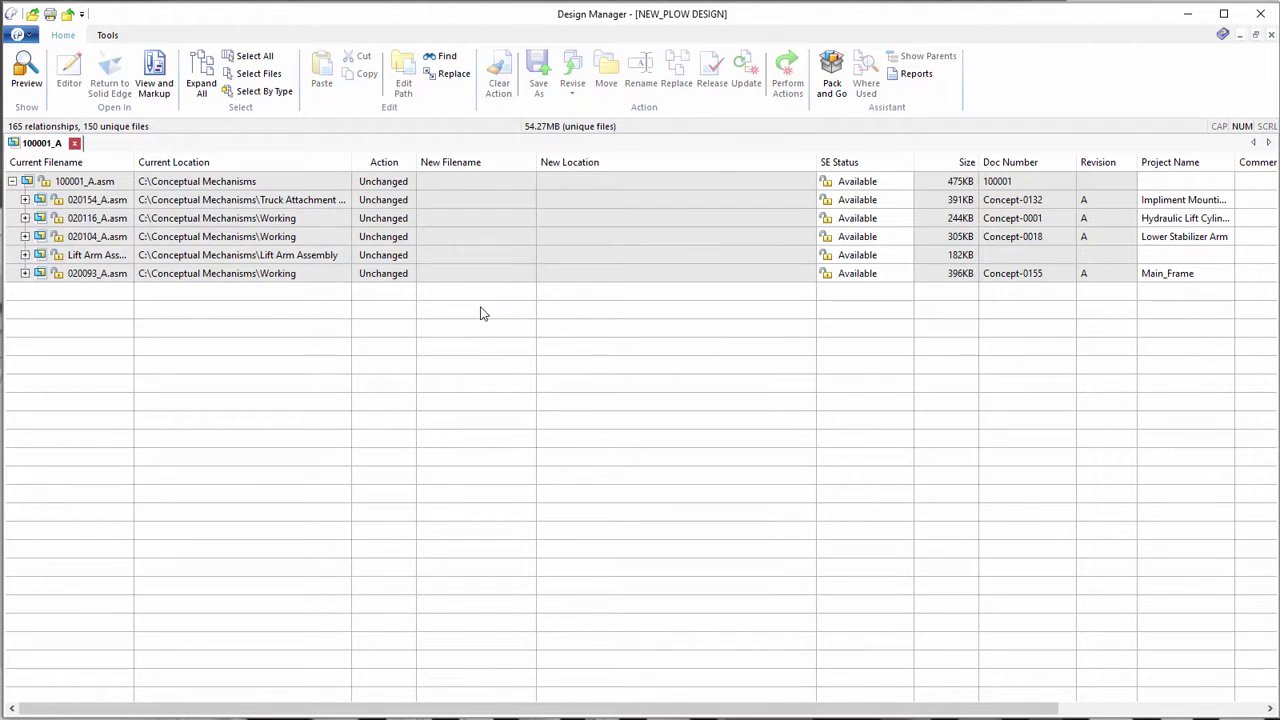